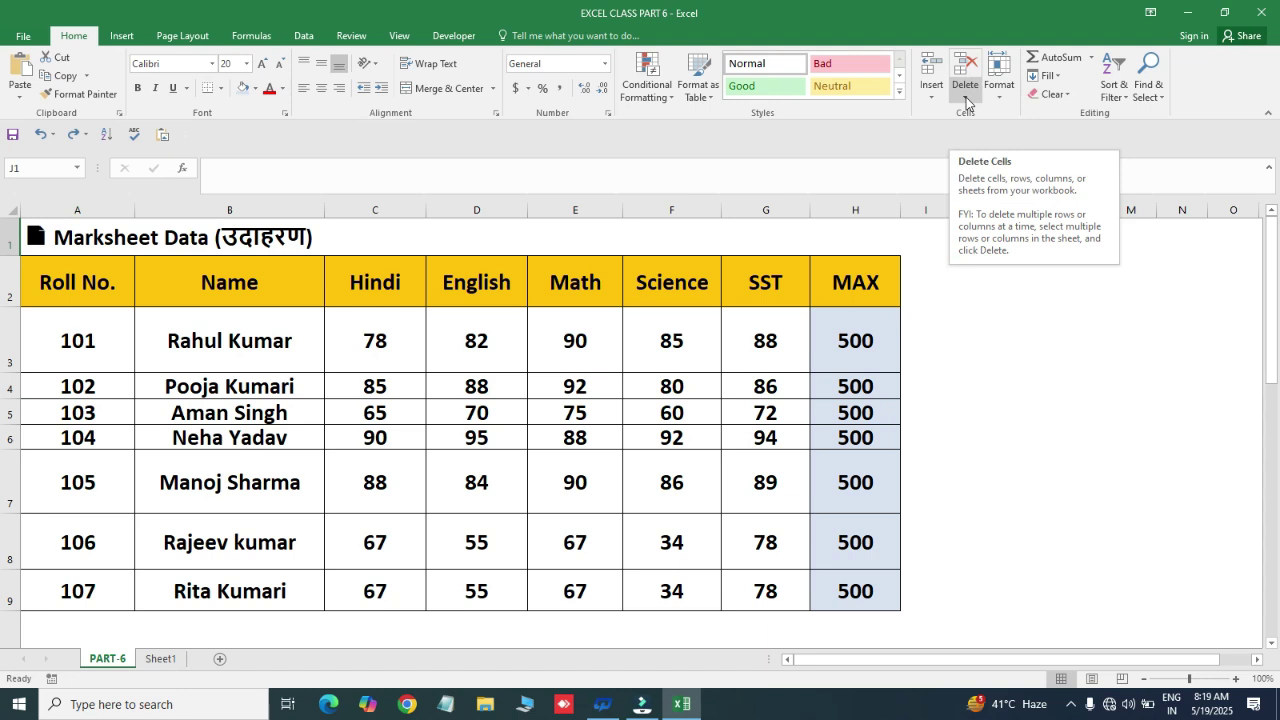
- Look through the Format options, then select row 4 and move to A5
left_click(925, 242)
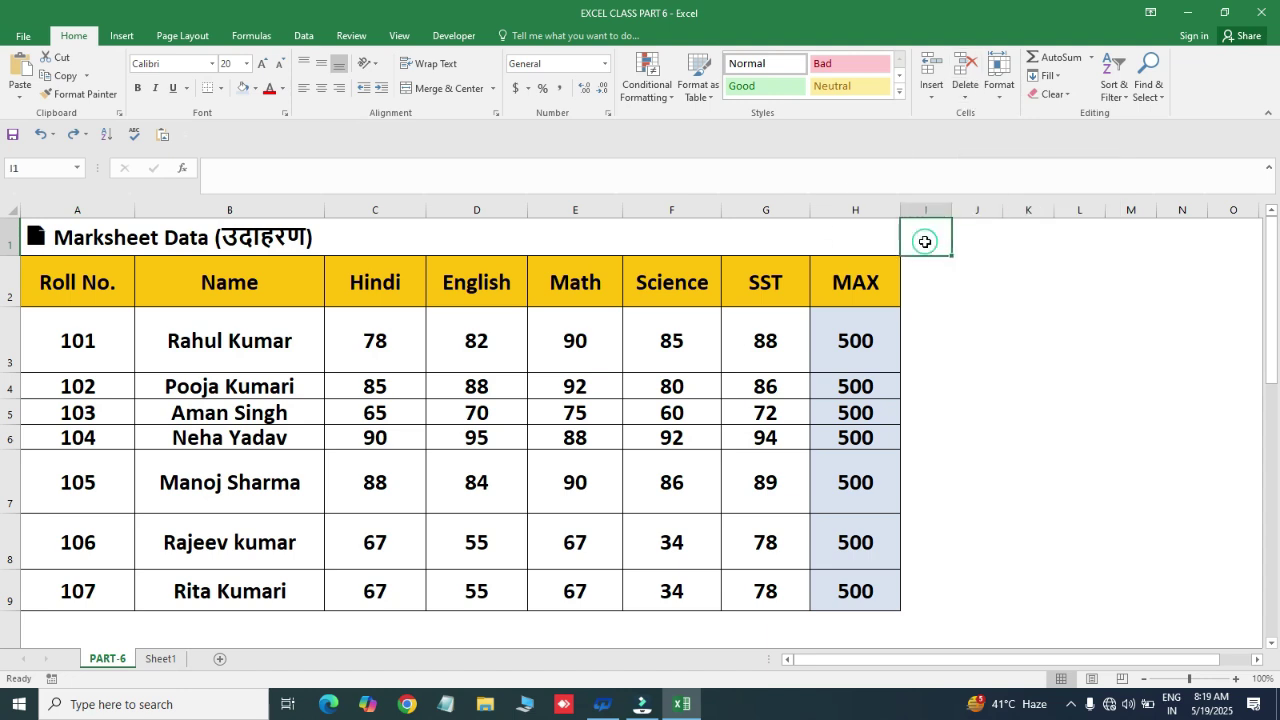
left_click(1004, 96)
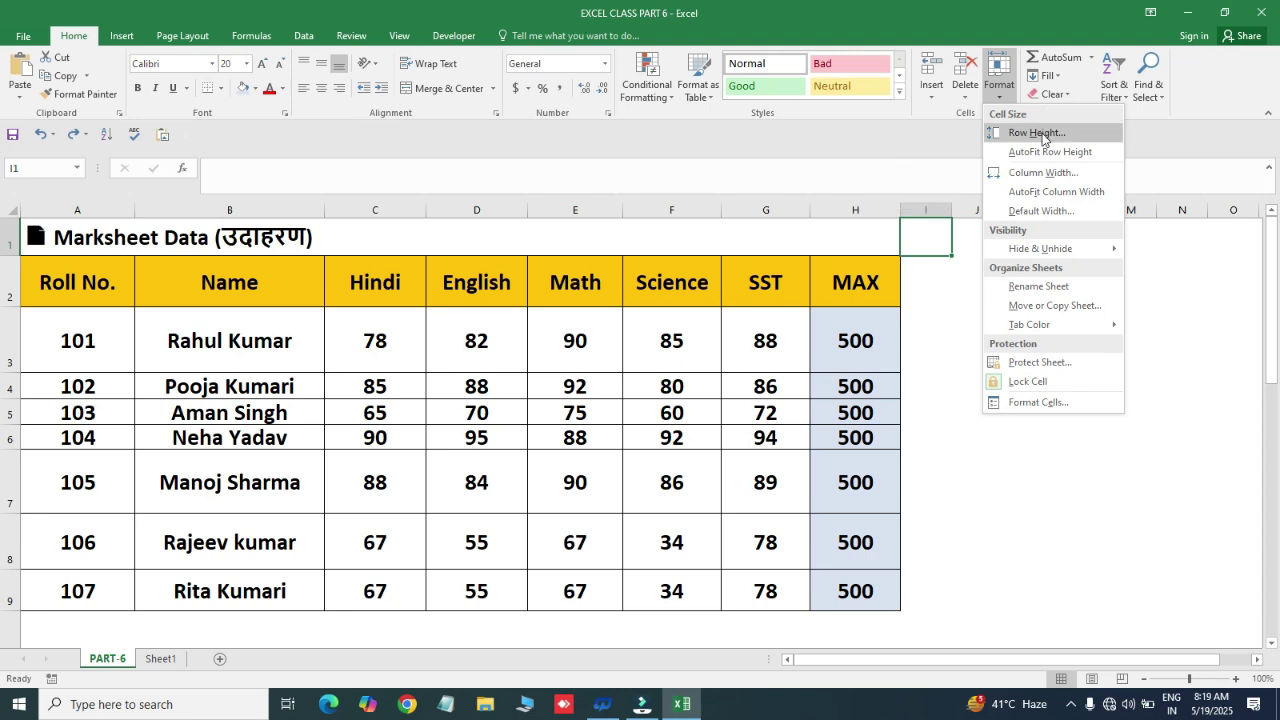
left_click(619, 362)
left_click(446, 279)
left_click(10, 387)
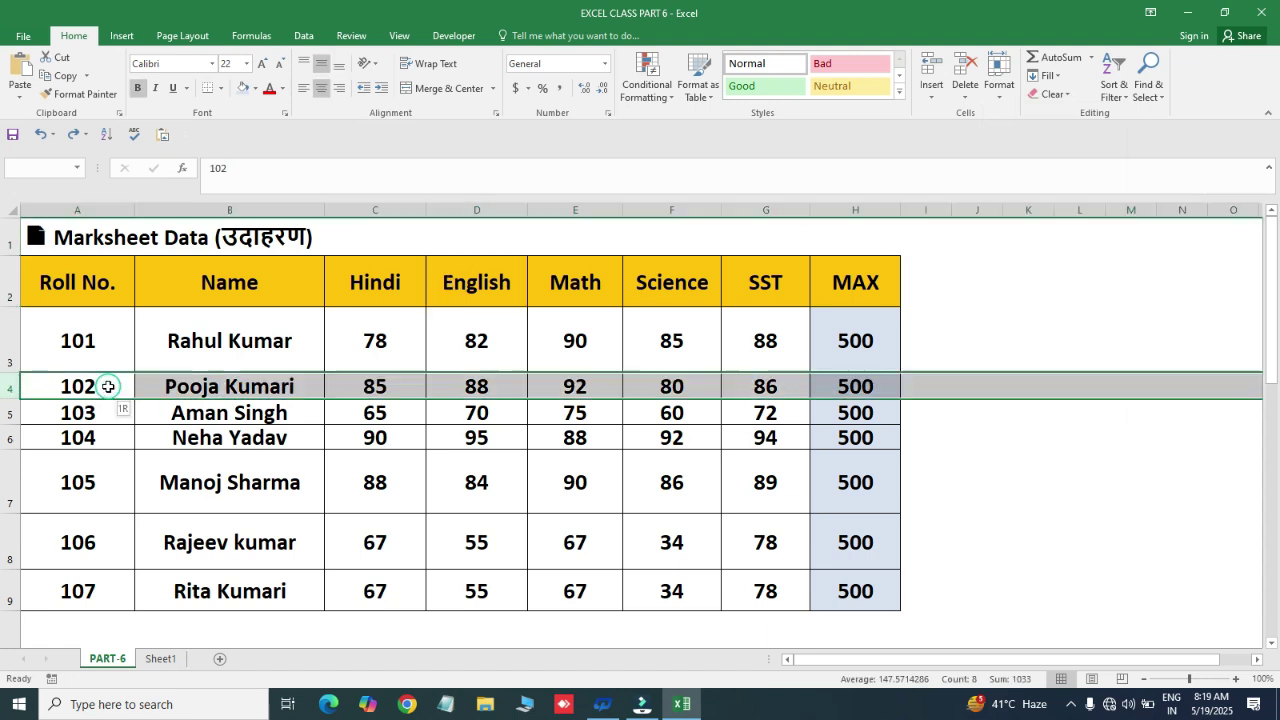
key("Down")
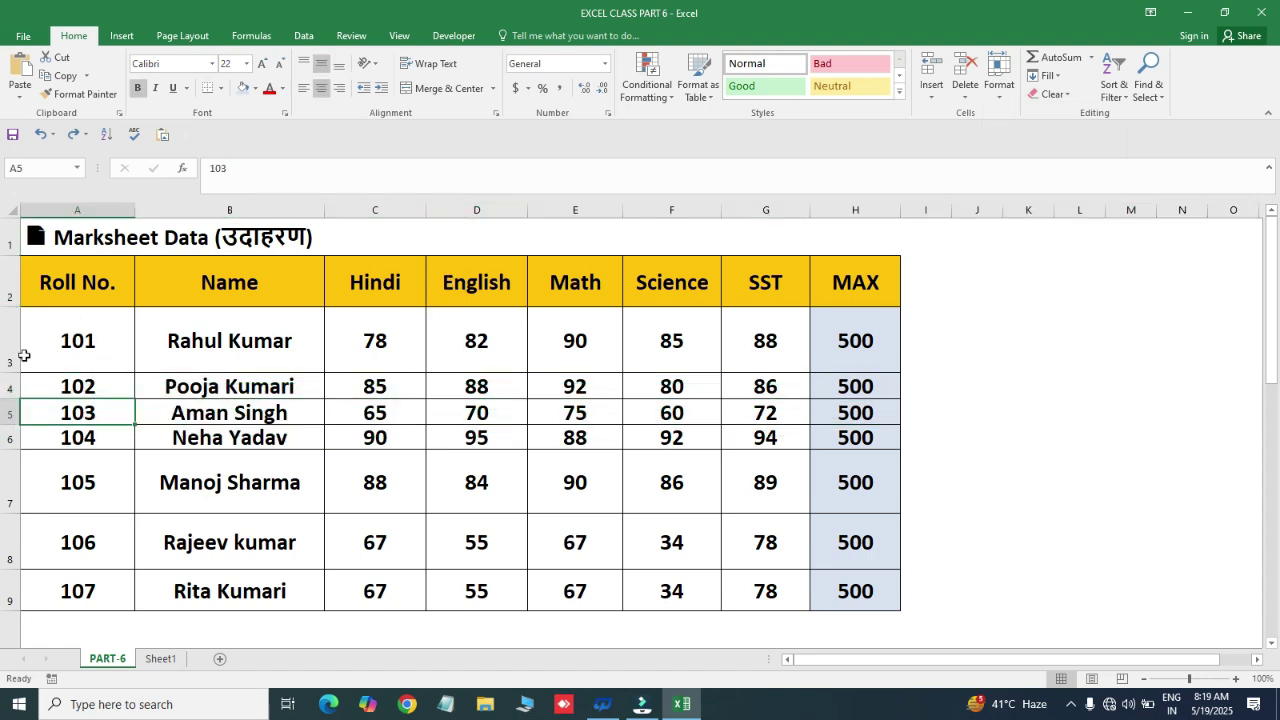
- Drag row 3 much taller, then undo the height change
left_click_drag(12, 372, 11, 437)
left_click(58, 414)
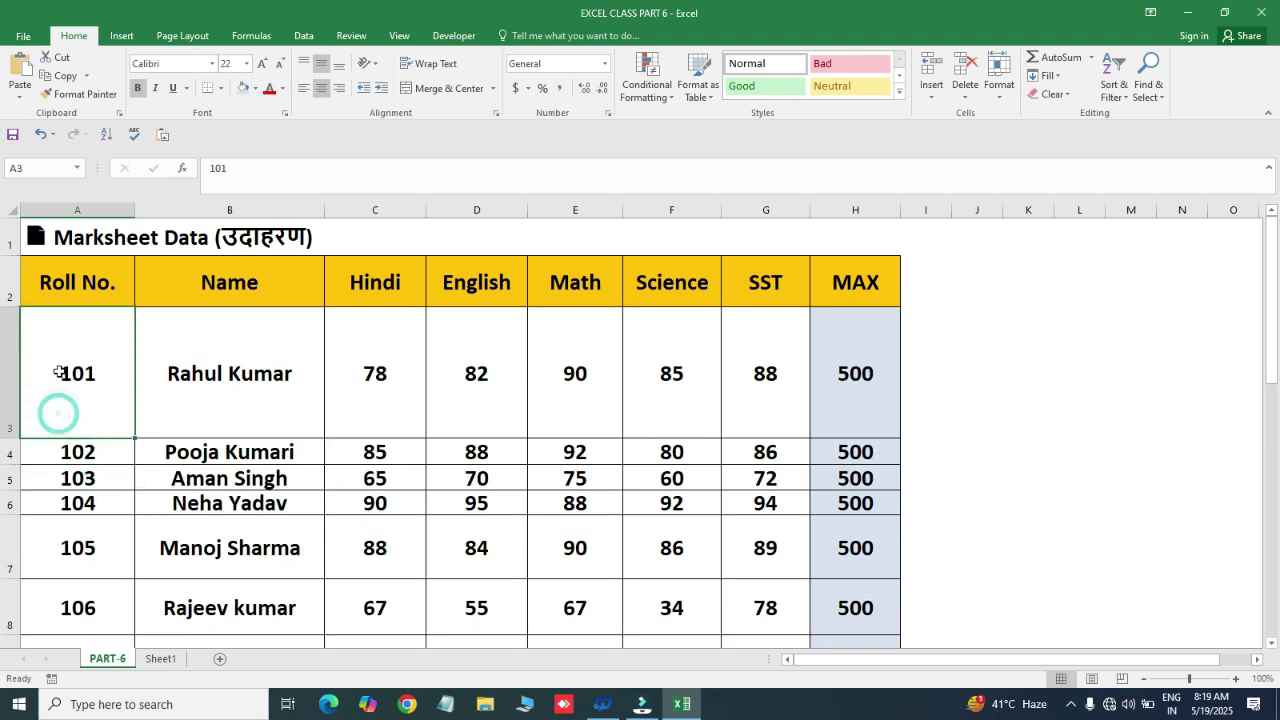
key("ctrl+z")
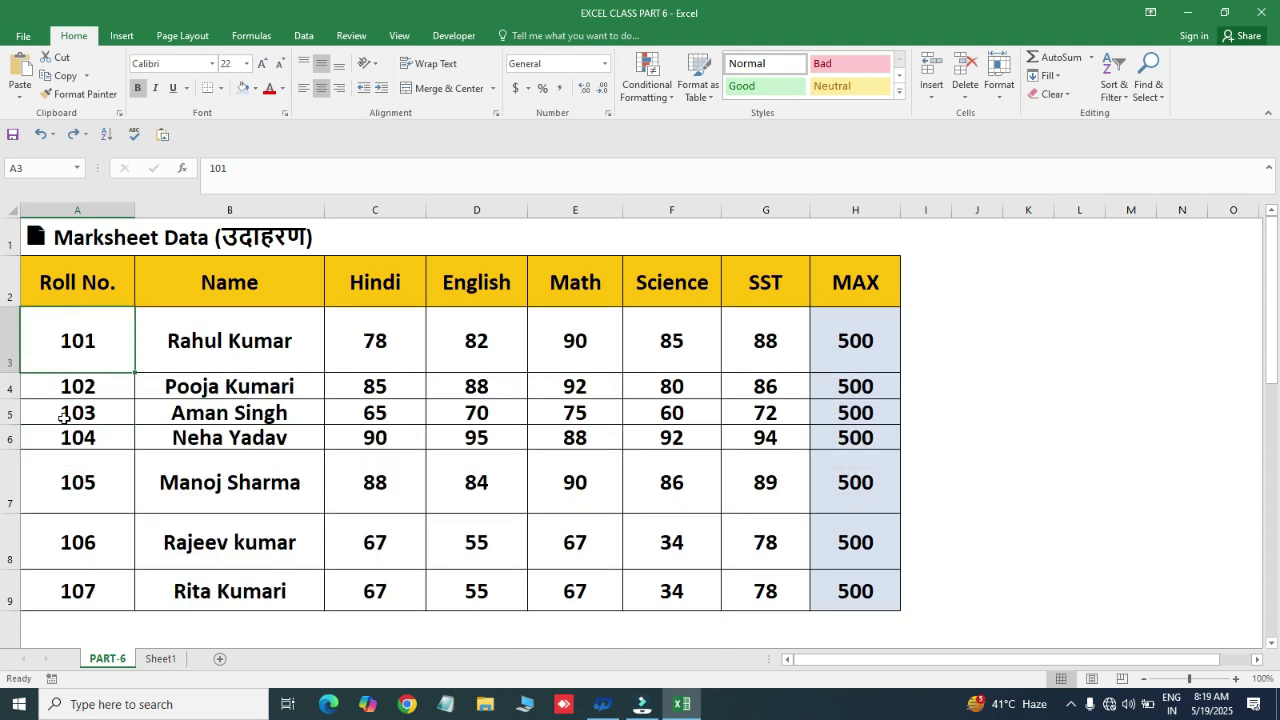
- Select the student data from A3 across to column H and down the rows
left_click(210, 386)
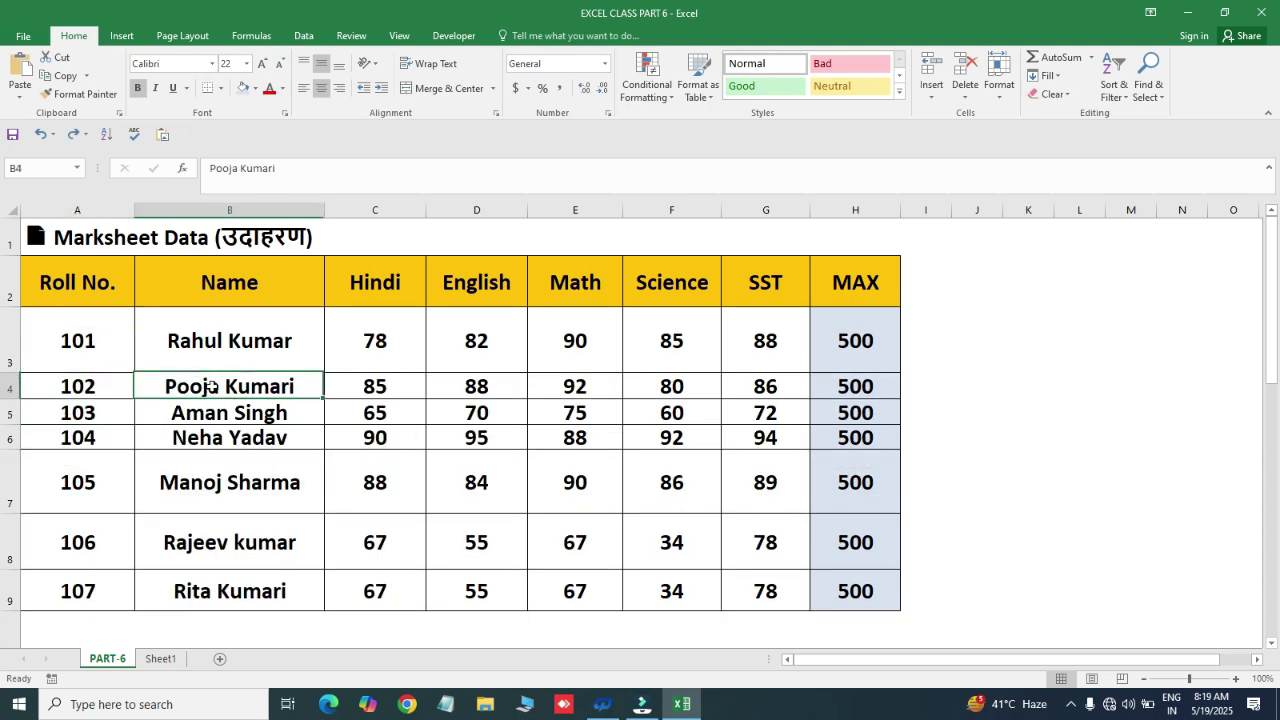
left_click(97, 340)
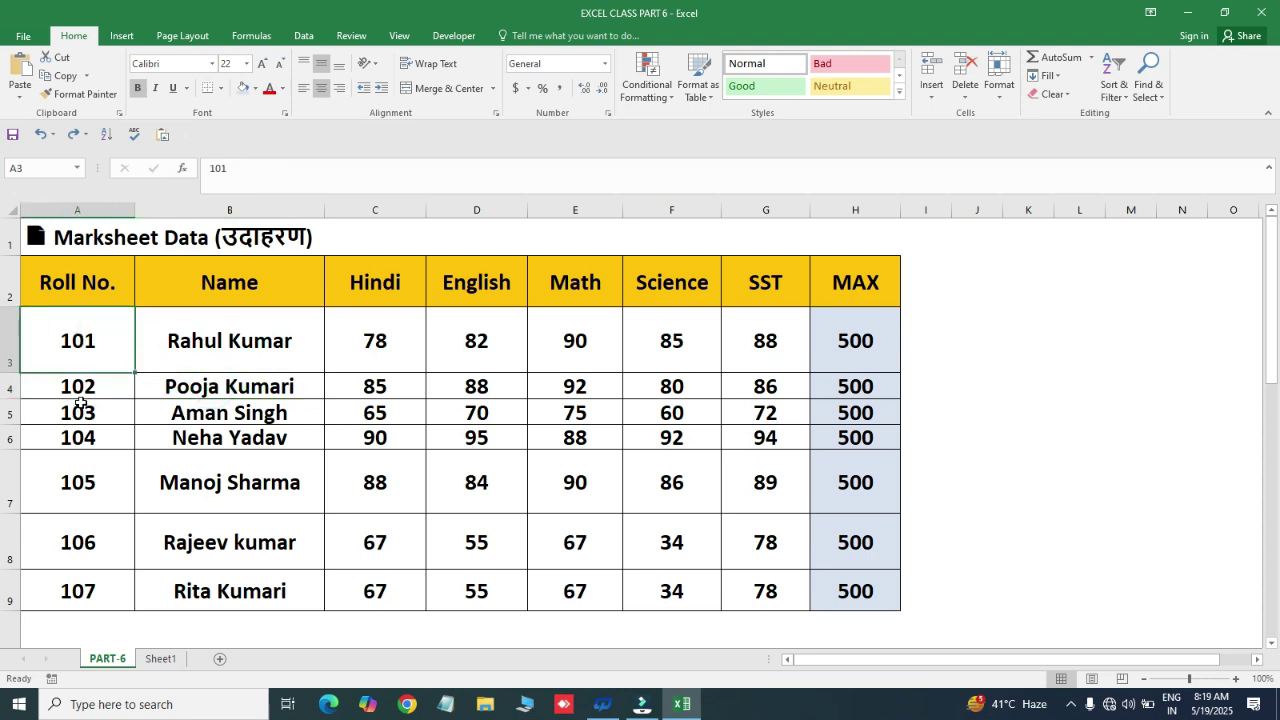
left_click(375, 345)
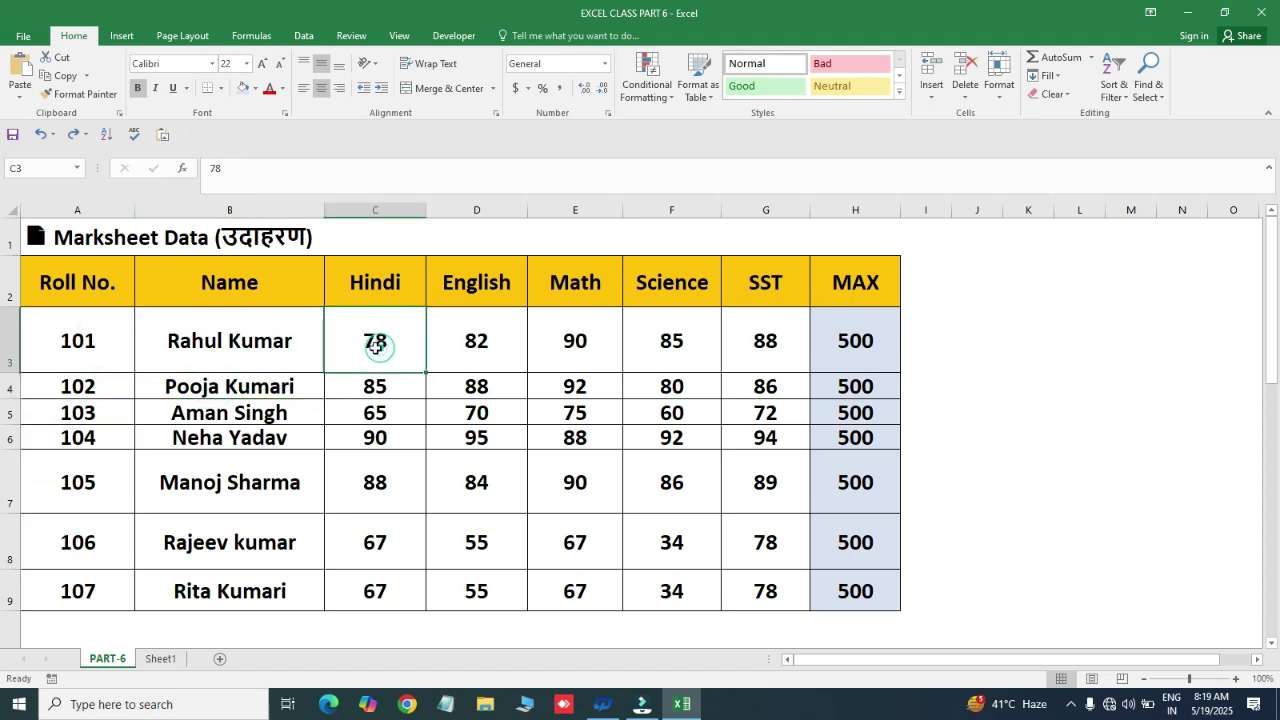
left_click(94, 354)
key("ctrl+shift+Right")
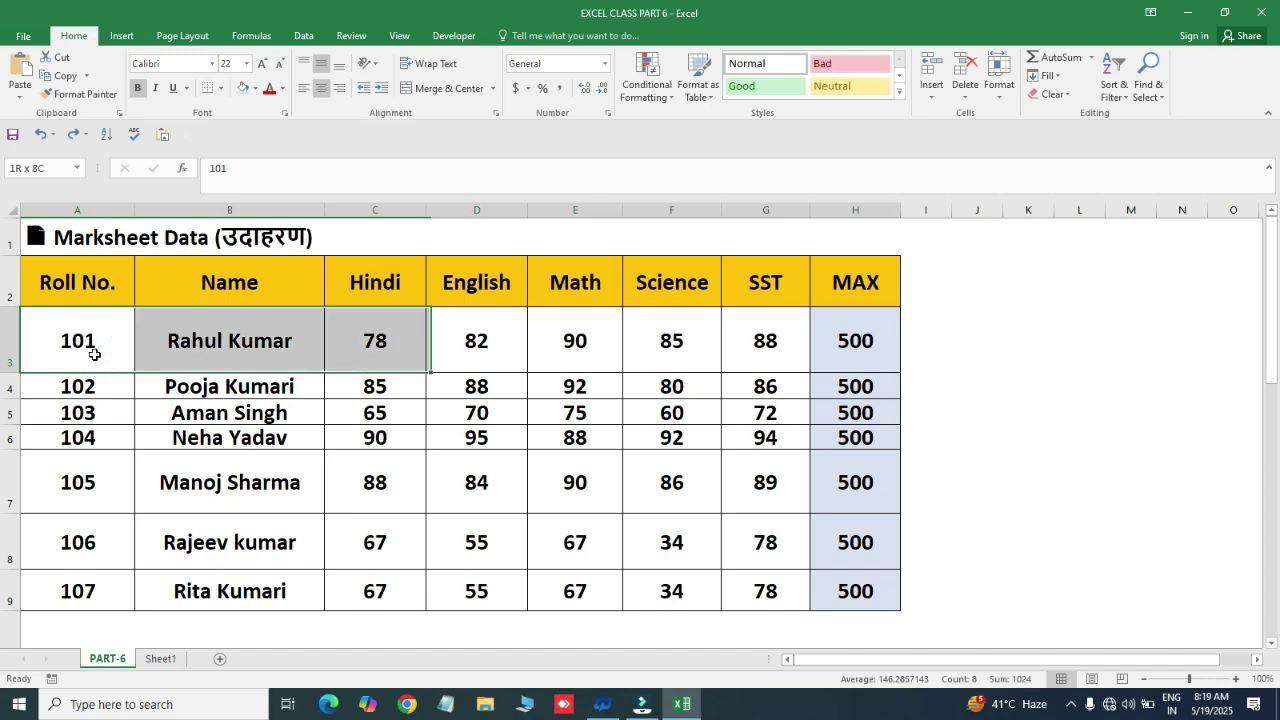
key("ctrl+shift+Down")
scroll(94, 354, "down", 1)
scroll(94, 354, "up", 1)
left_click(94, 354)
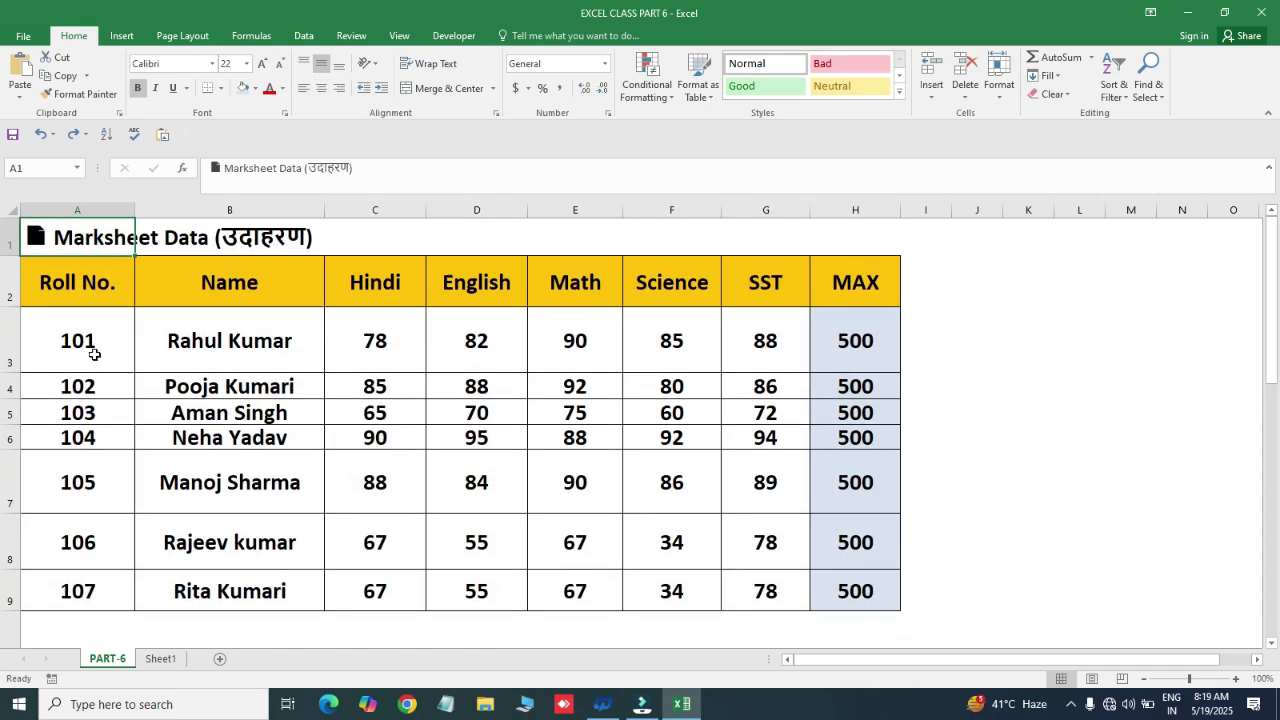
key("ctrl+a")
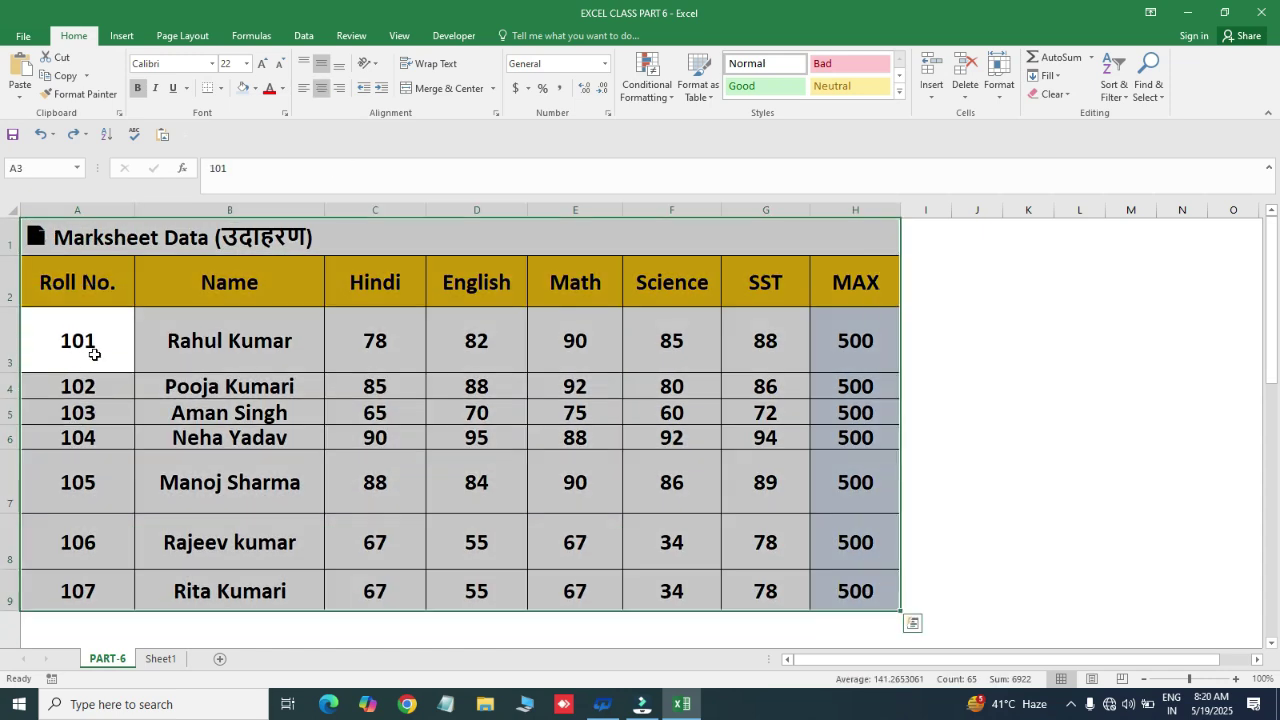
left_click(94, 354)
key("ctrl+shift+Right")
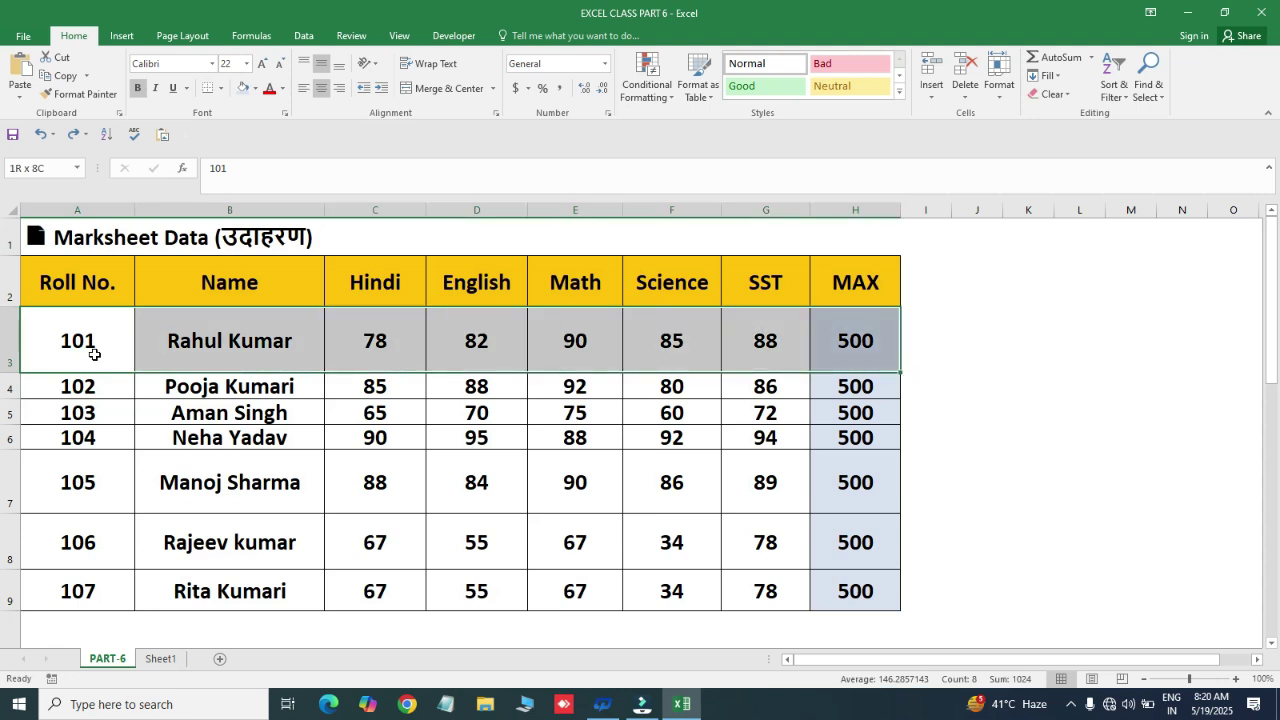
key("shift+Down")
key("shift+Down")
key("shift+Down")
key("shift+Down")
key("shift+Down")
key("shift+Down")
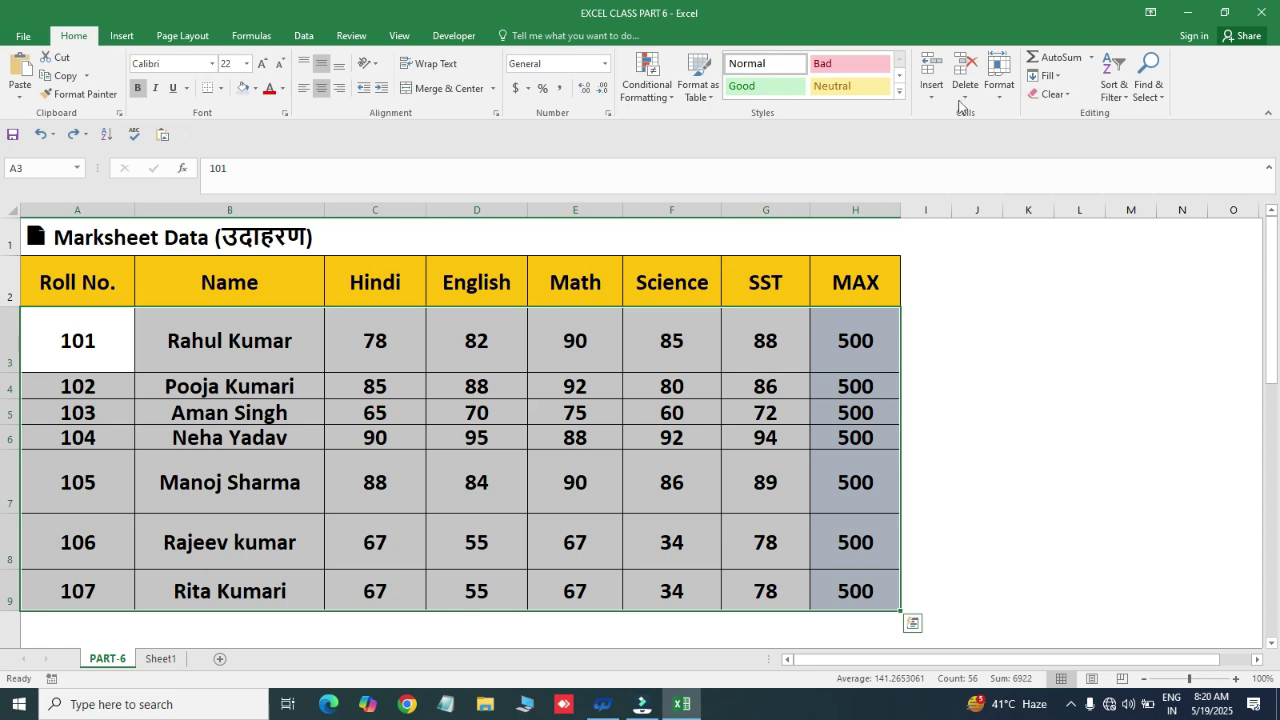
- Set the selected rows to a height of 28, then undo that change
left_click(999, 96)
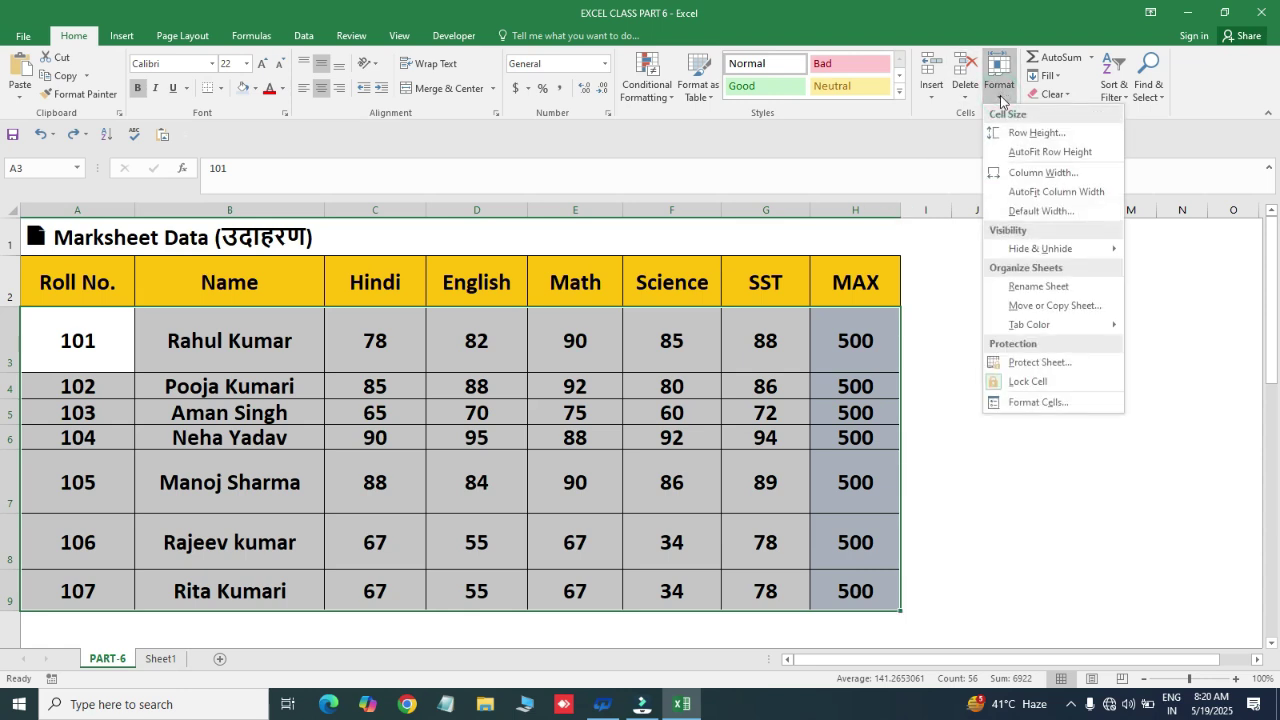
left_click(1013, 135)
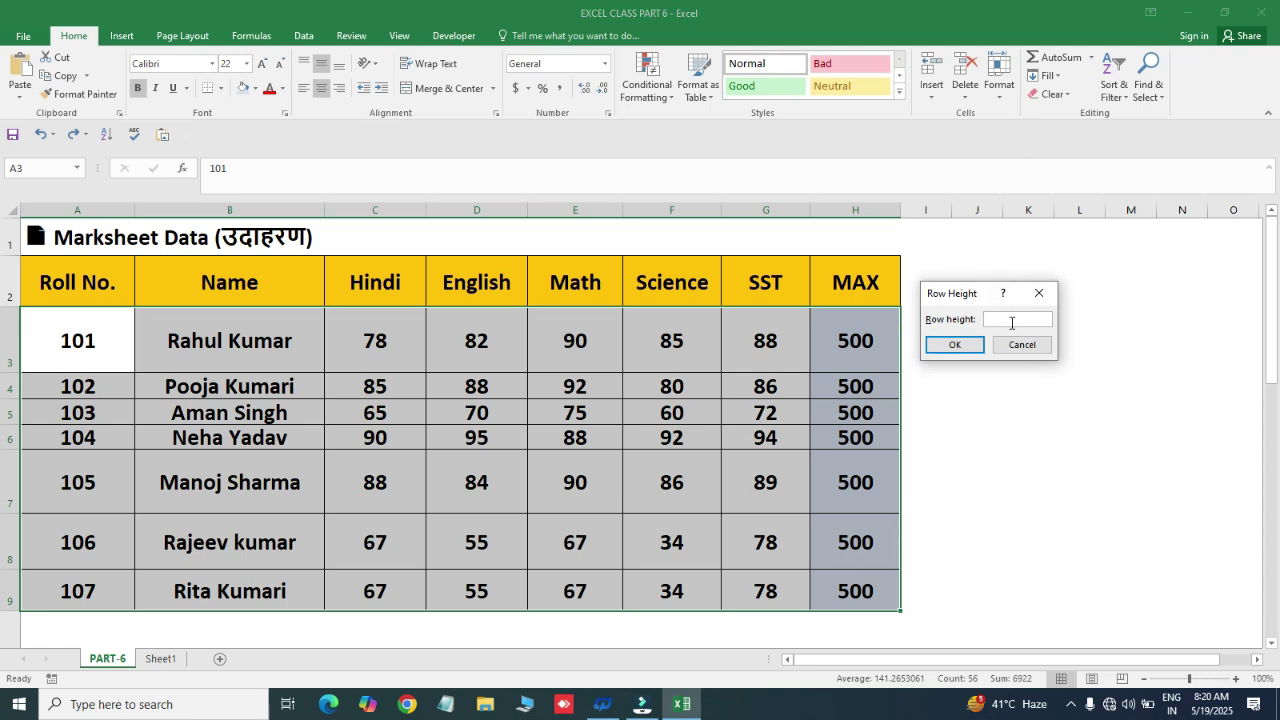
left_click(951, 346)
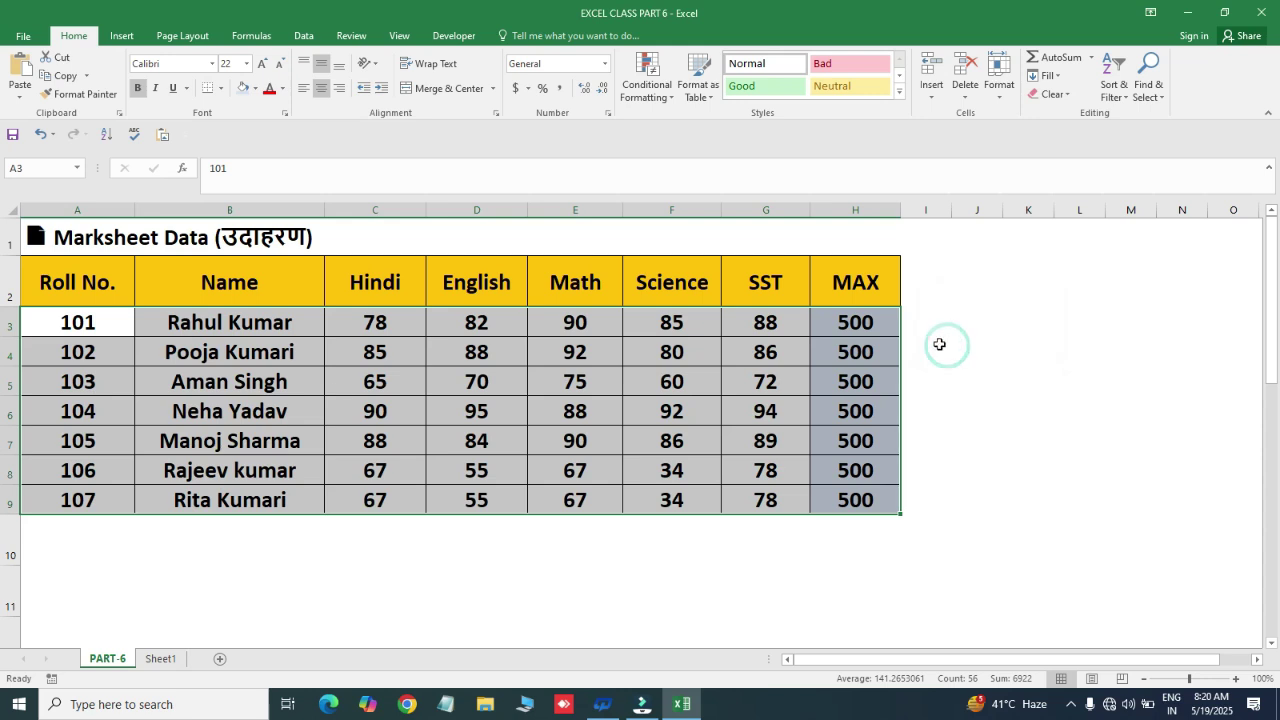
left_click(332, 392)
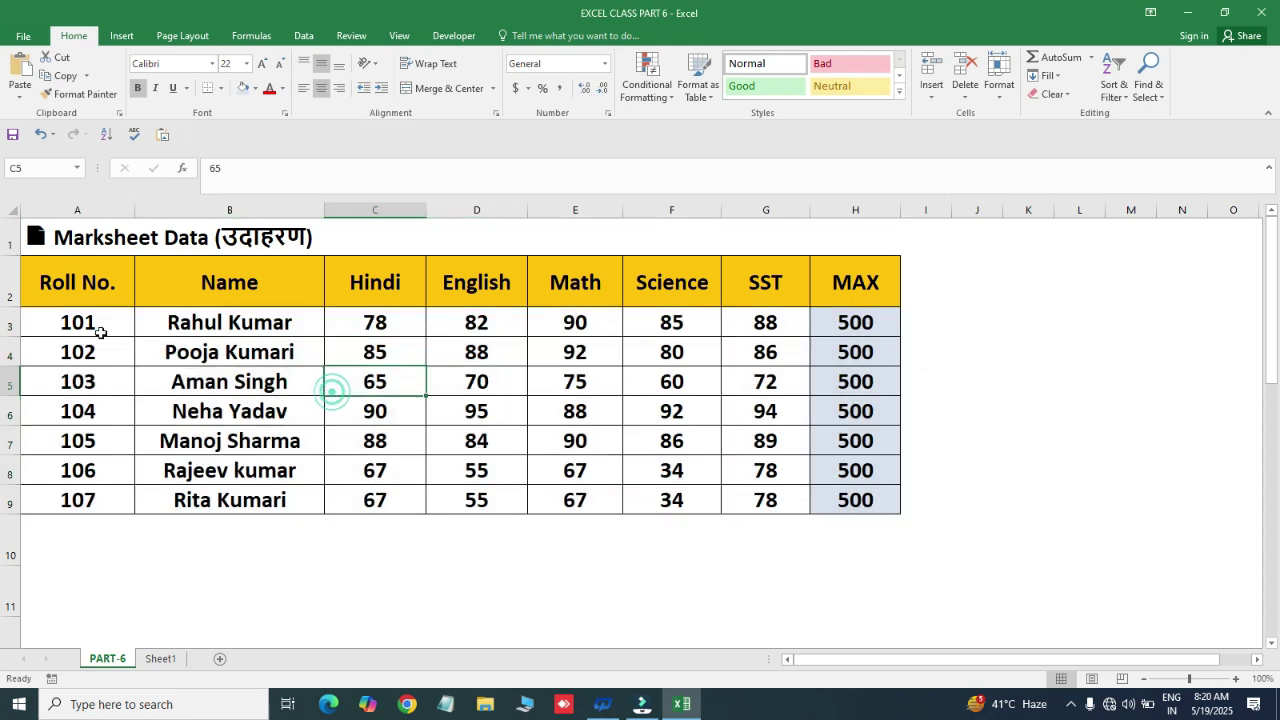
left_click(82, 326)
key("ctrl+shift+Right")
key("ctrl+shift+Down")
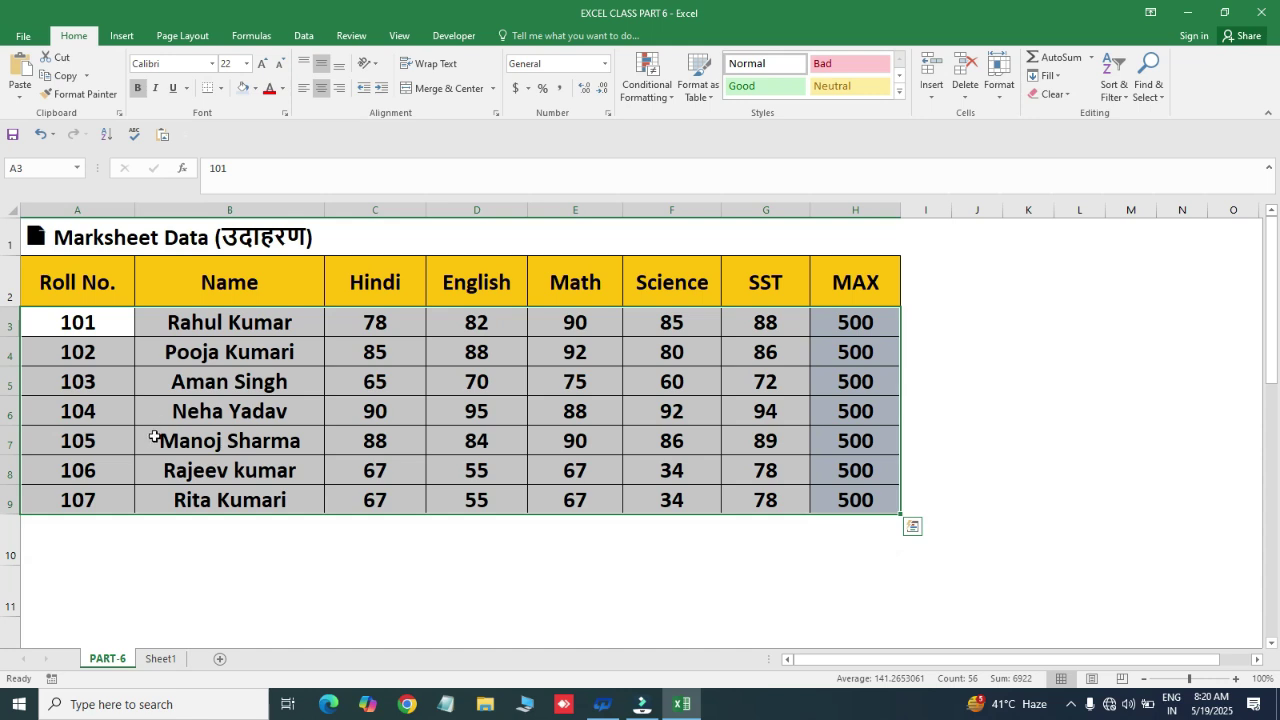
left_click(316, 346)
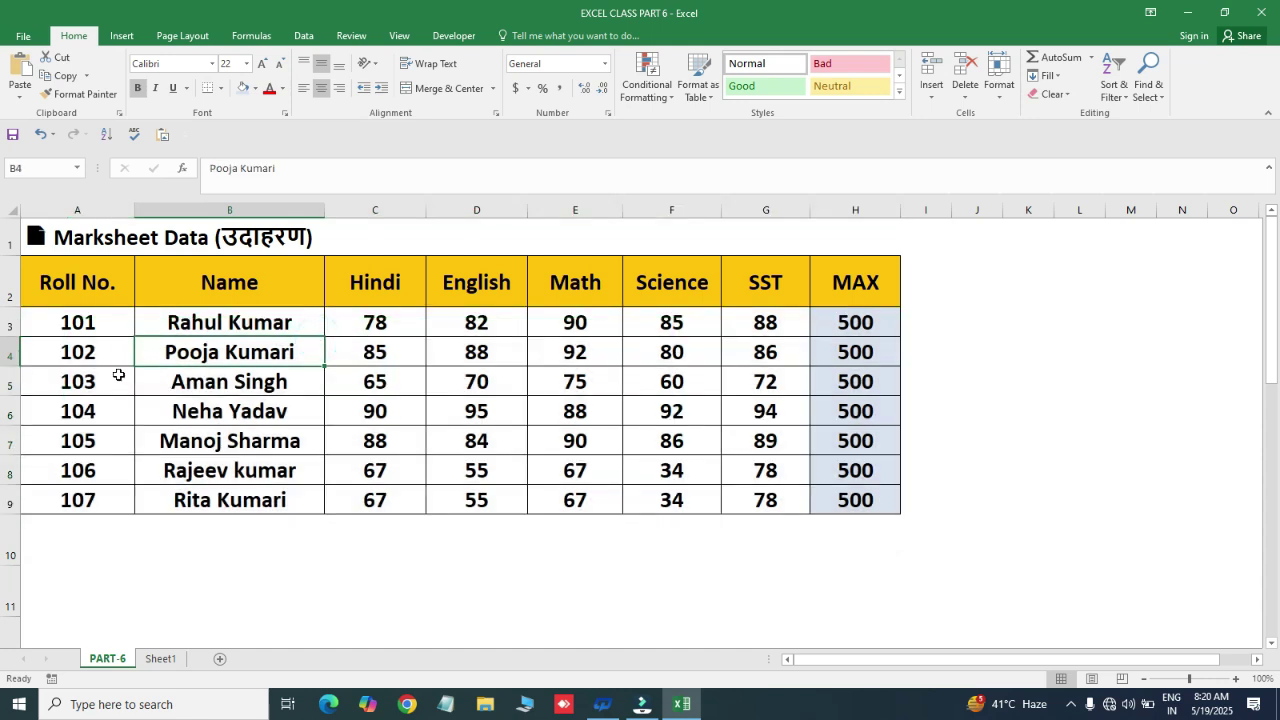
key("ctrl+z")
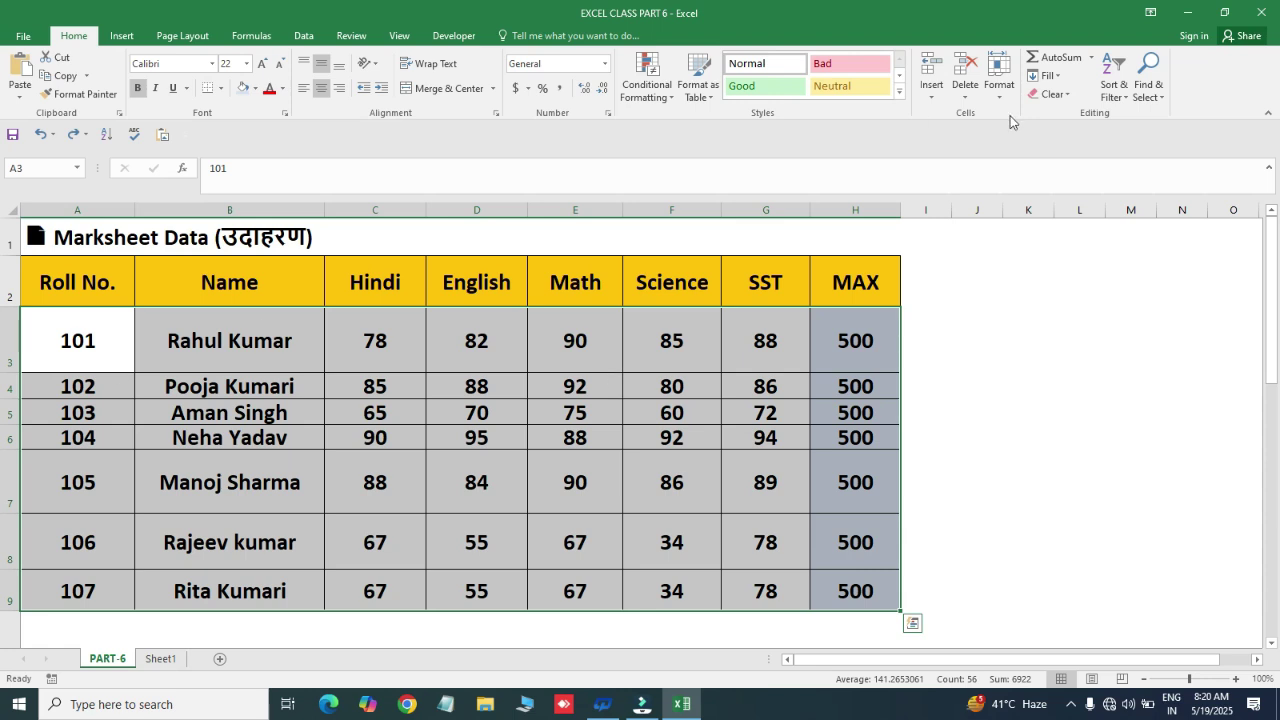
- AutoFit the row heights to their contents, then undo the autofit
left_click(999, 80)
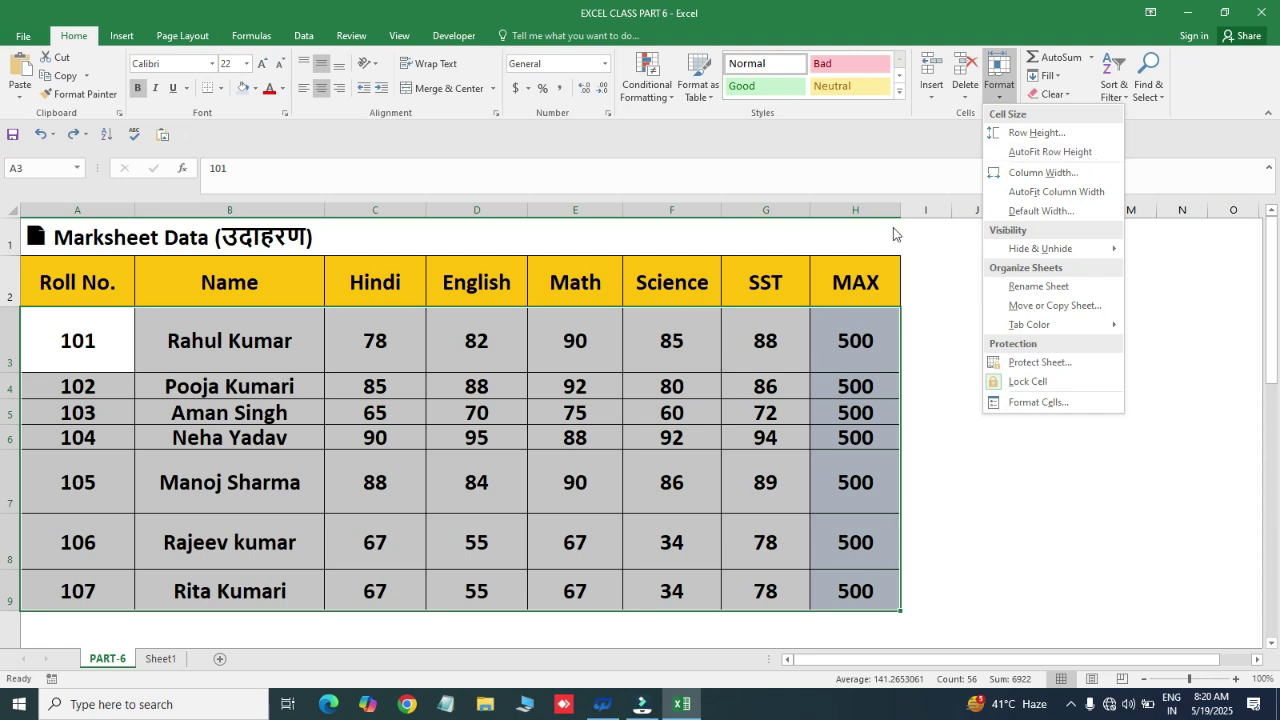
left_click(1054, 152)
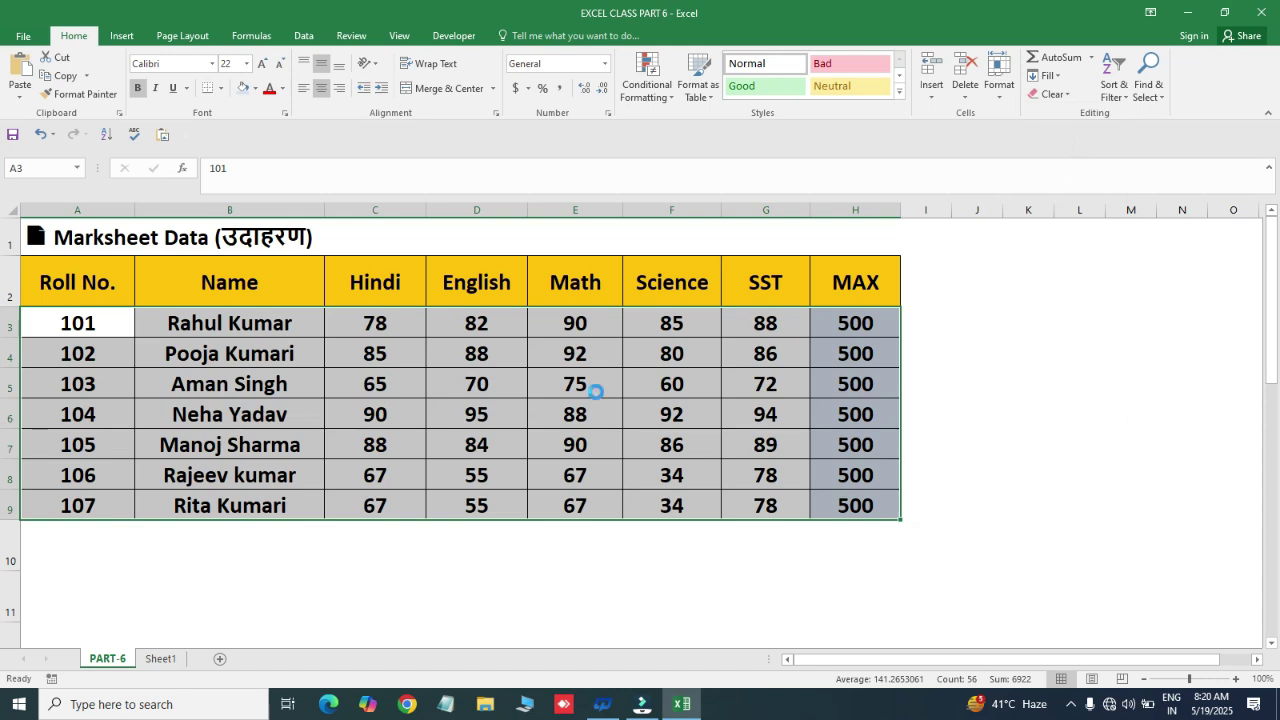
key("ctrl+z")
- Select rows 3–9 and drag a border upward to give them one compact height
left_click(37, 336)
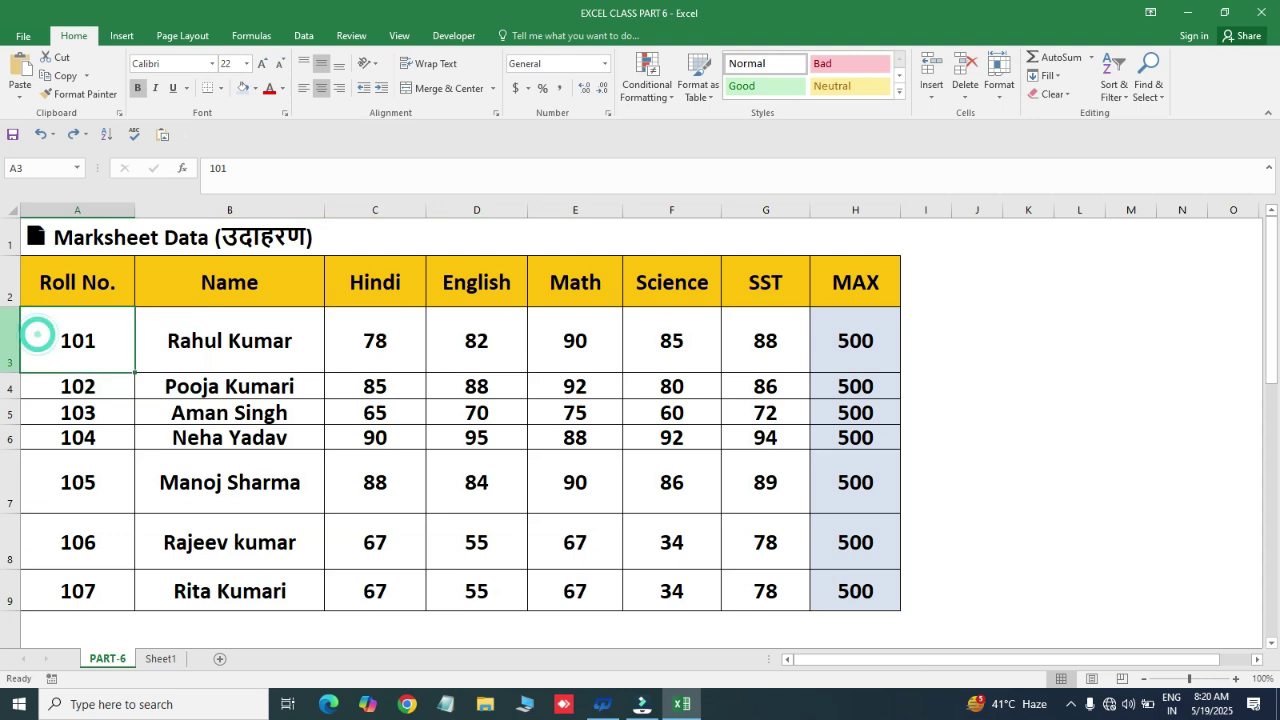
left_click(10, 340)
left_click_drag(10, 340, 10, 602)
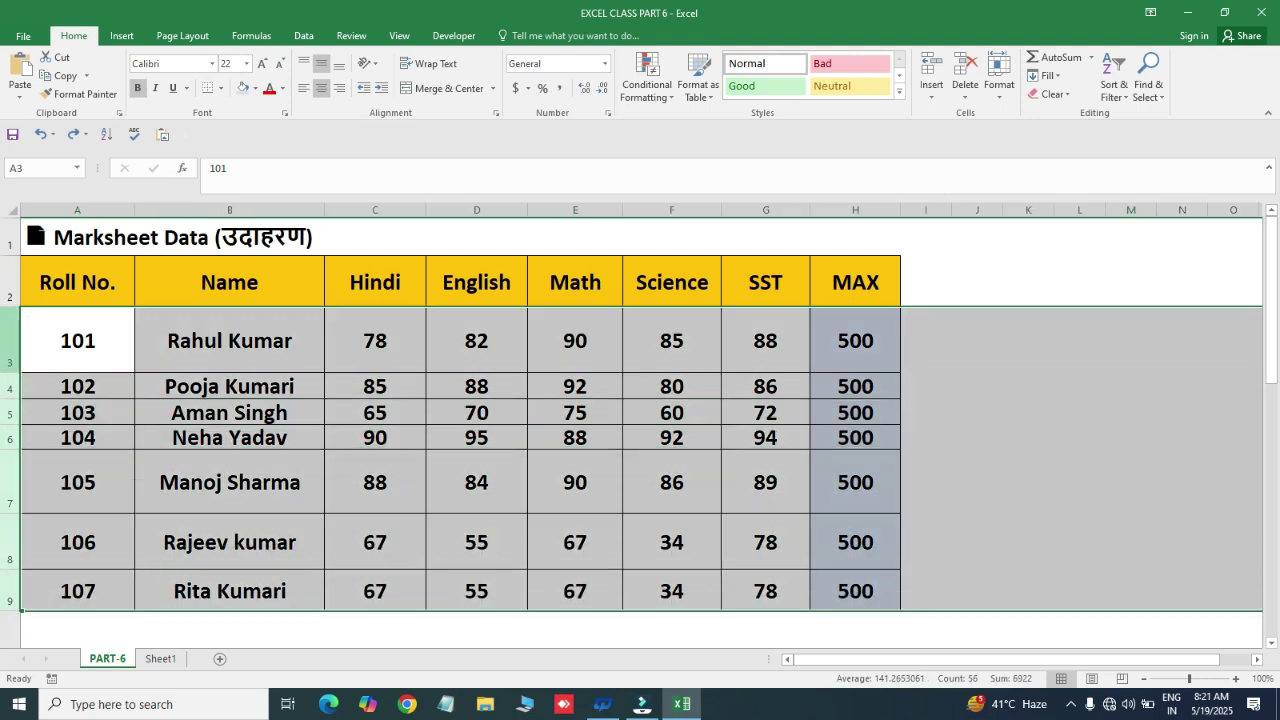
left_click_drag(14, 333, 10, 562)
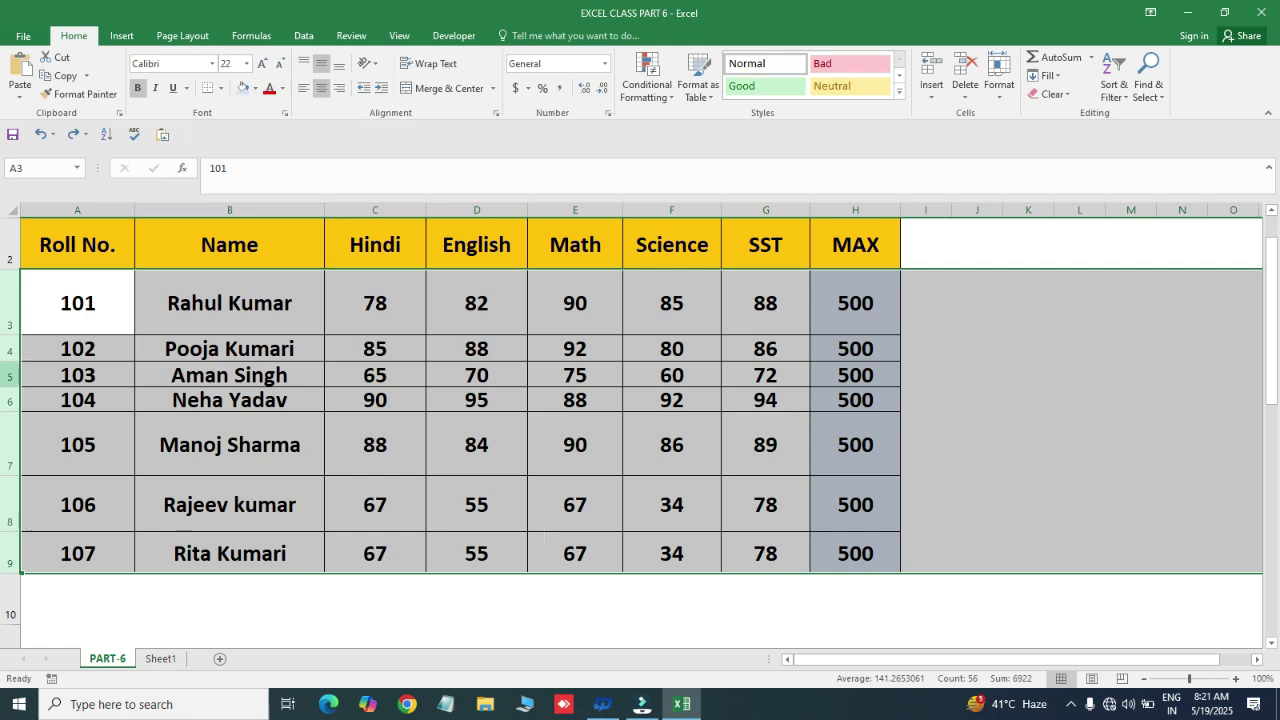
left_click_drag(16, 334, 22, 301)
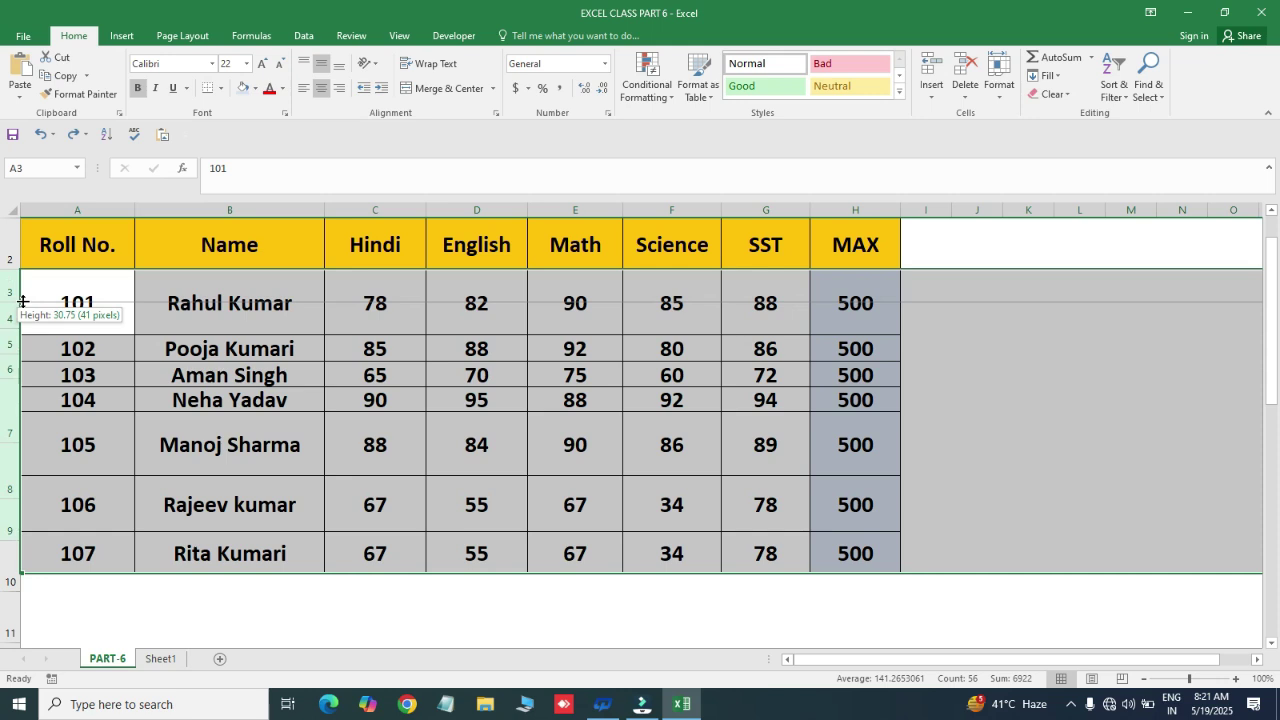
left_click_drag(22, 301, 22, 301)
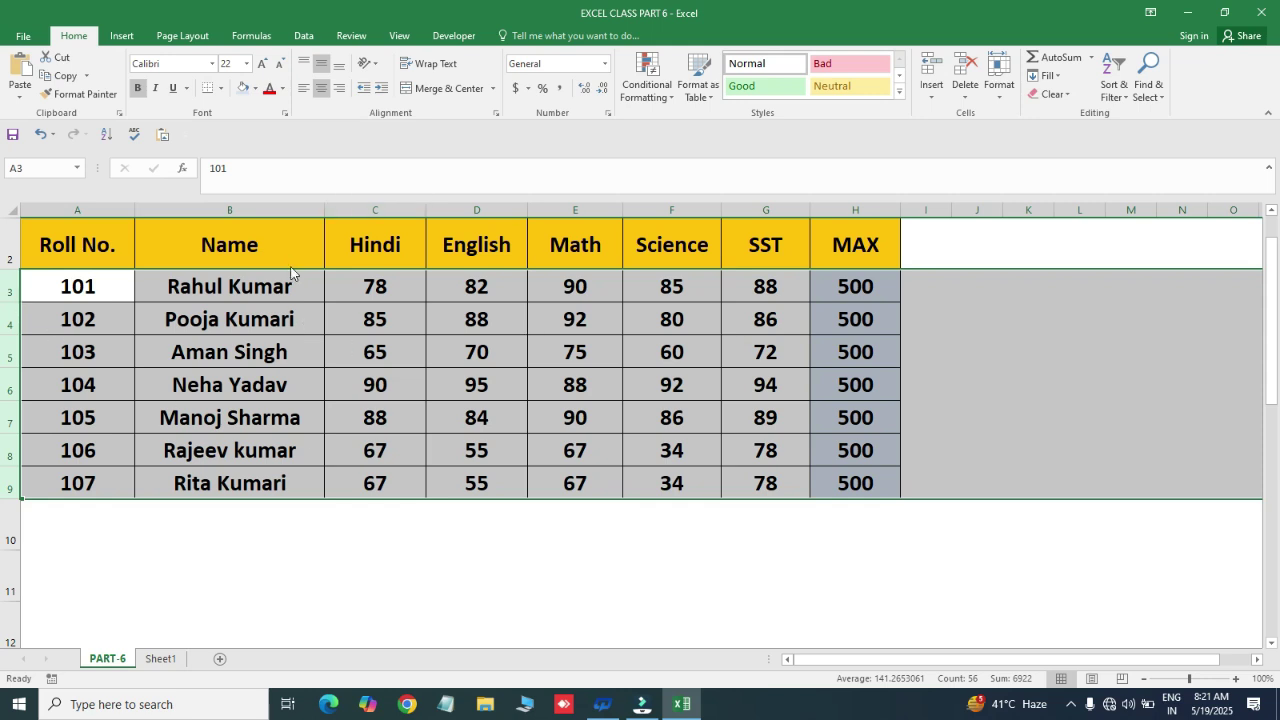
- Select columns C–F and cell D3, then close the Format options without choosing
left_click(205, 348)
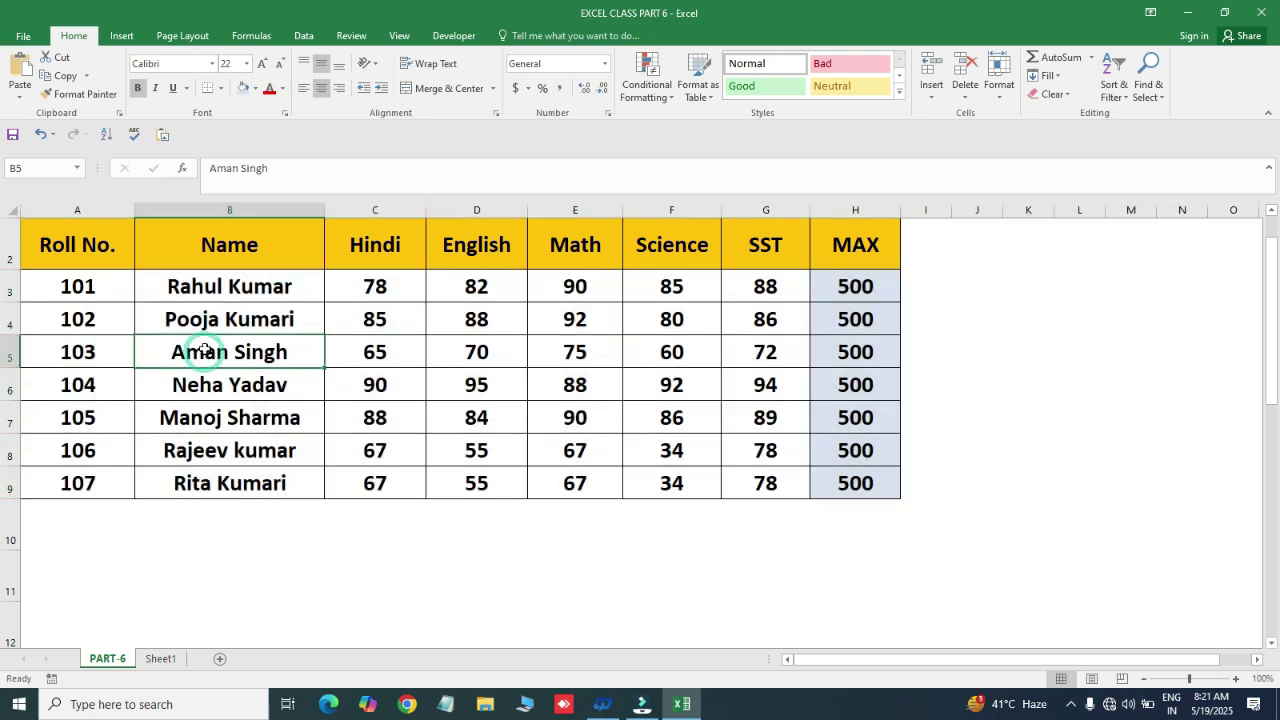
left_click_drag(374, 208, 703, 207)
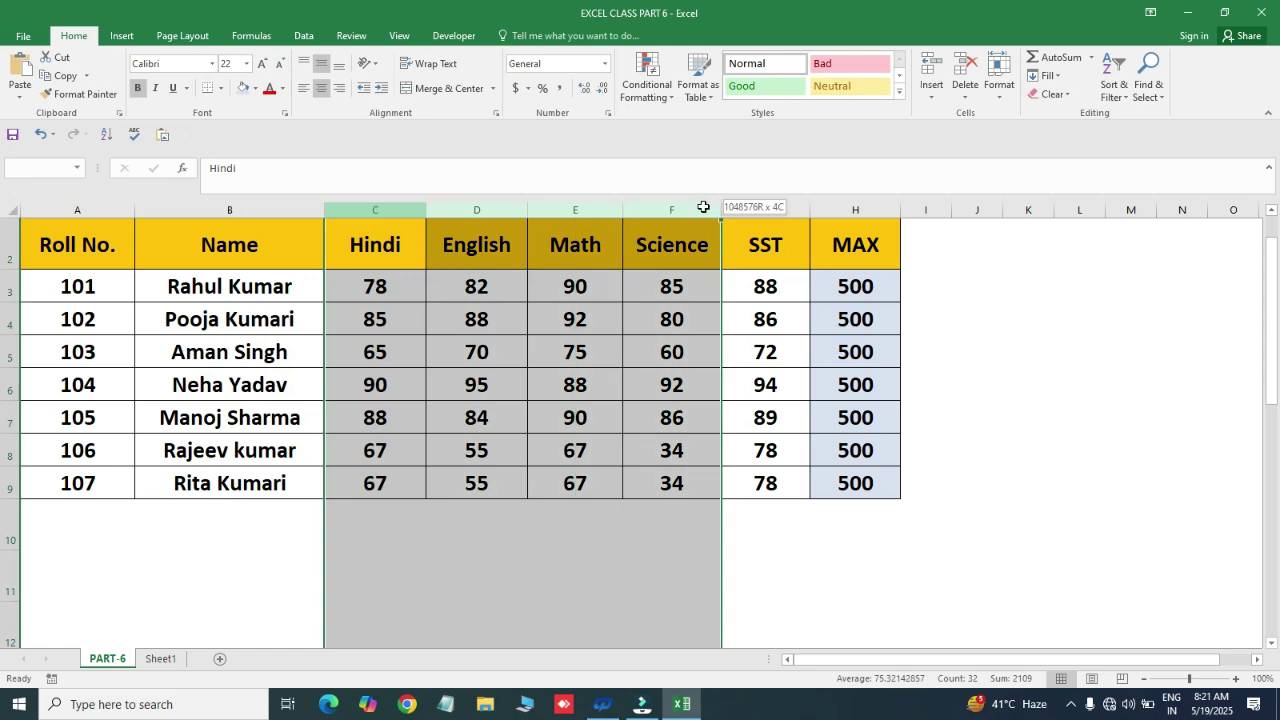
left_click(180, 318)
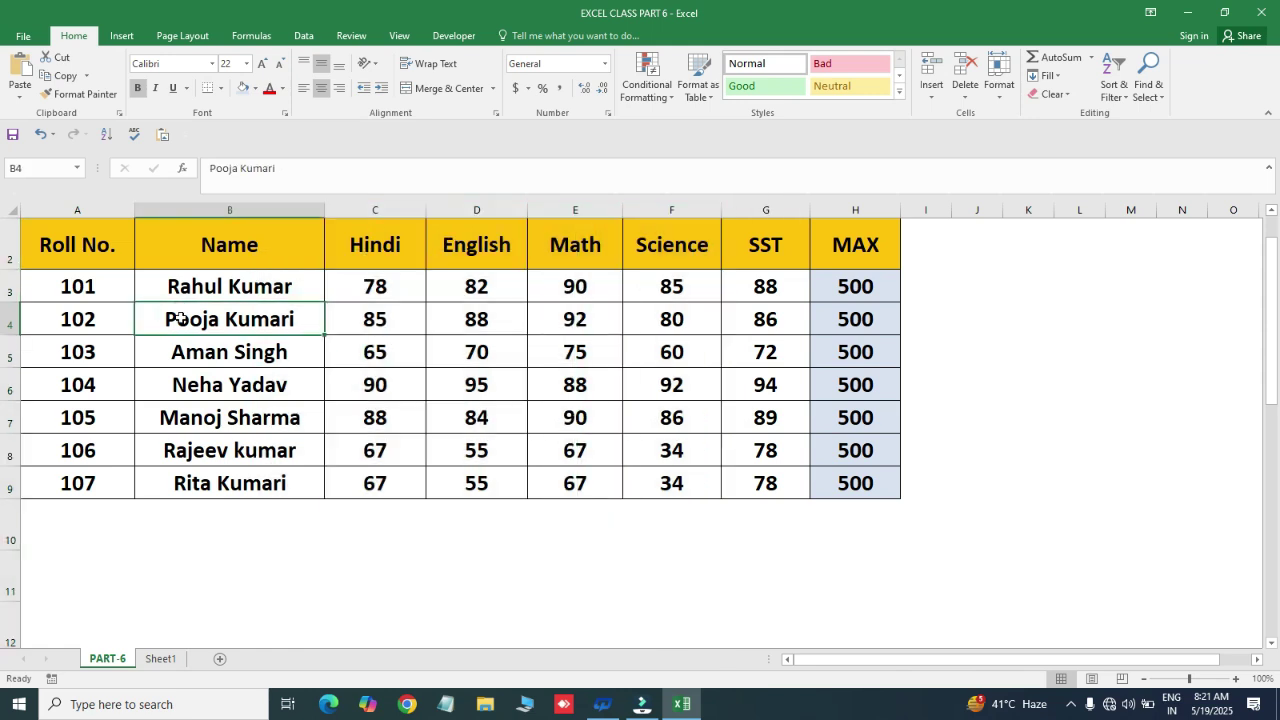
left_click(511, 283)
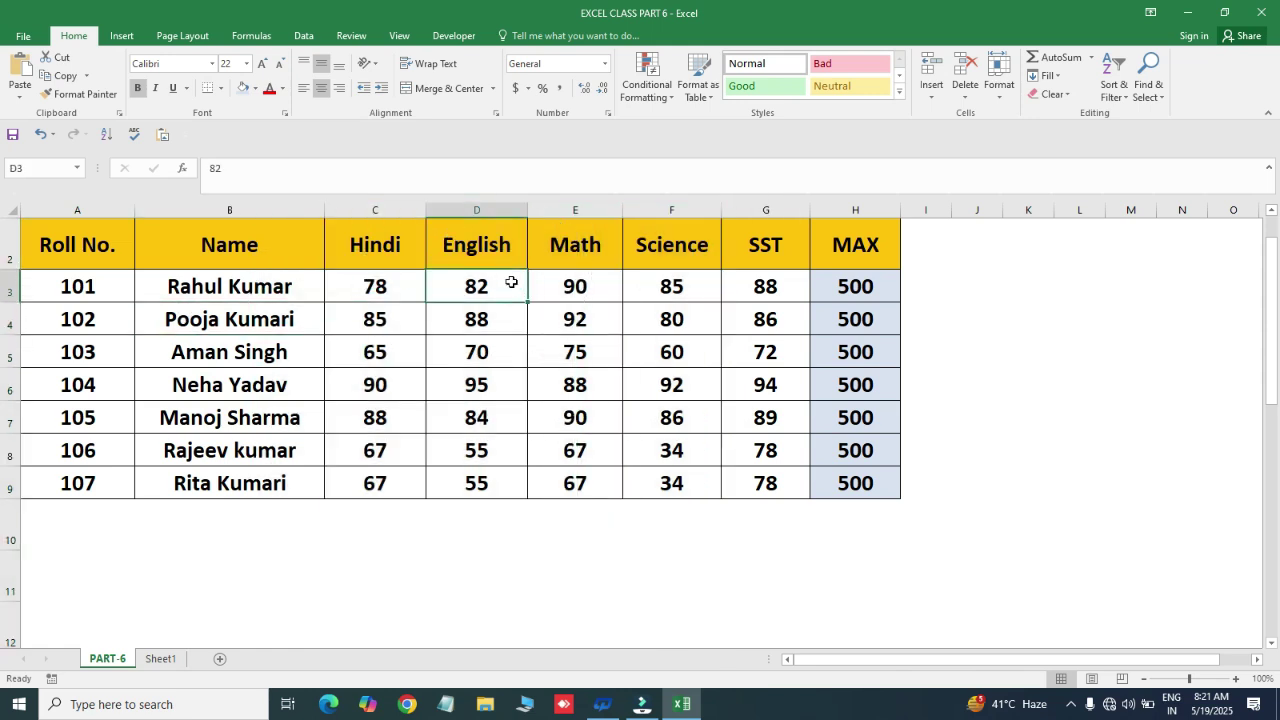
left_click(999, 95)
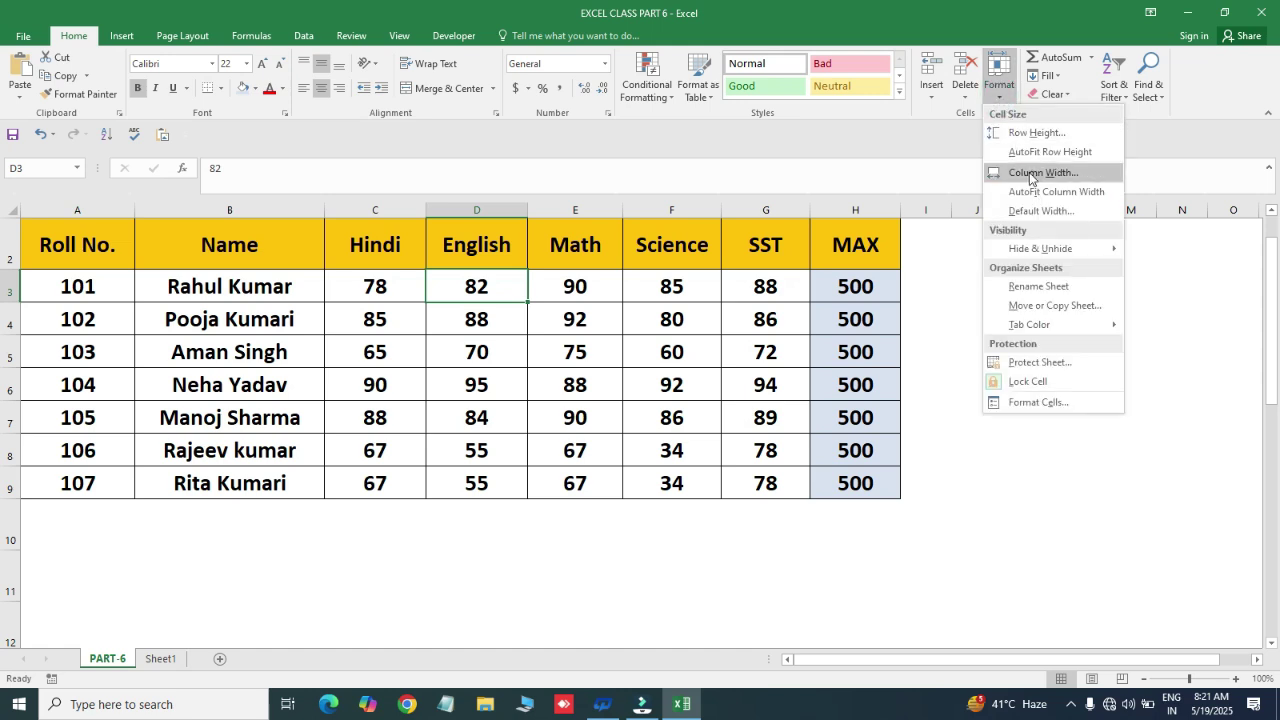
left_click(453, 378)
- Drag column borders to narrow Hindi, Science, MAX and Name, and widen English, Math and SST
left_click_drag(424, 207, 380, 217)
left_click_drag(478, 209, 526, 209)
left_click_drag(621, 209, 683, 209)
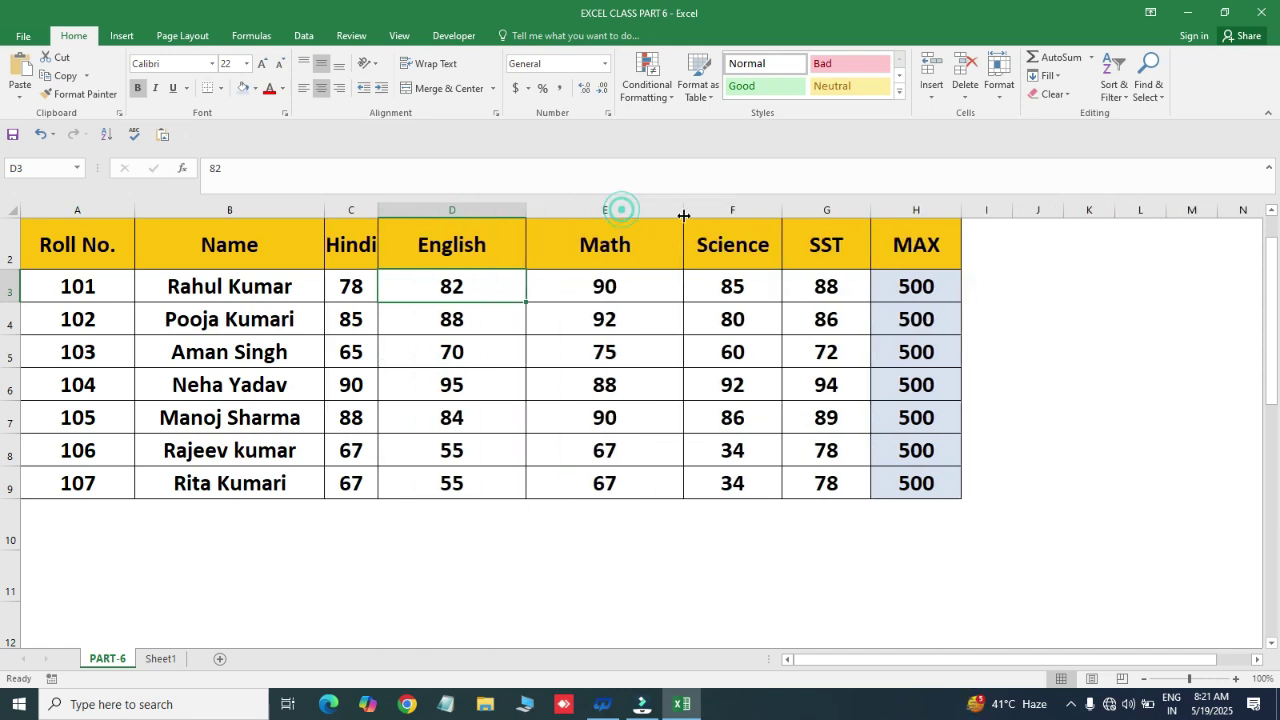
left_click_drag(780, 205, 737, 210)
left_click_drag(824, 213, 882, 209)
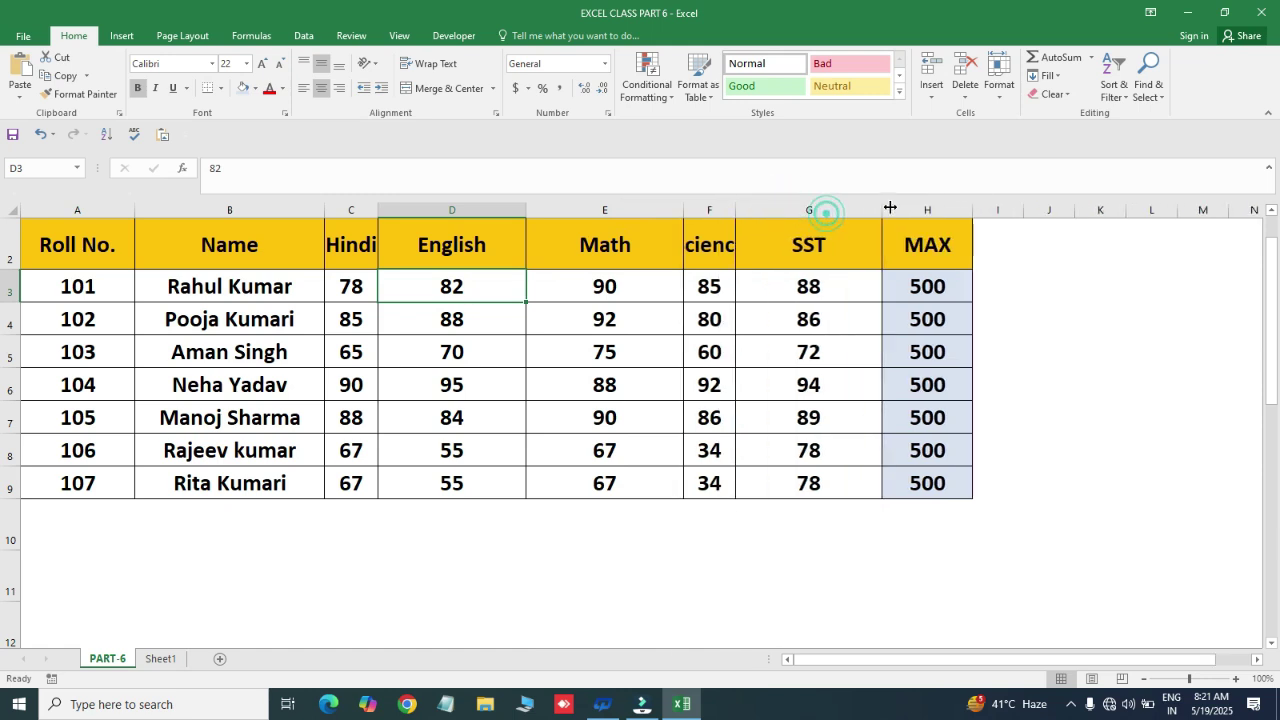
left_click_drag(975, 205, 930, 212)
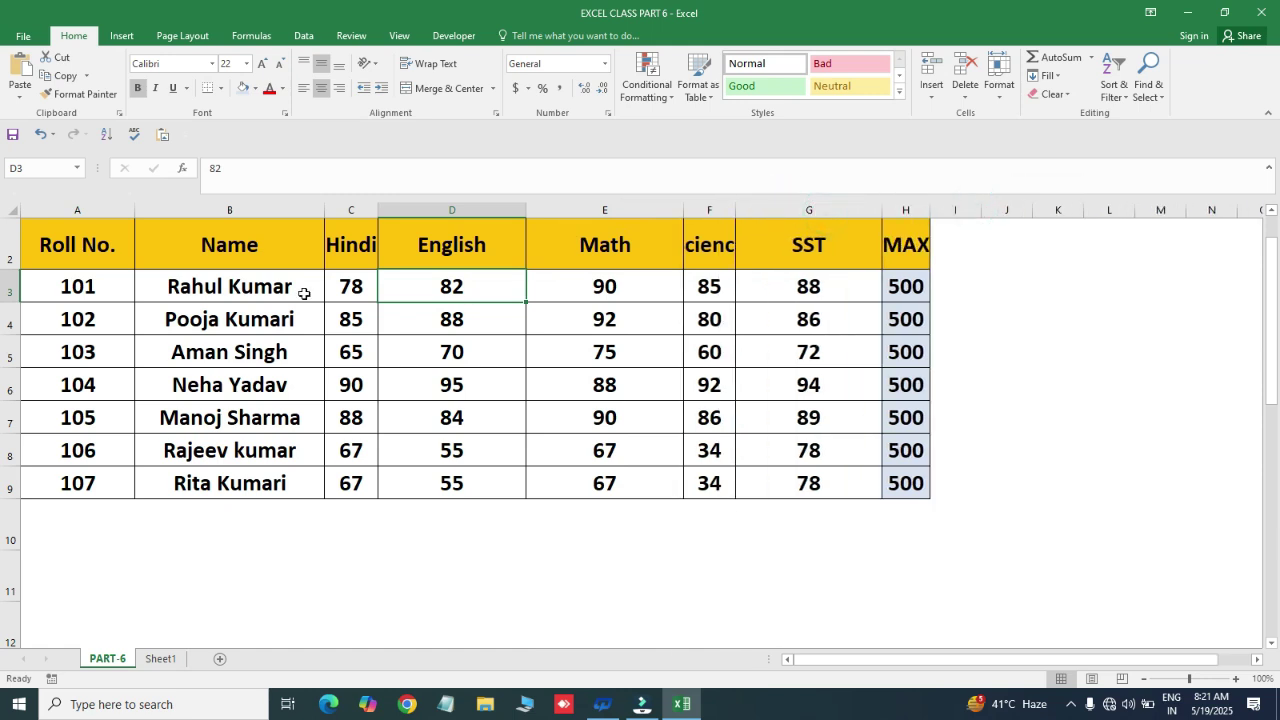
left_click_drag(322, 209, 249, 232)
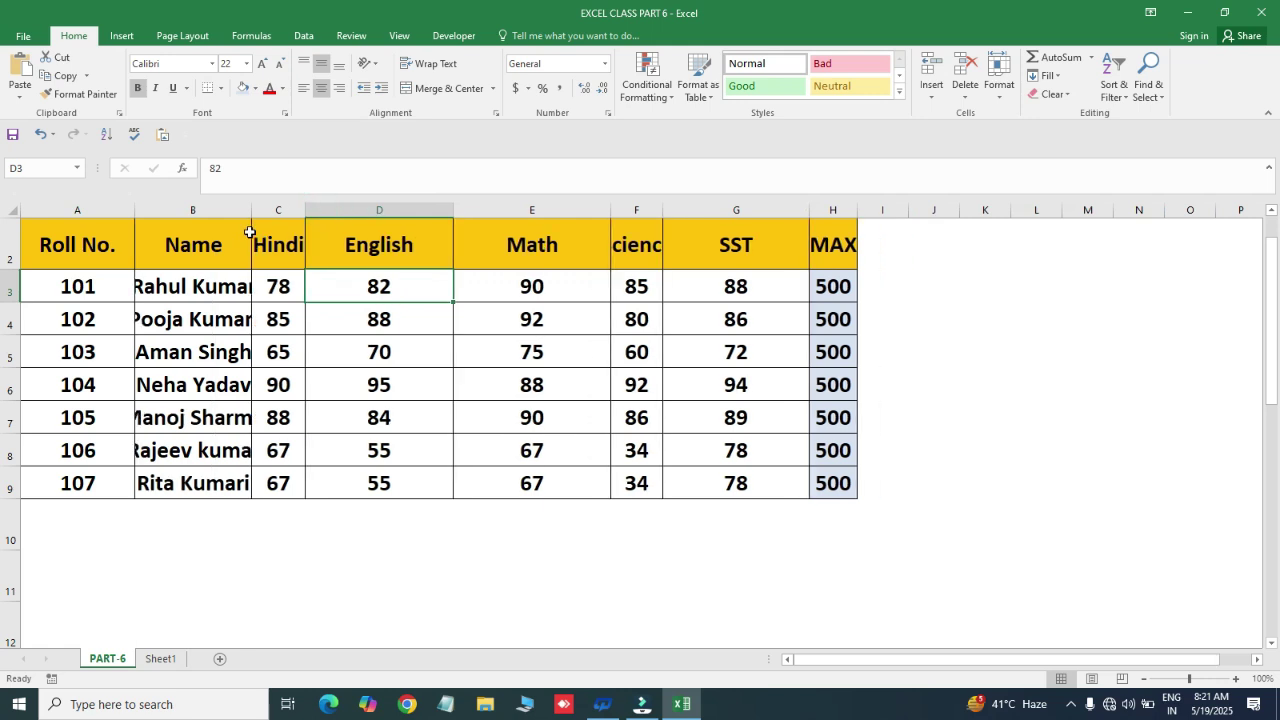
left_click_drag(452, 205, 352, 209)
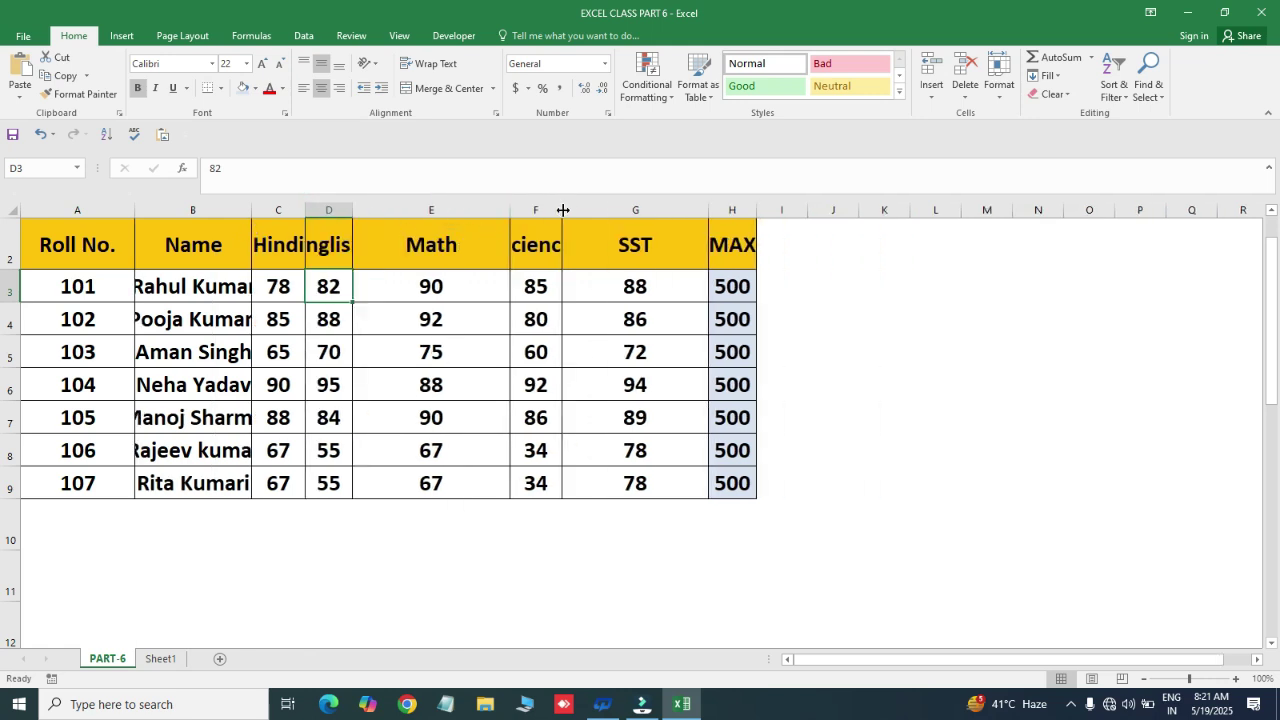
left_click_drag(563, 208, 608, 212)
- Try several table selections using Ctrl+A, Home and Shift+arrow keys
left_click(430, 263)
key("ctrl+a")
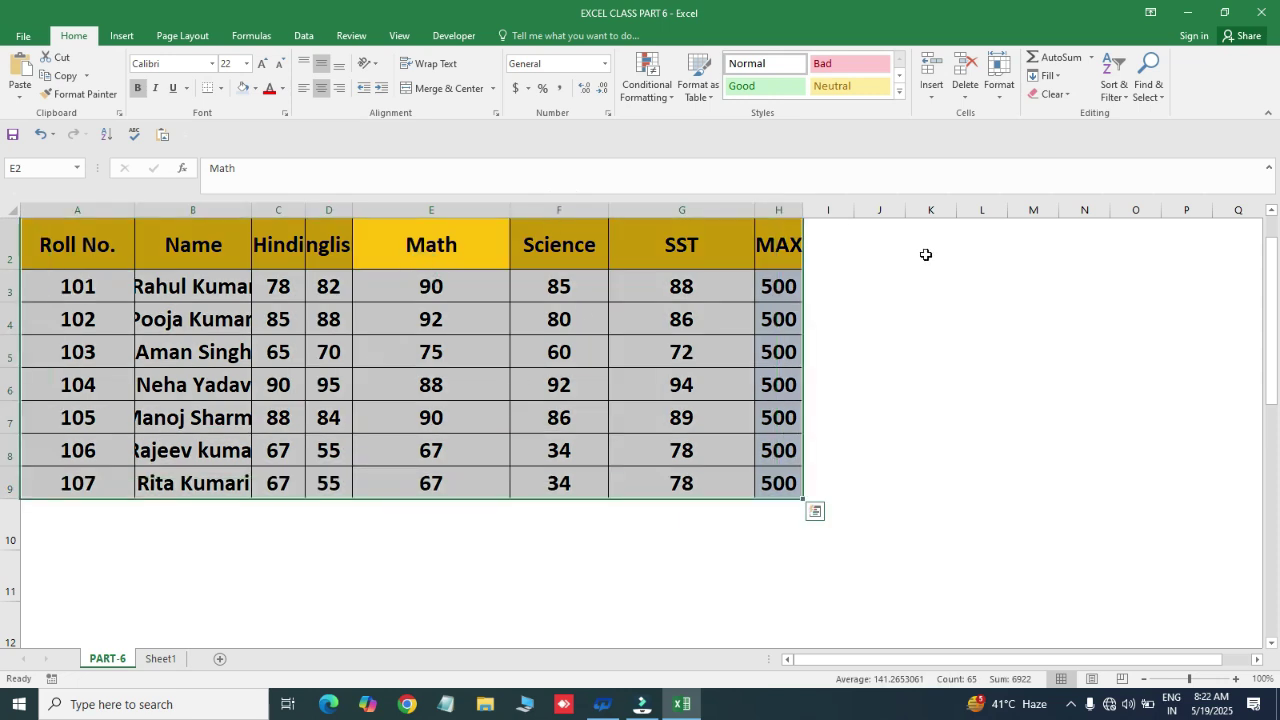
left_click(680, 287)
key("Up")
key("Home")
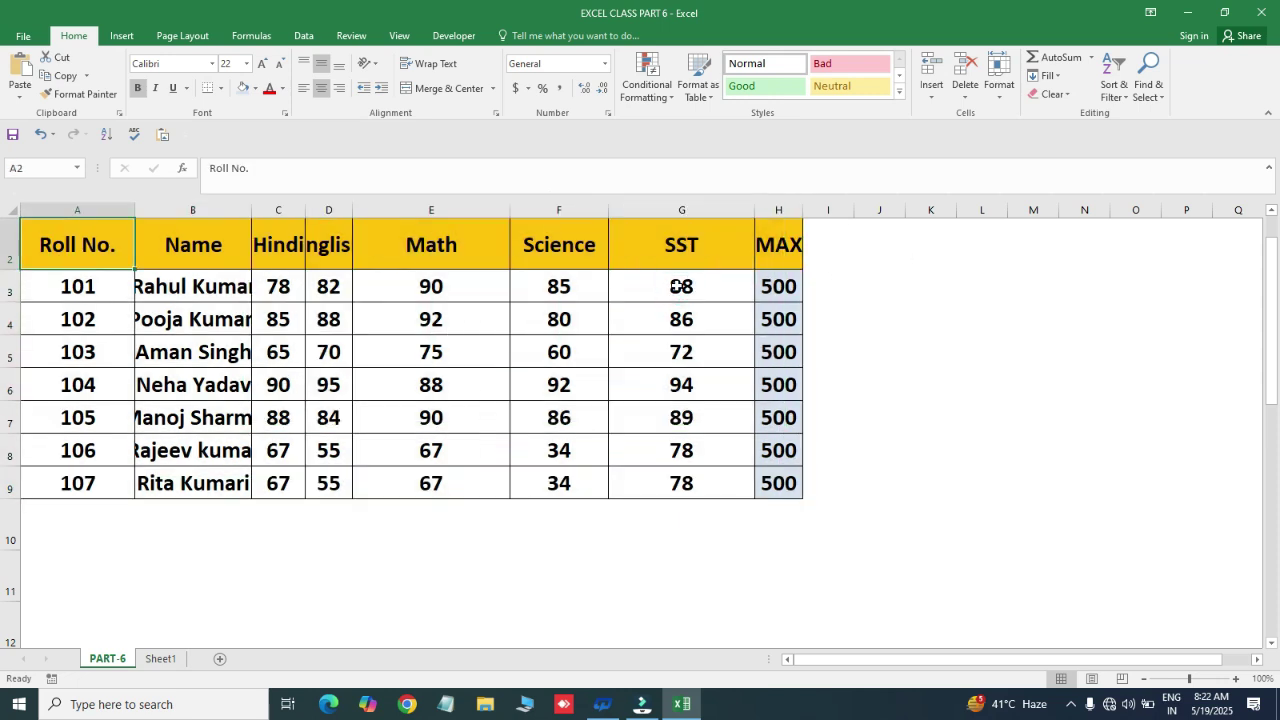
key("shift+Right")
key("shift+Right")
key("shift+Right")
key("shift+Right")
key("shift+Right")
key("shift+Right")
key("shift+Right")
key("shift+Down")
key("shift+Down")
key("shift+Down")
key("shift+Down")
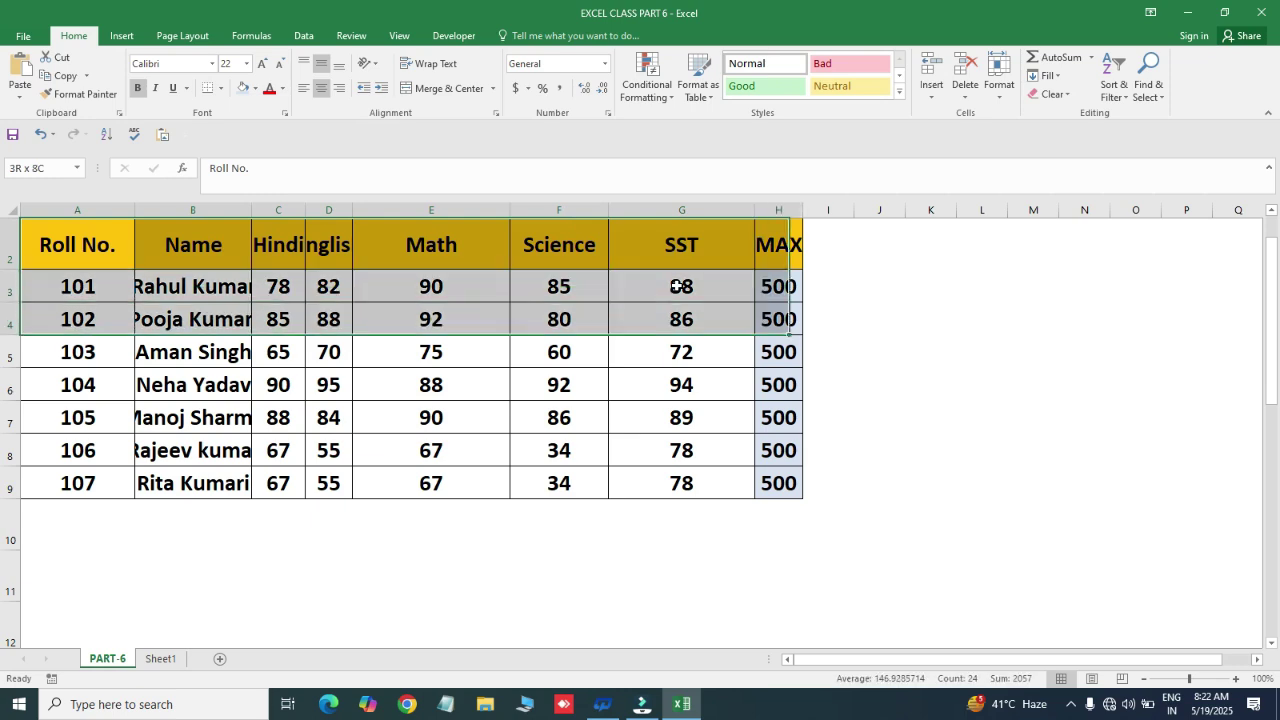
key("shift+Down")
key("shift+Down")
key("shift+Down")
key("ctrl+Home")
key("Down")
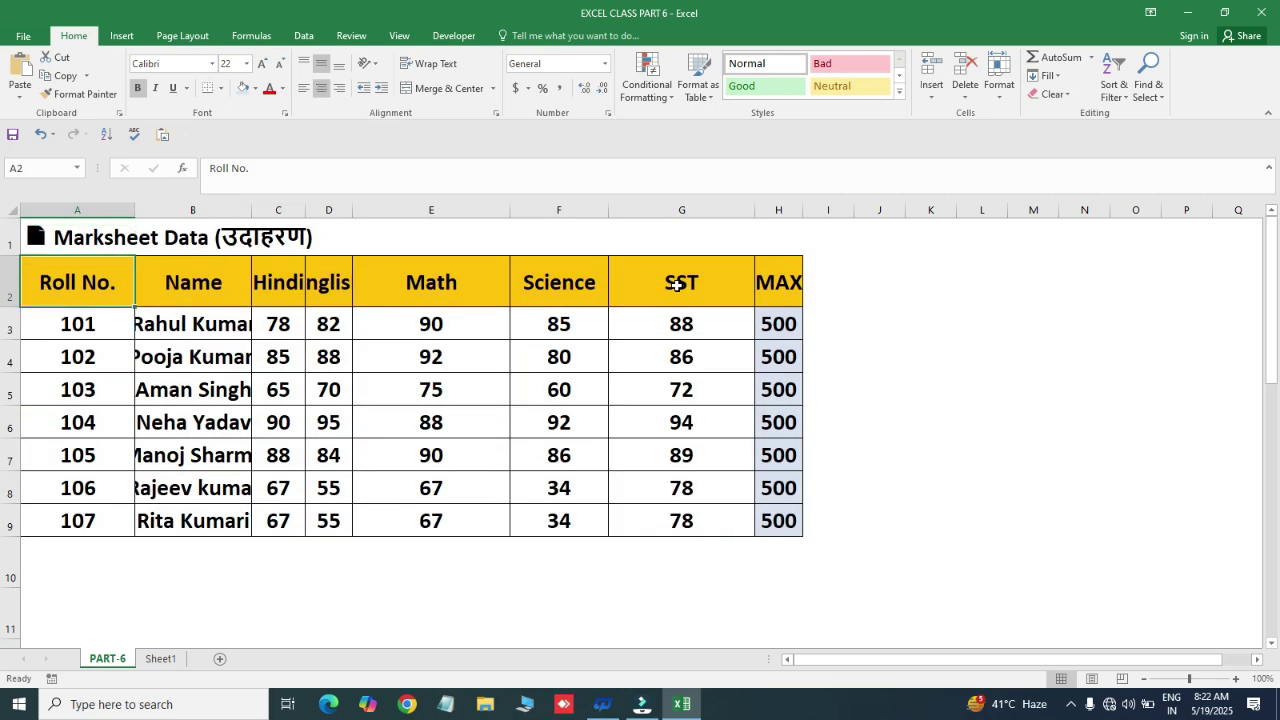
key("ctrl+a")
left_click(357, 323)
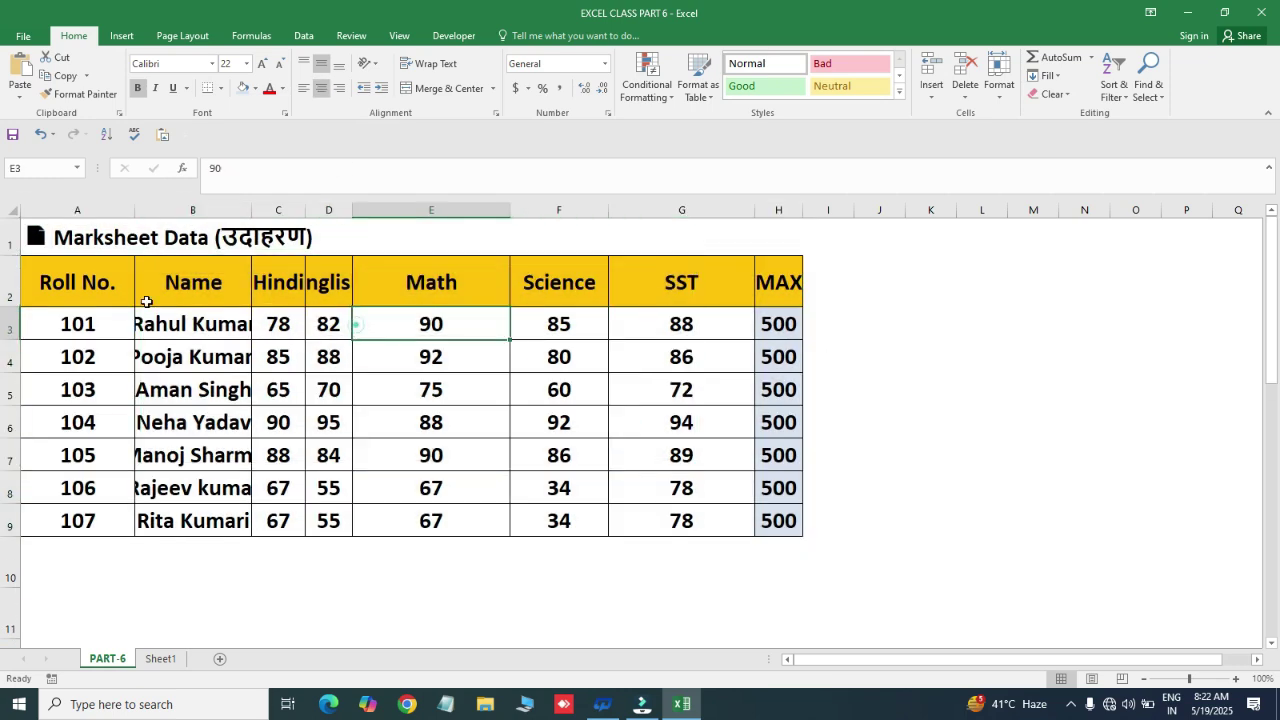
- Select A2:H9 and set the column width to 15
left_click(87, 277)
key("shift+Right")
key("shift+Right")
key("shift+Right")
key("shift+Right")
key("shift+Right")
key("shift+Right")
key("shift+Right")
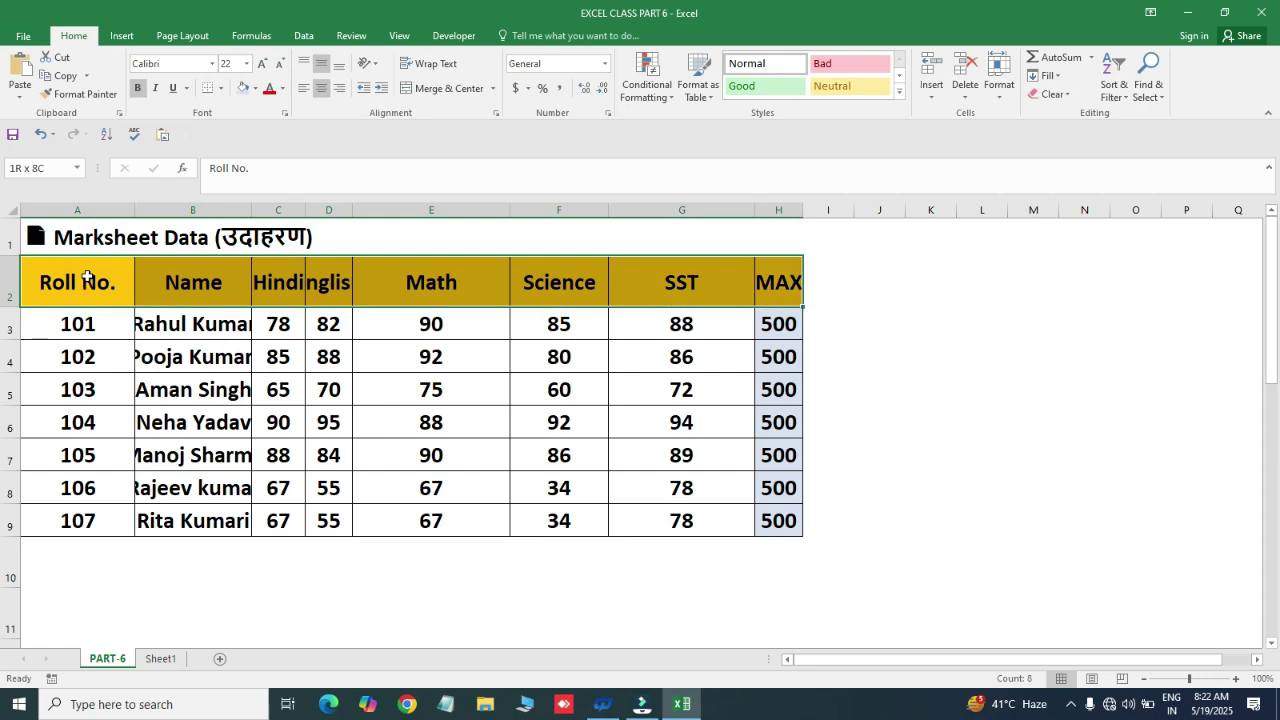
key("ctrl+shift+Down")
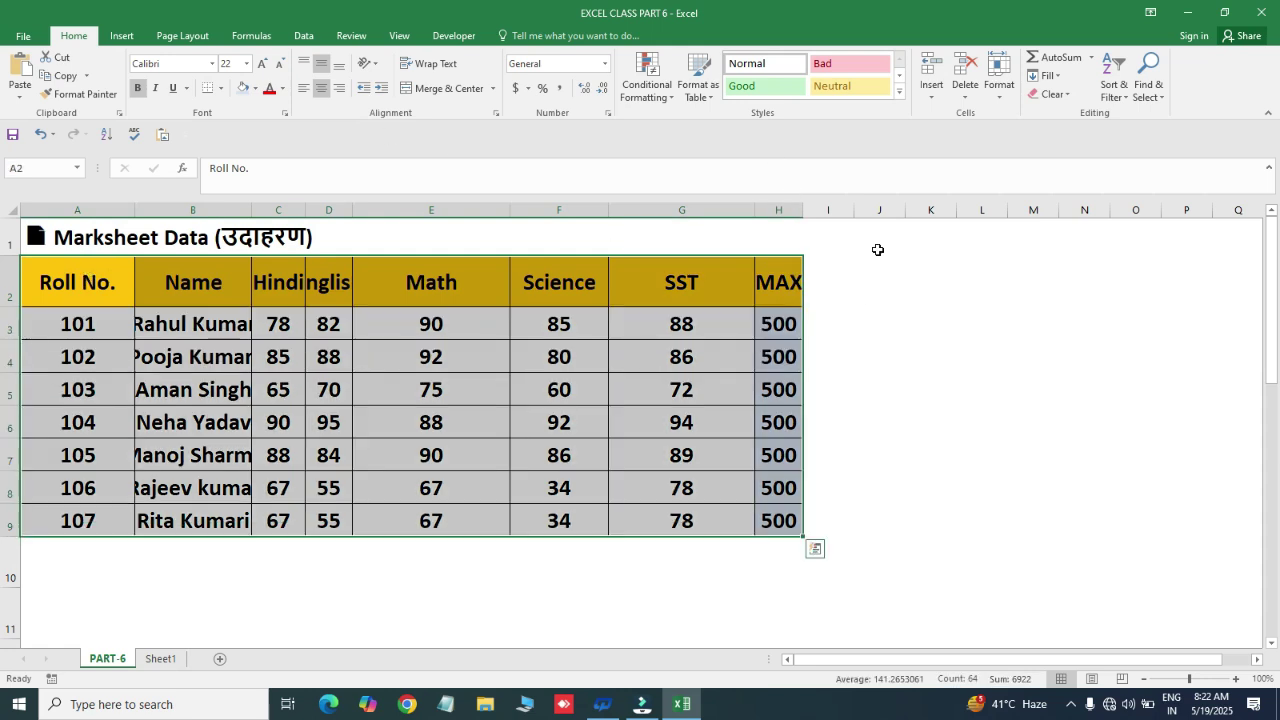
left_click(1001, 88)
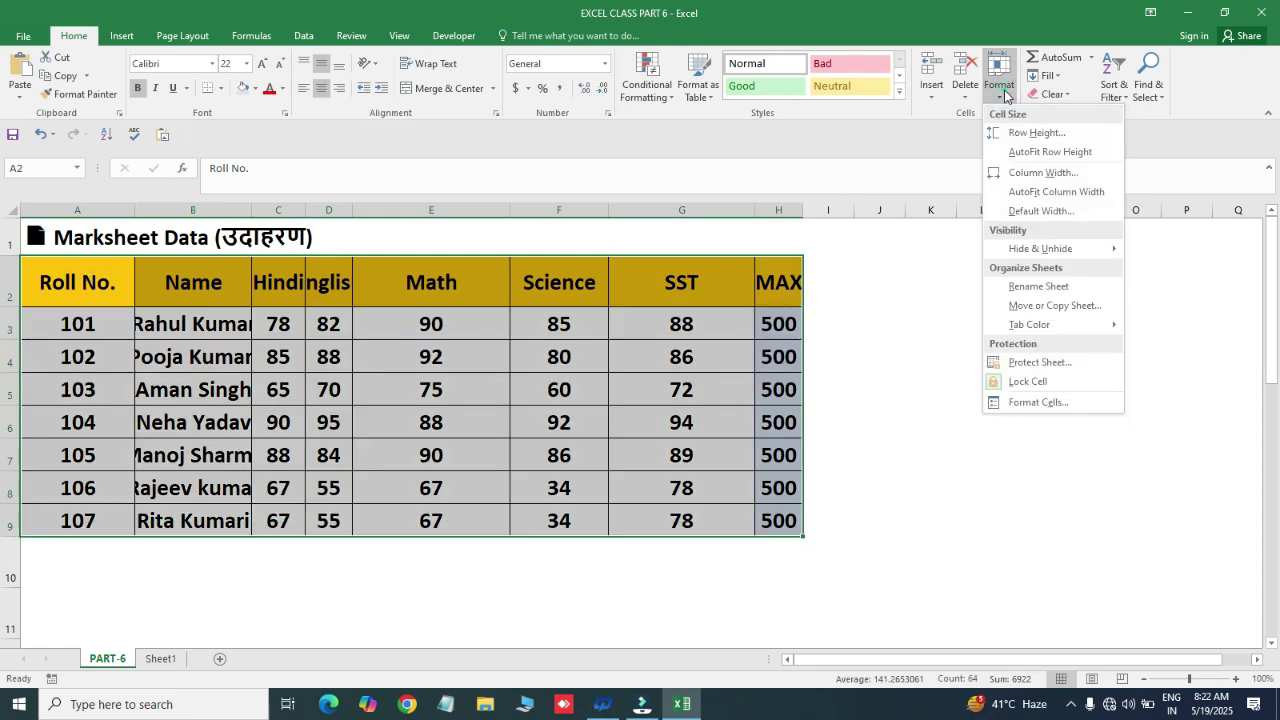
left_click(1020, 174)
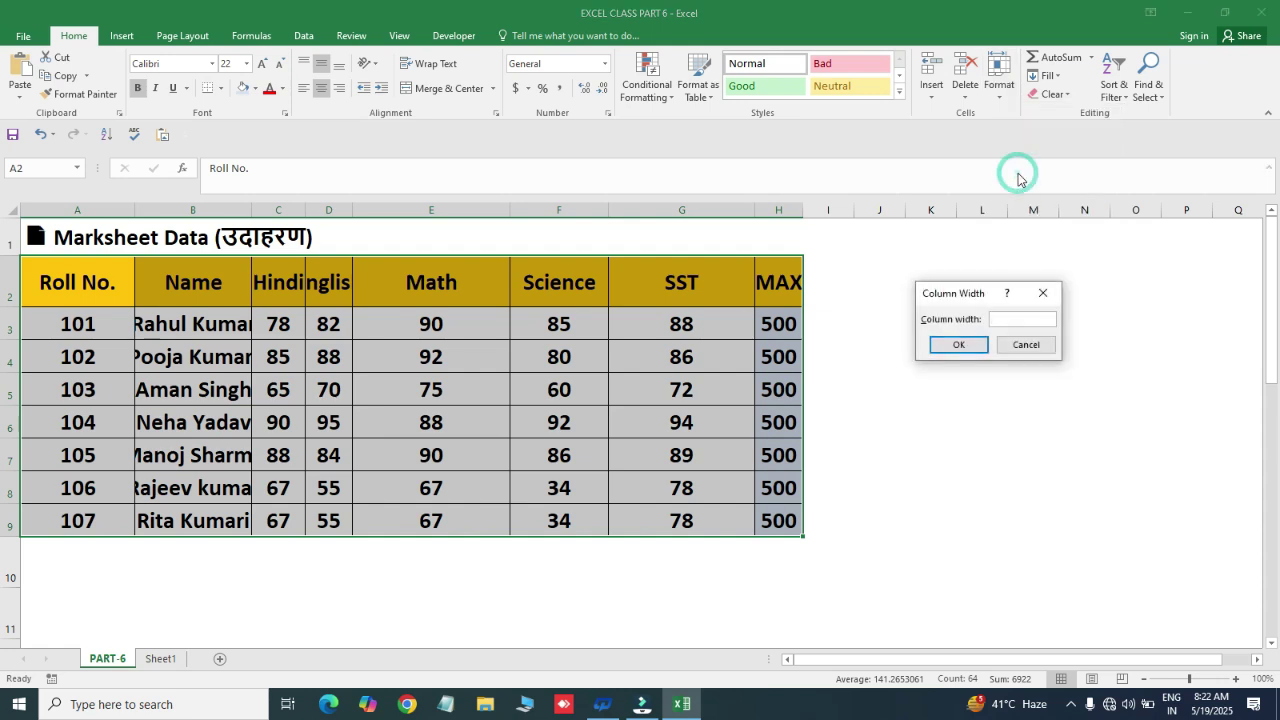
left_click_drag(978, 298, 983, 317)
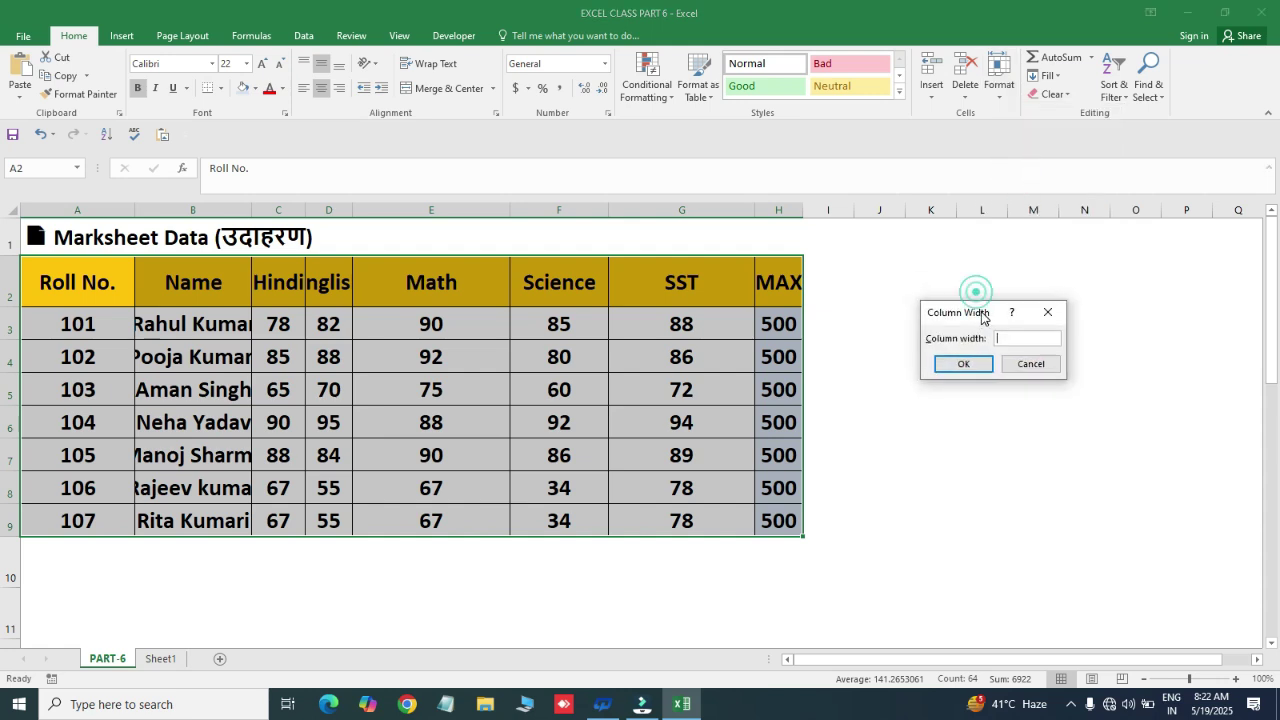
left_click(1031, 343)
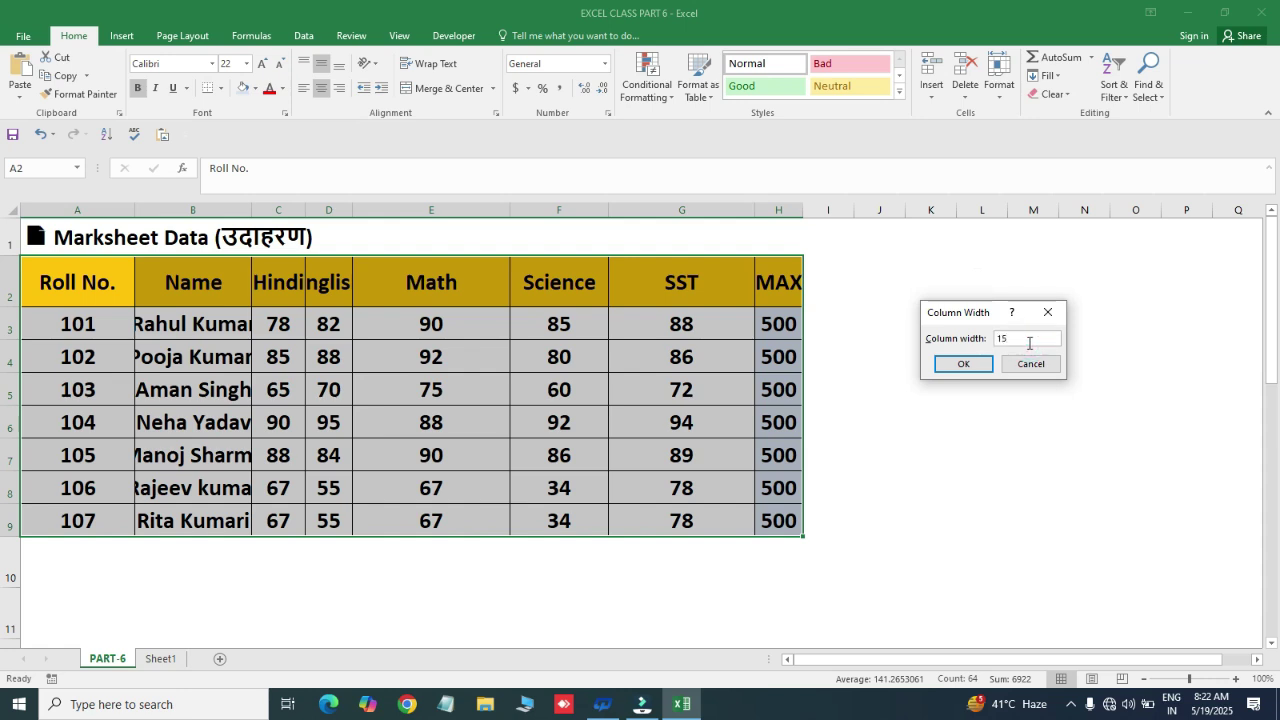
left_click(960, 365)
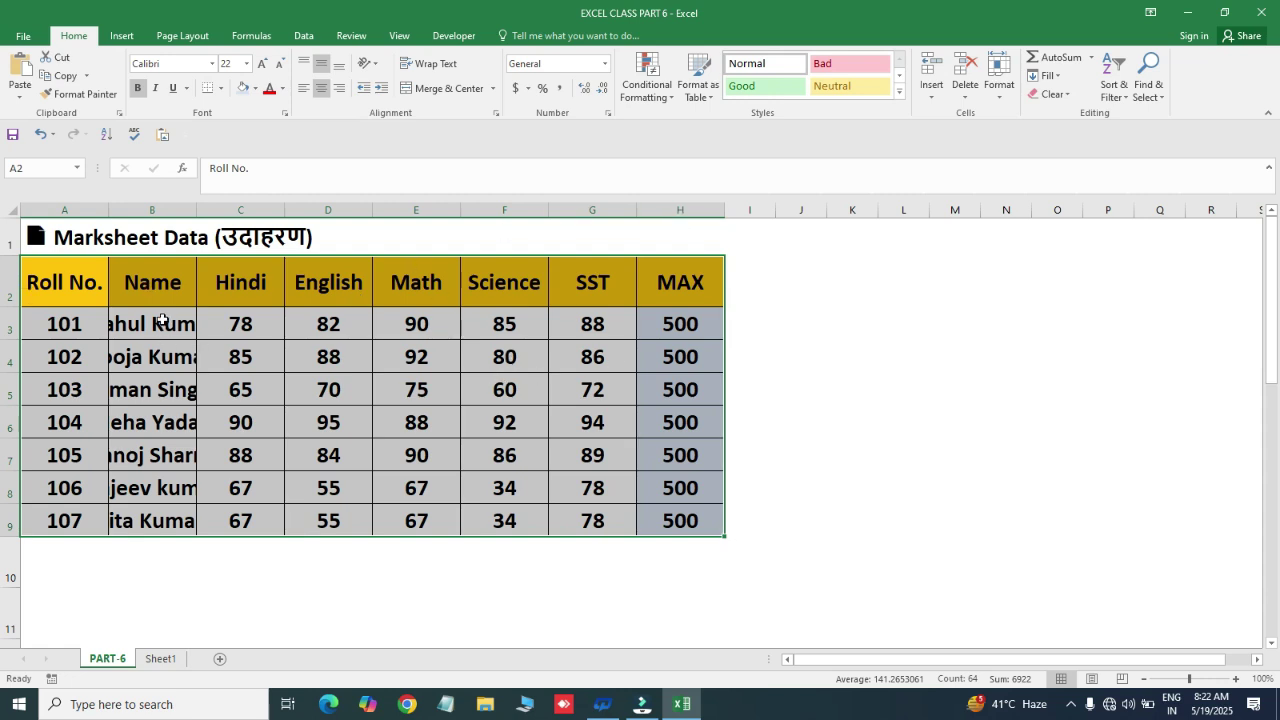
- Select the student names in B3:B9 and AutoFit the Name column to its longest name
left_click(68, 280)
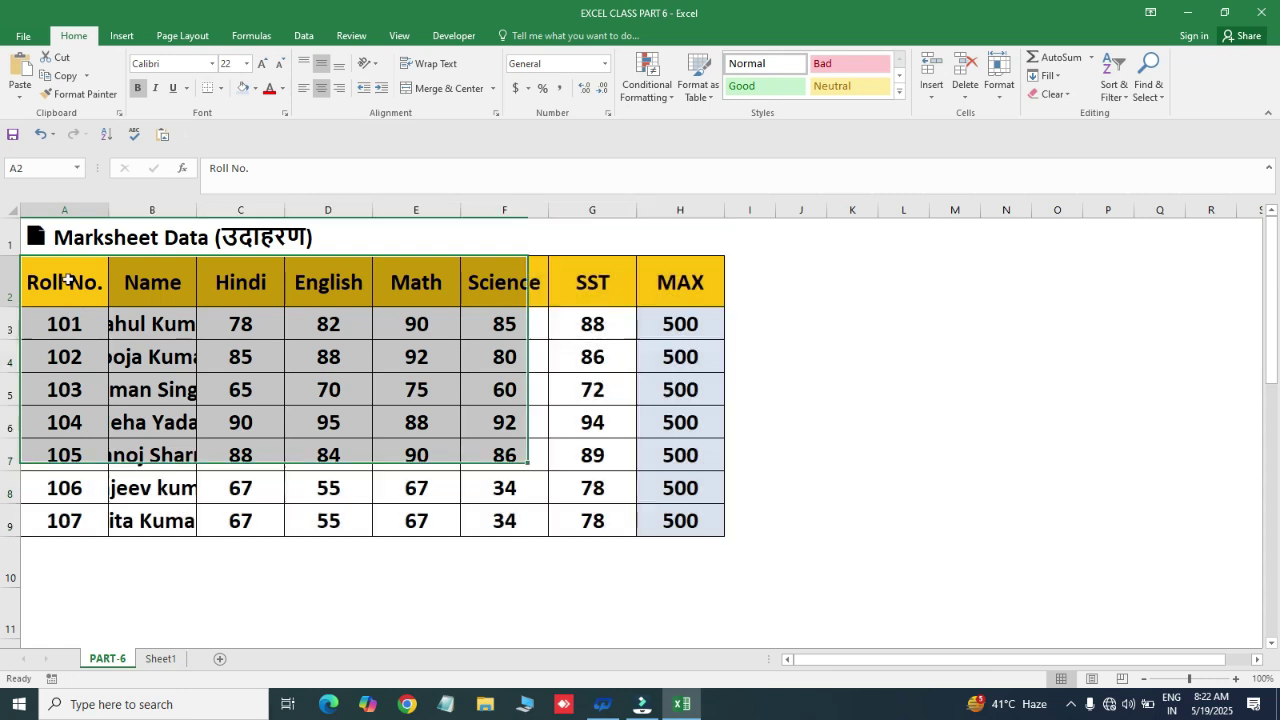
left_click_drag(65, 280, 634, 273)
left_click(163, 285)
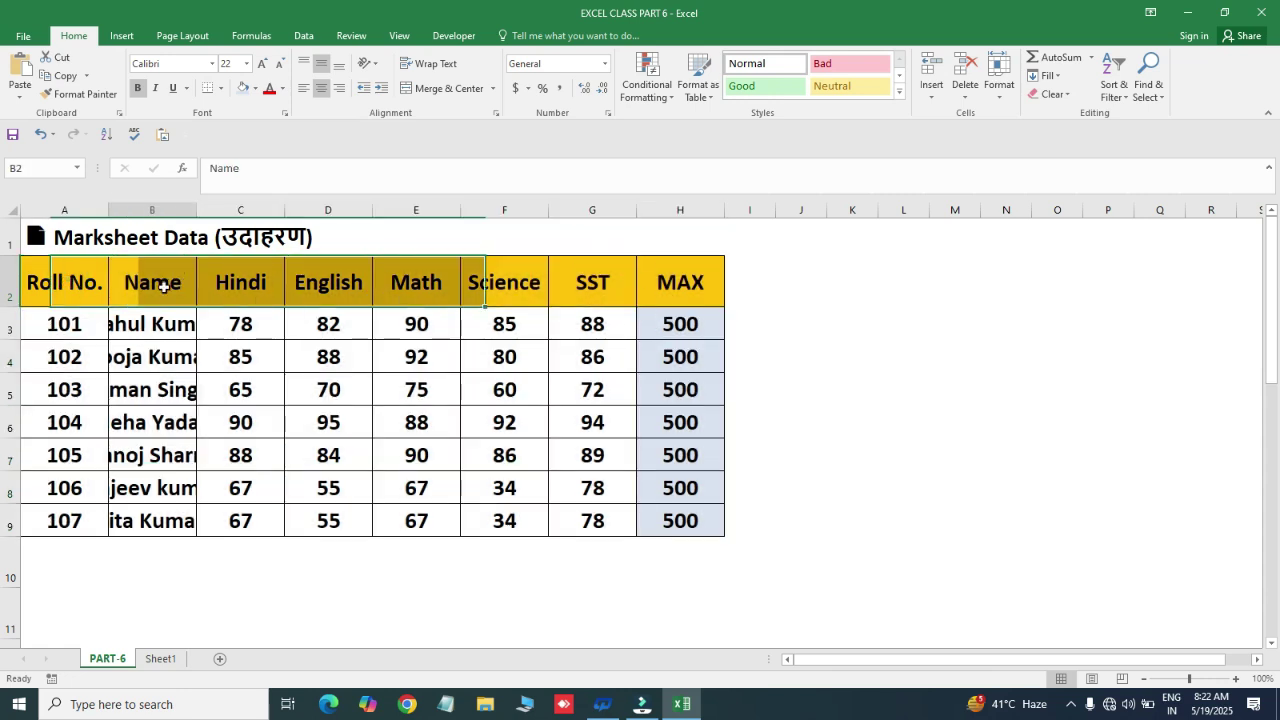
left_click_drag(93, 281, 316, 284)
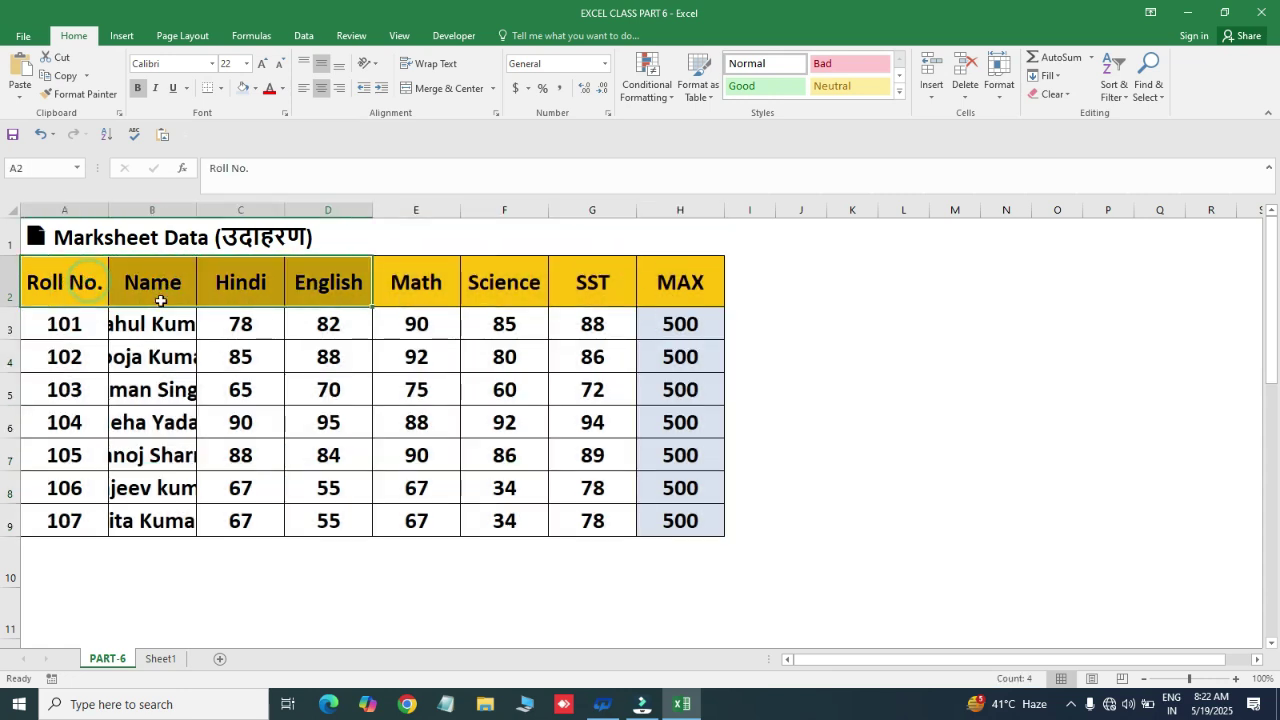
left_click(146, 330)
left_click(137, 381)
left_click(148, 328)
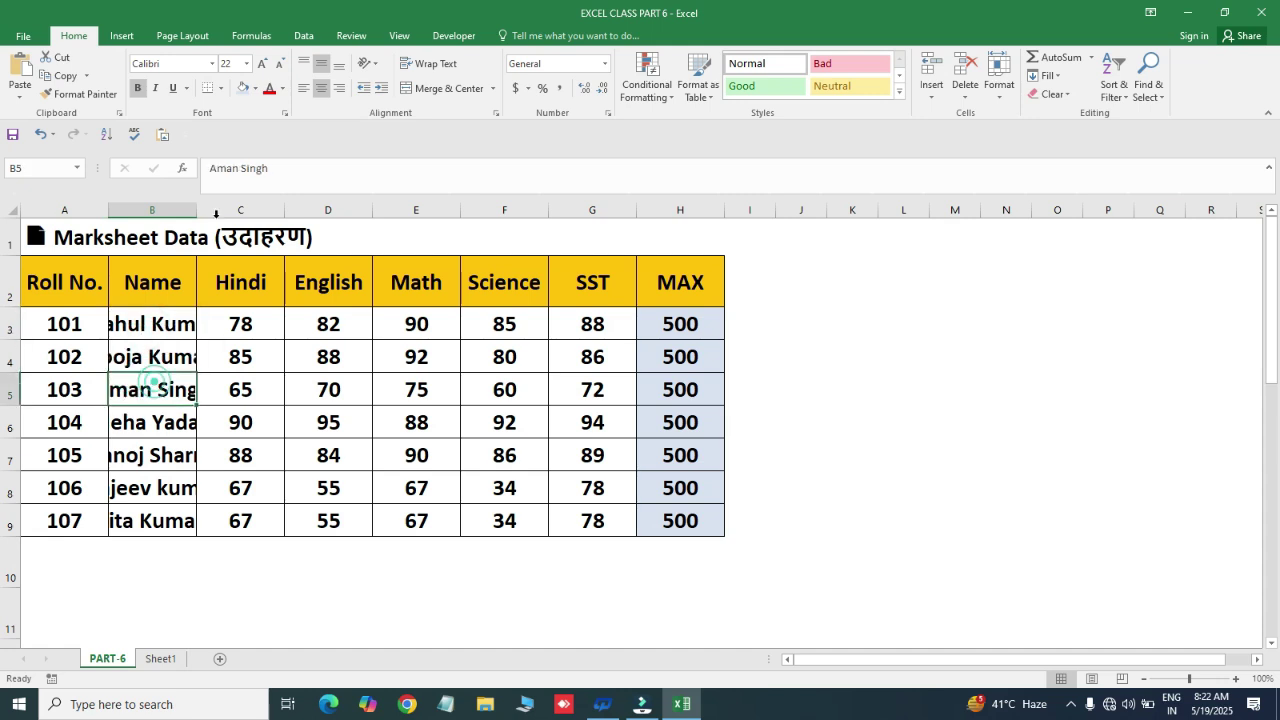
left_click_drag(160, 323, 138, 514)
left_click(172, 358)
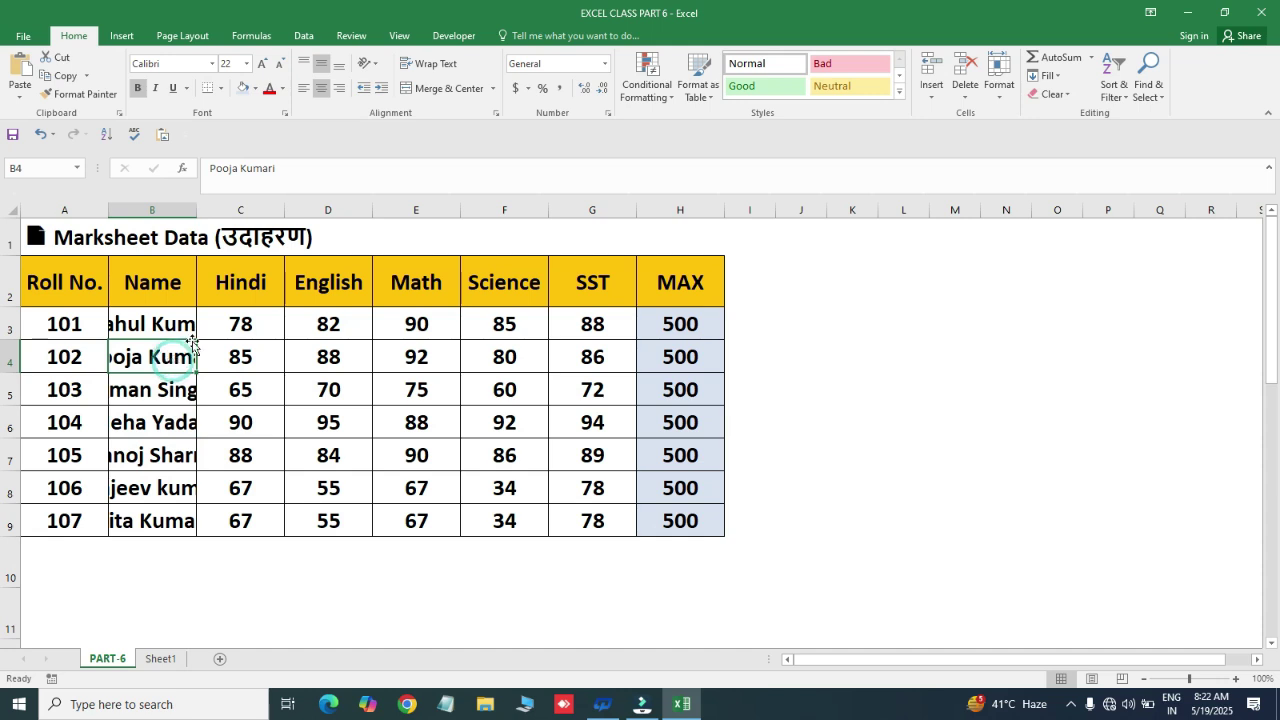
left_click_drag(183, 318, 167, 521)
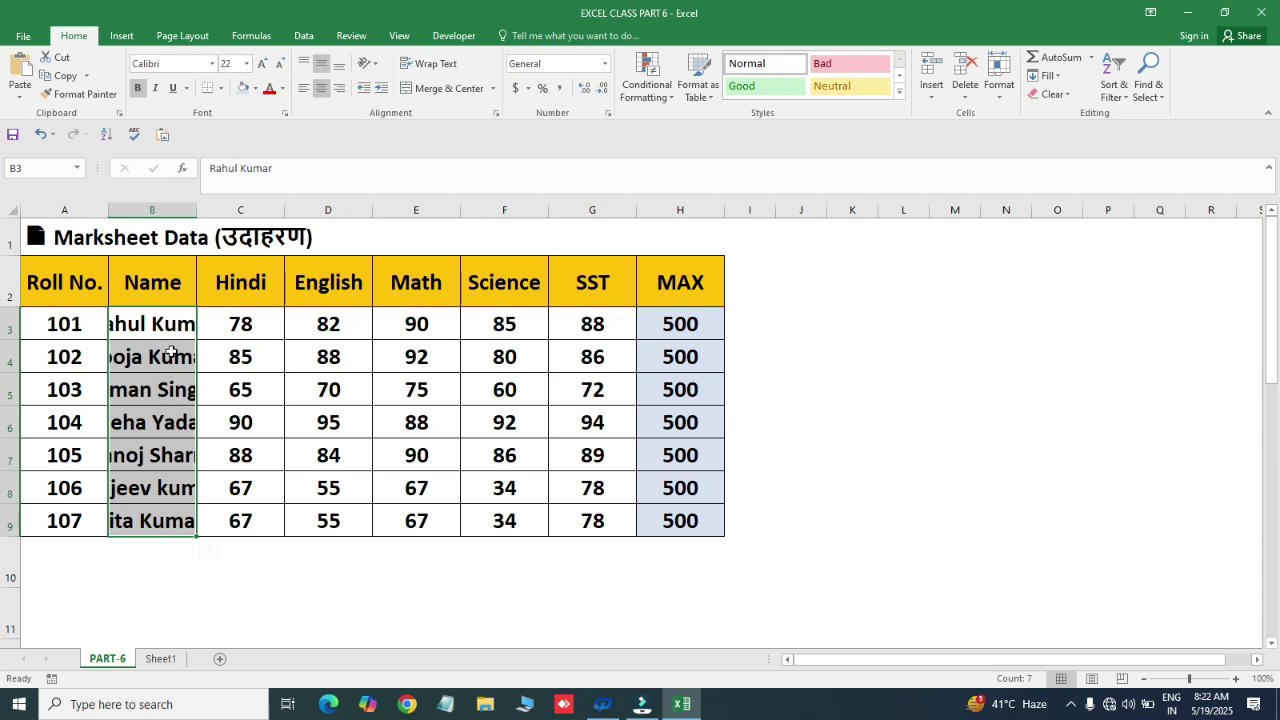
double_click(196, 210)
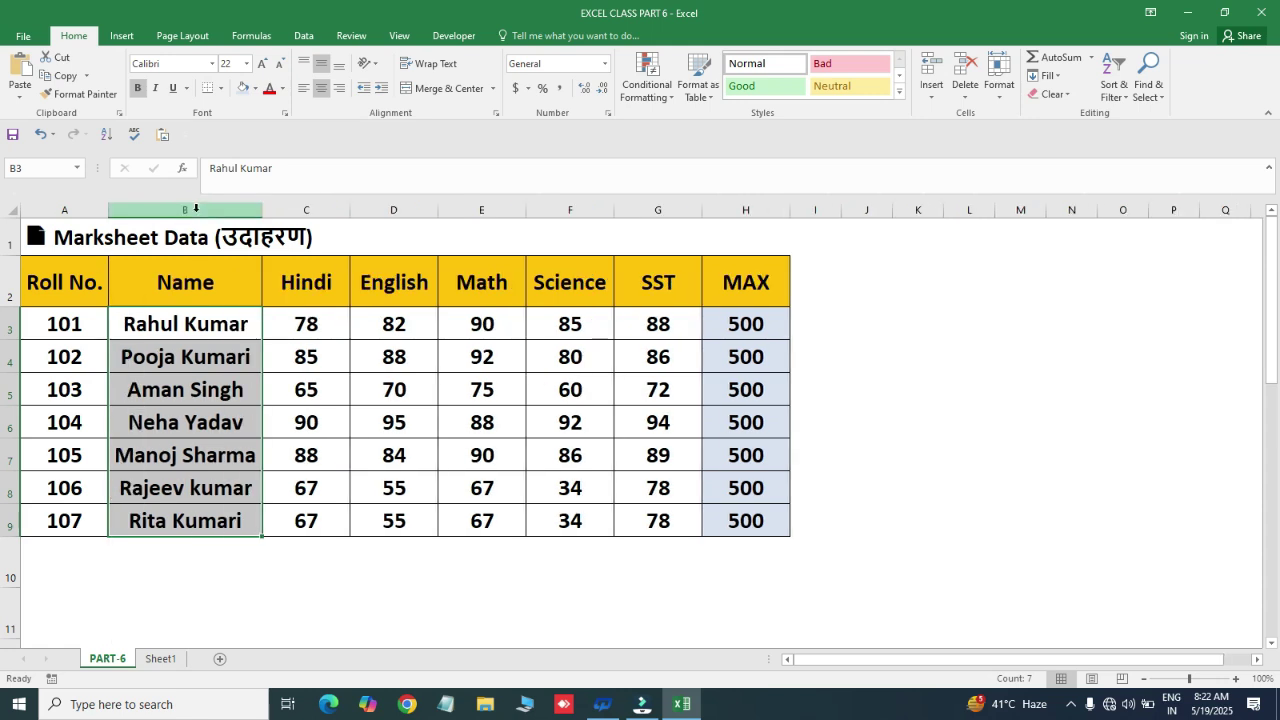
- Undo the Name autofit, AutoFit column B again with Alt, O, C, A, then undo it
key("ctrl+z")
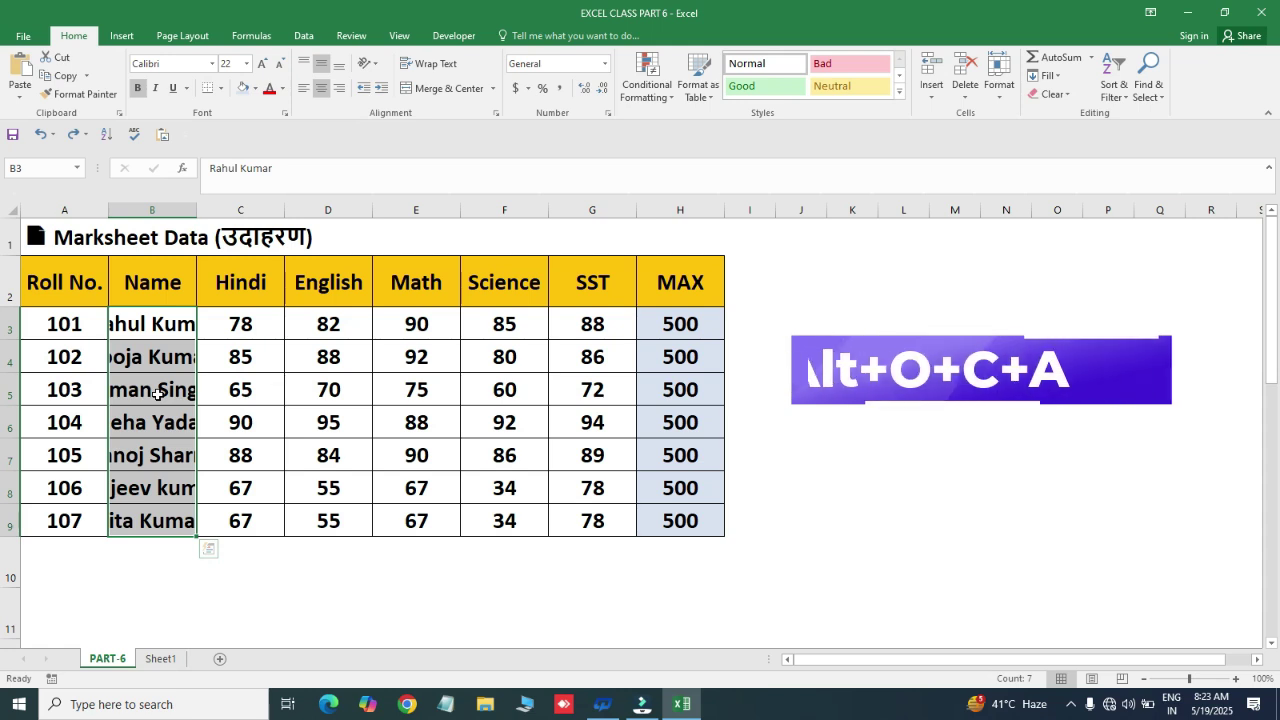
key("alt")
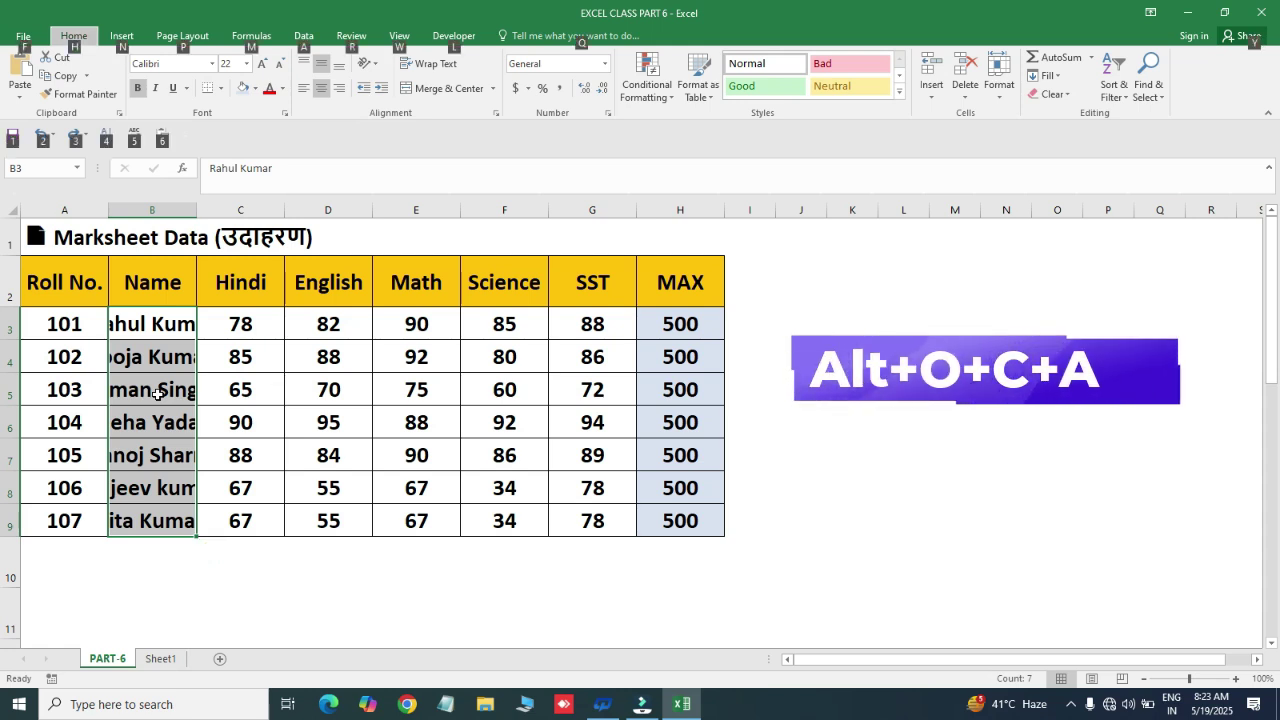
key("o")
key("c")
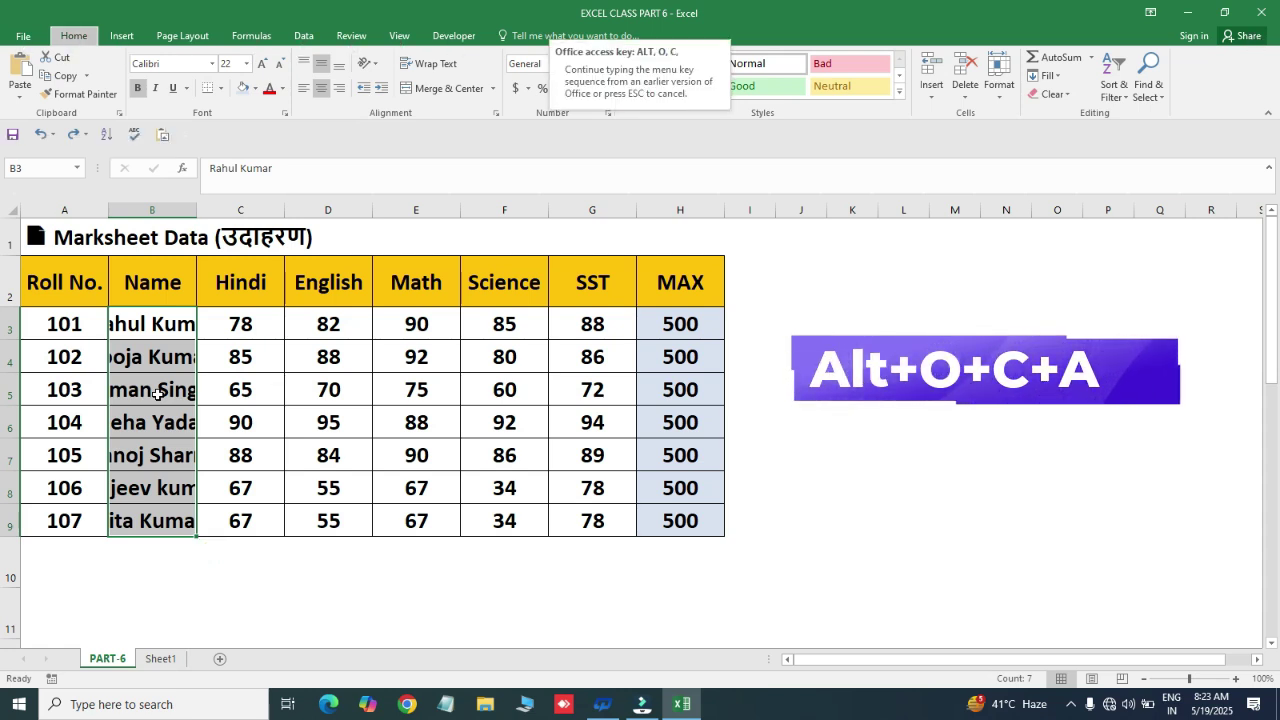
key("a")
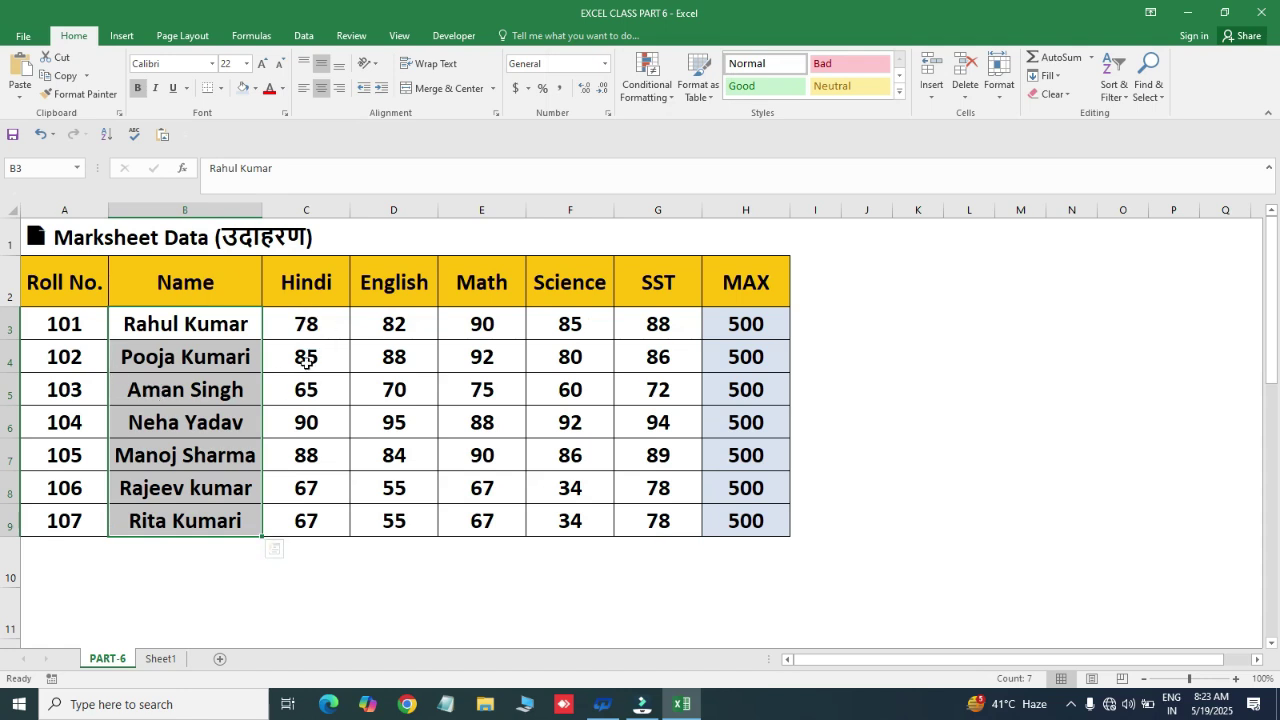
key("ctrl+z")
key("ctrl+z")
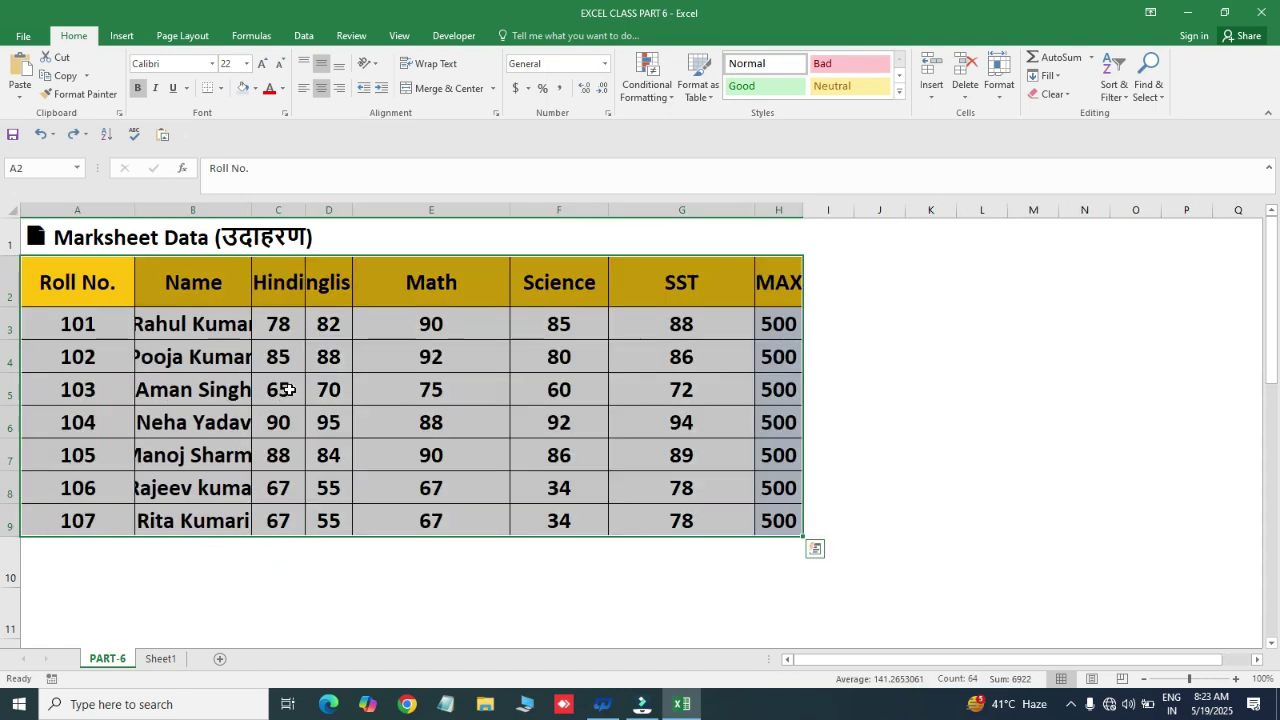
left_click(537, 361)
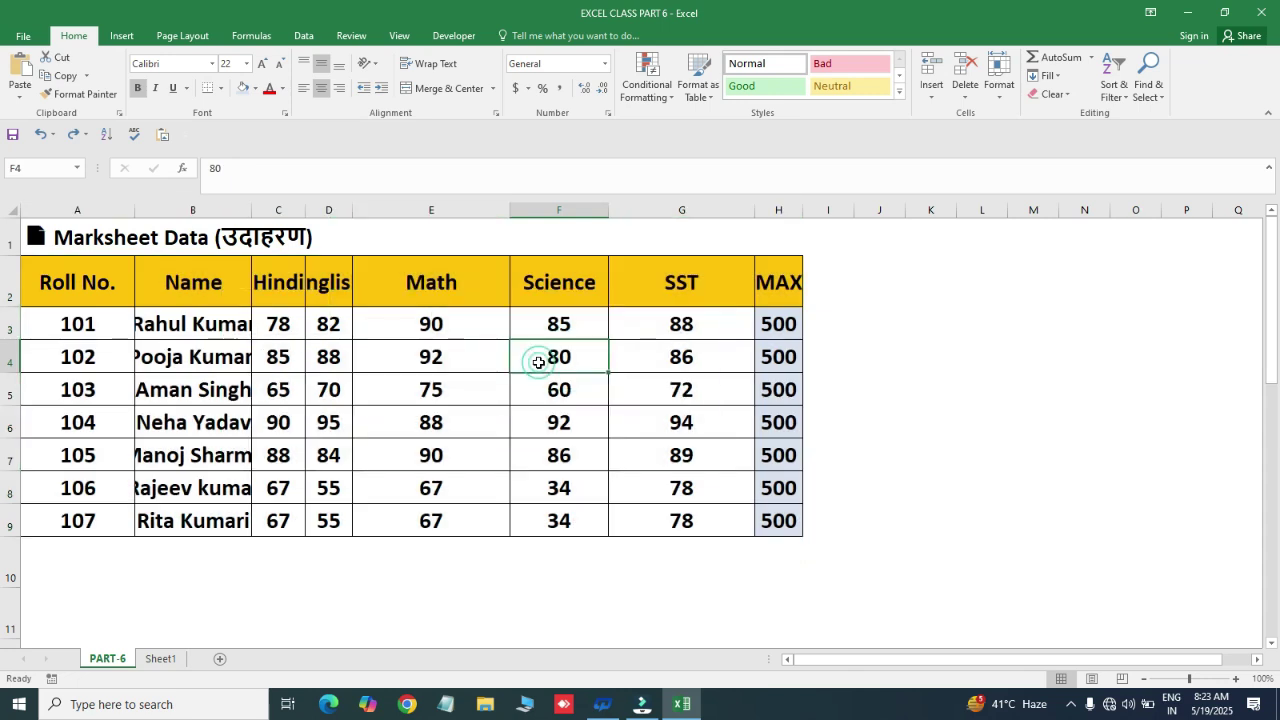
- Narrow columns D, E and F so the English and Science scores show ##
key("ctrl+a")
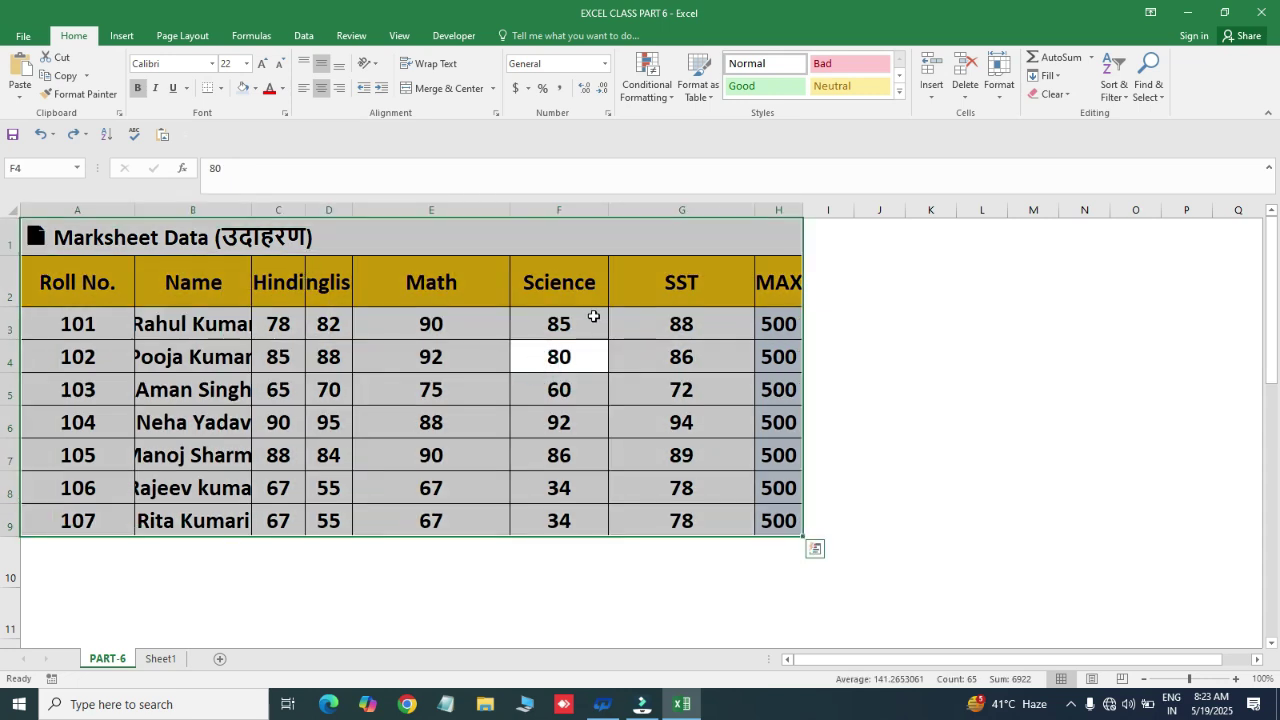
left_click(391, 323)
left_click_drag(353, 213, 335, 213)
left_click_drag(492, 213, 370, 213)
left_click_drag(469, 209, 400, 222)
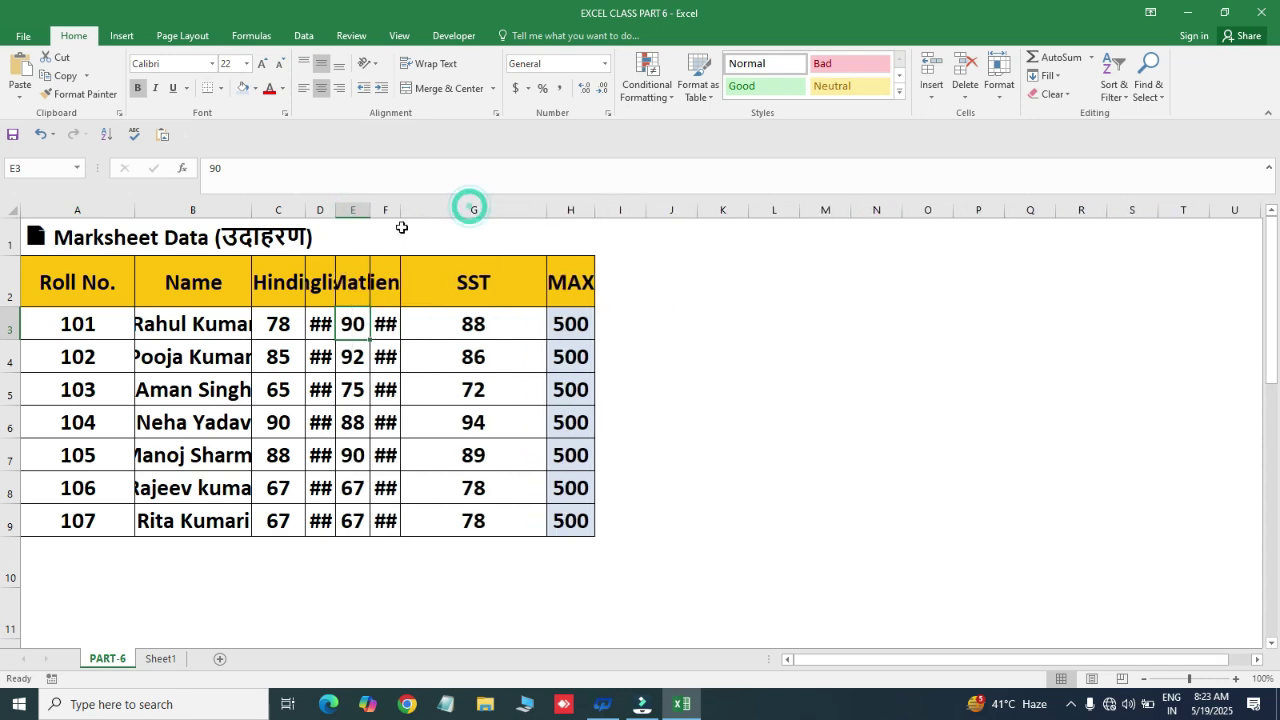
left_click_drag(545, 211, 443, 227)
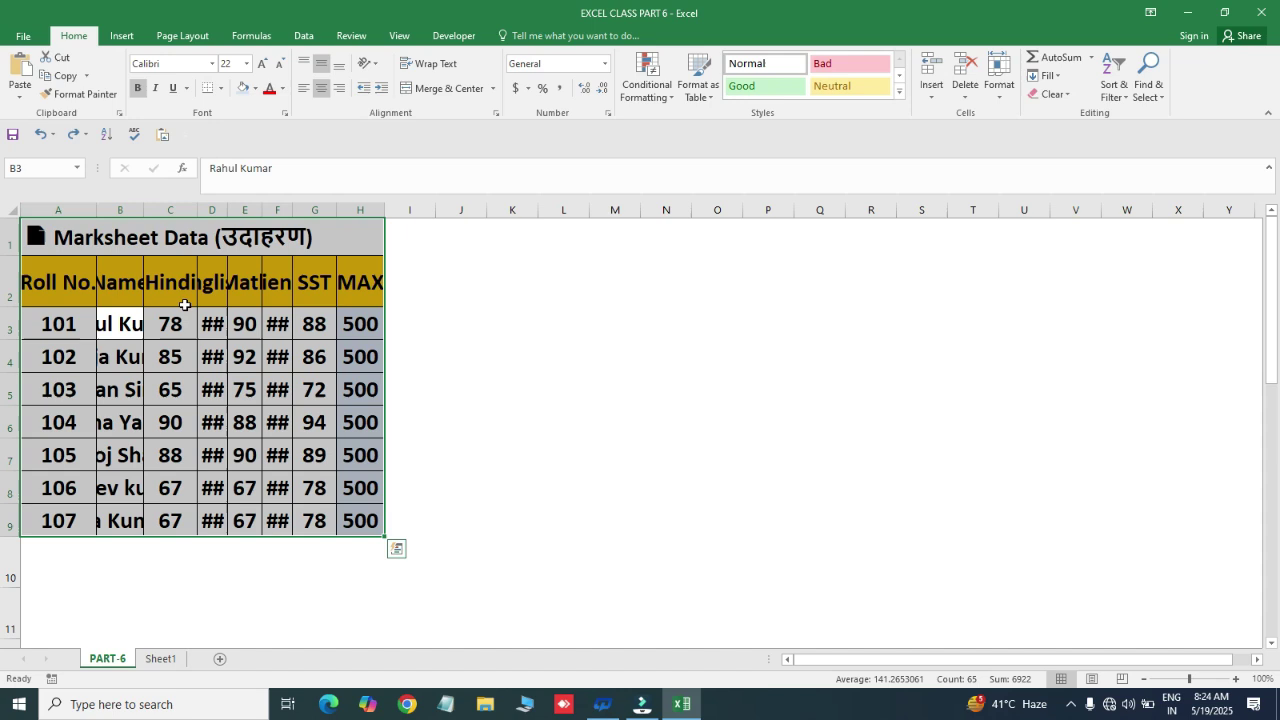
- Select A1:H9 and autofit all columns with Alt+O, A, then undo the autofit
left_click(140, 387)
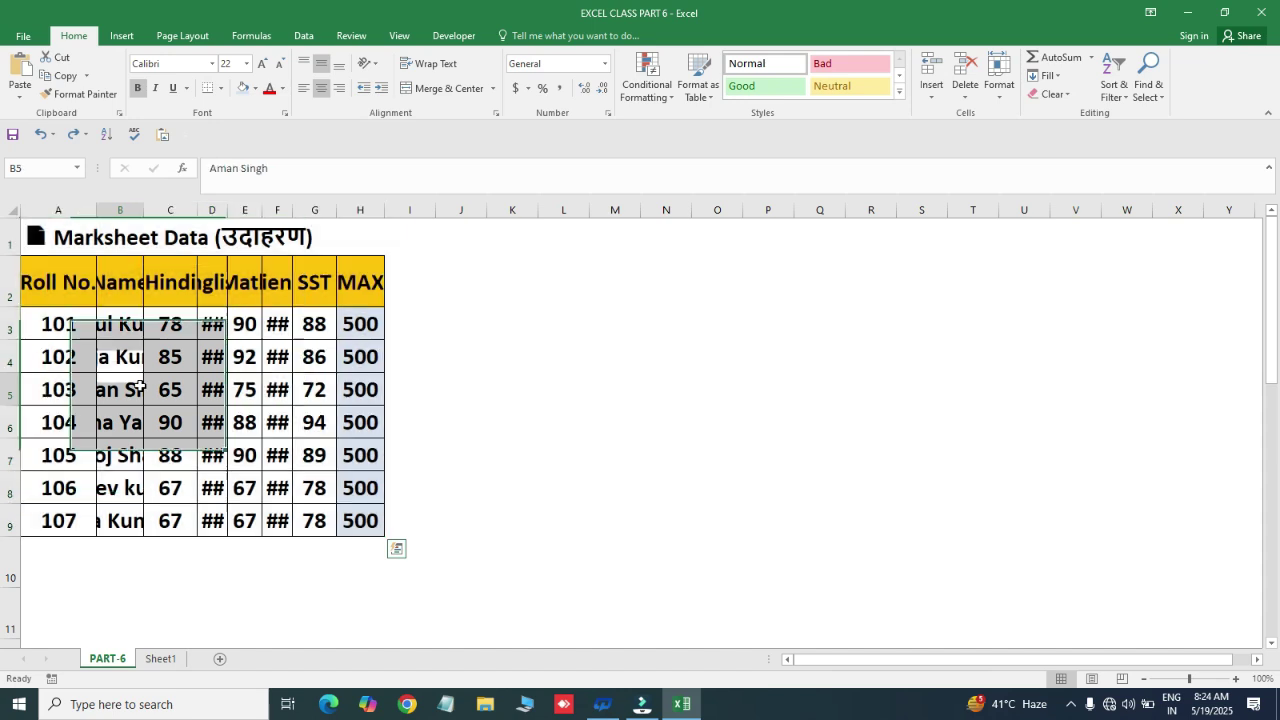
key("ctrl+a")
key("alt+o")
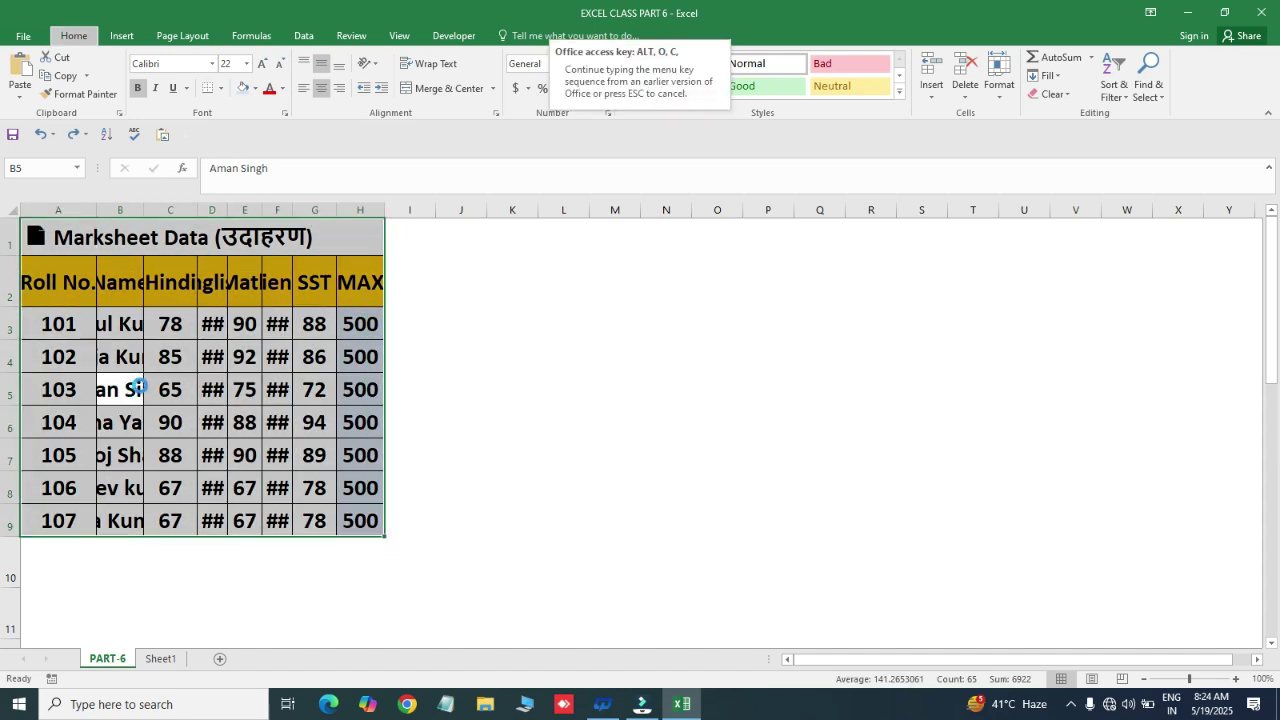
key("a")
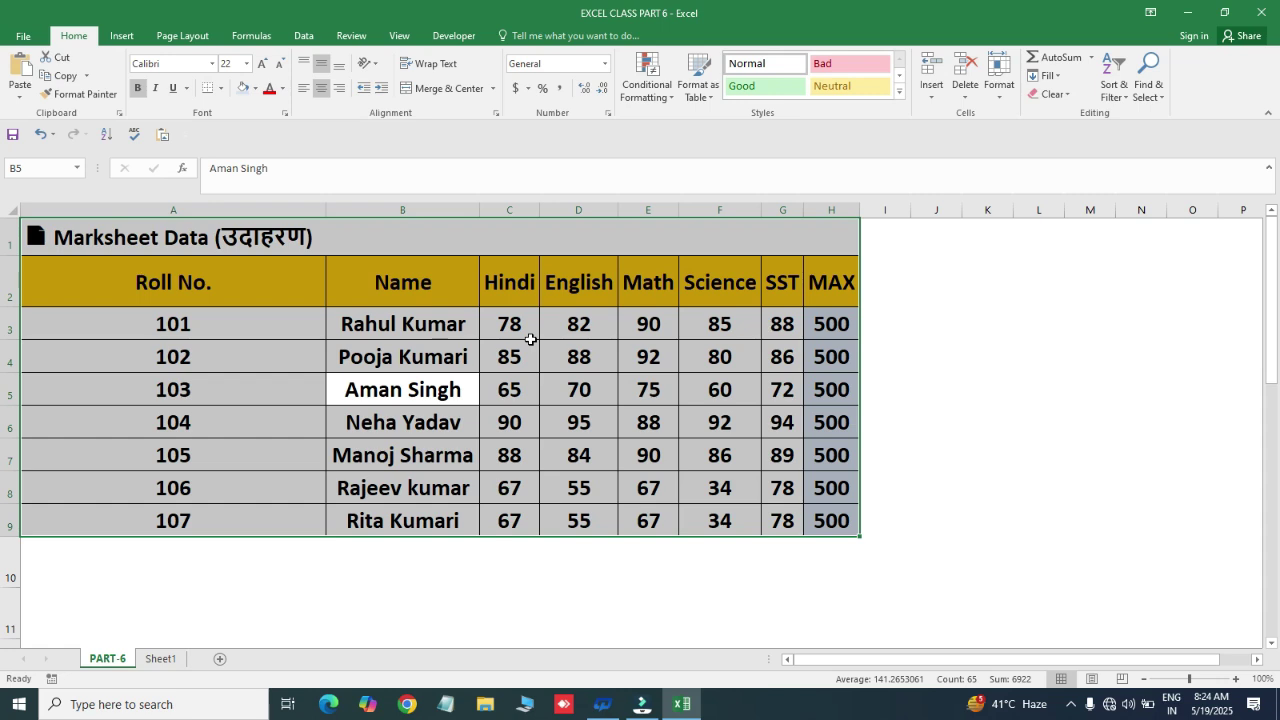
key("ctrl+q")
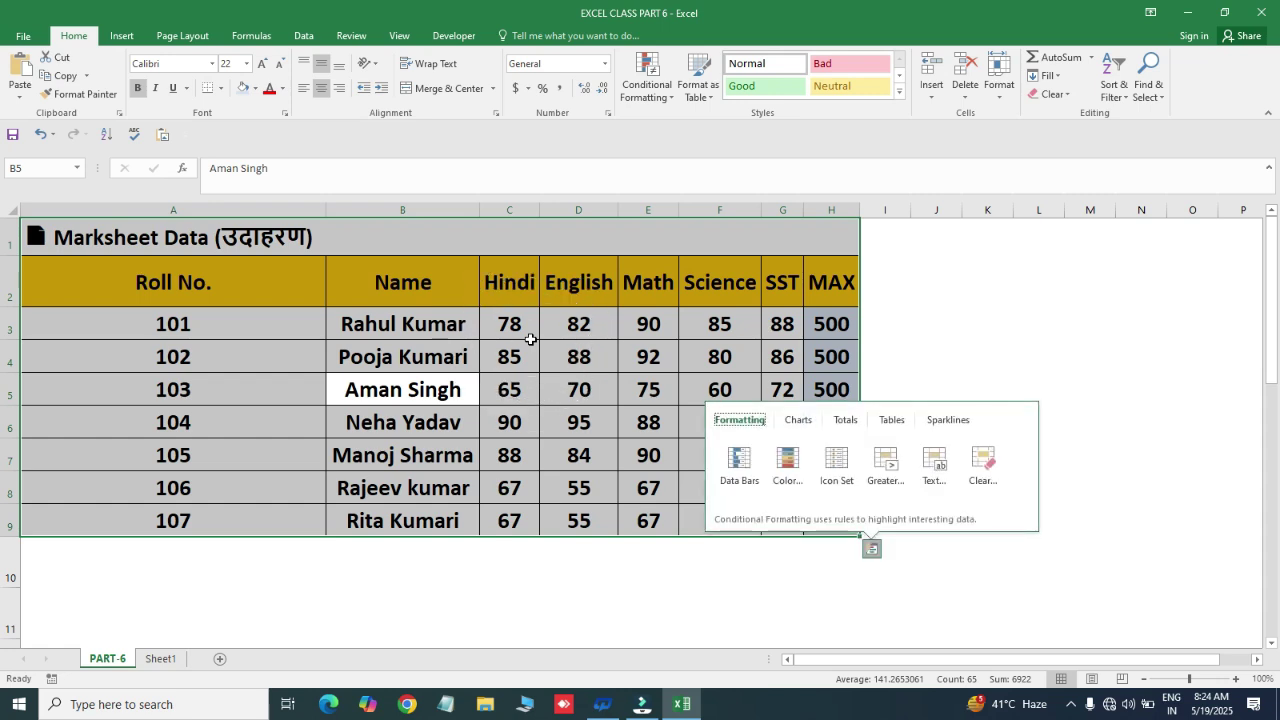
left_click(528, 336)
type("zz")
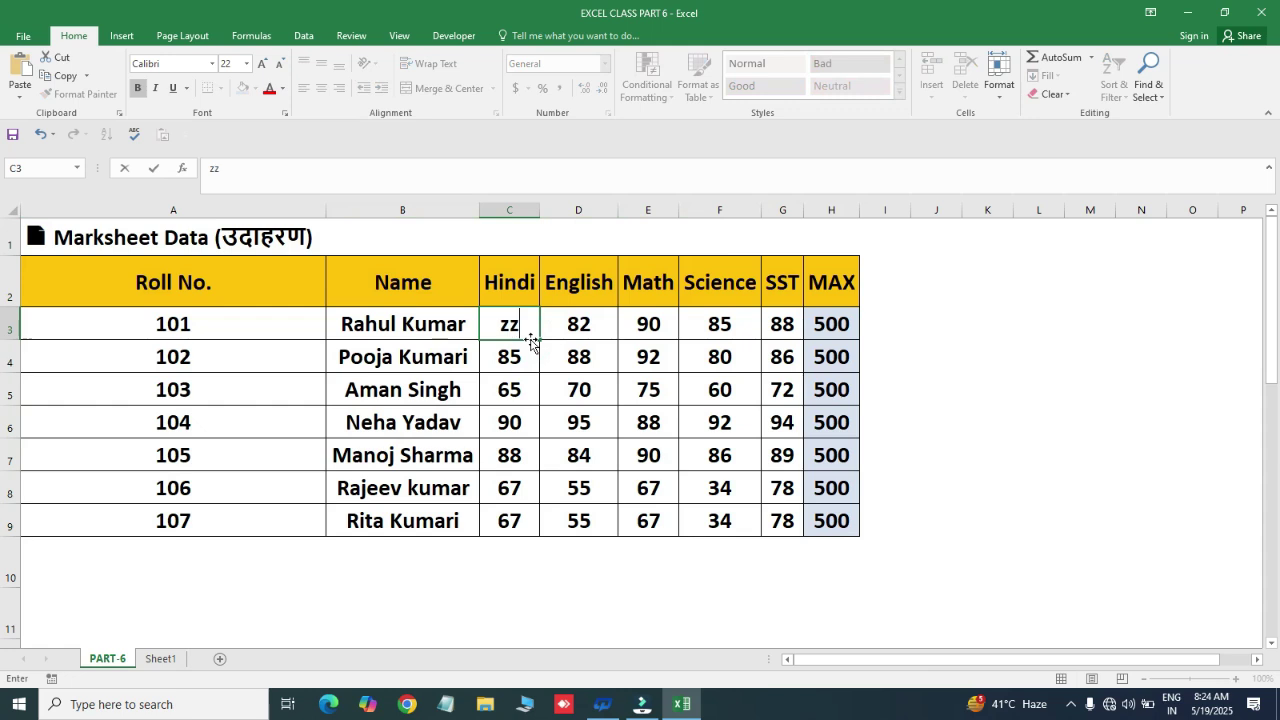
key("Escape")
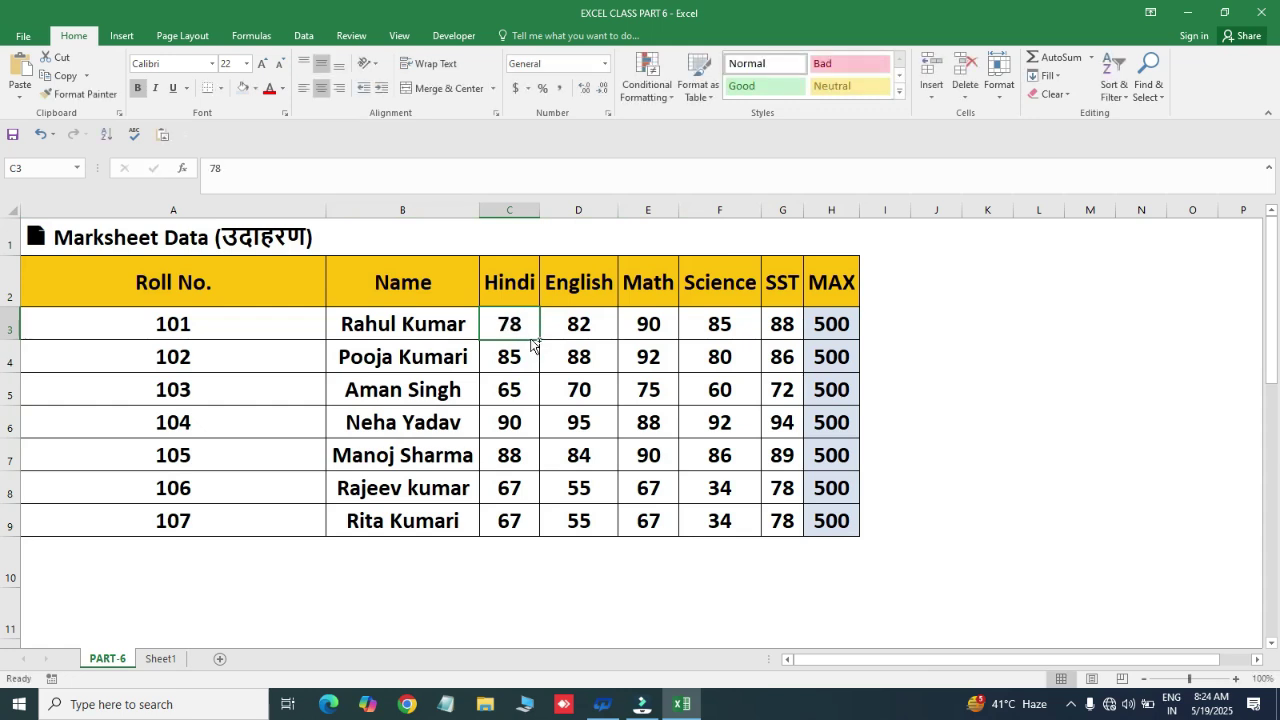
key("ctrl+z")
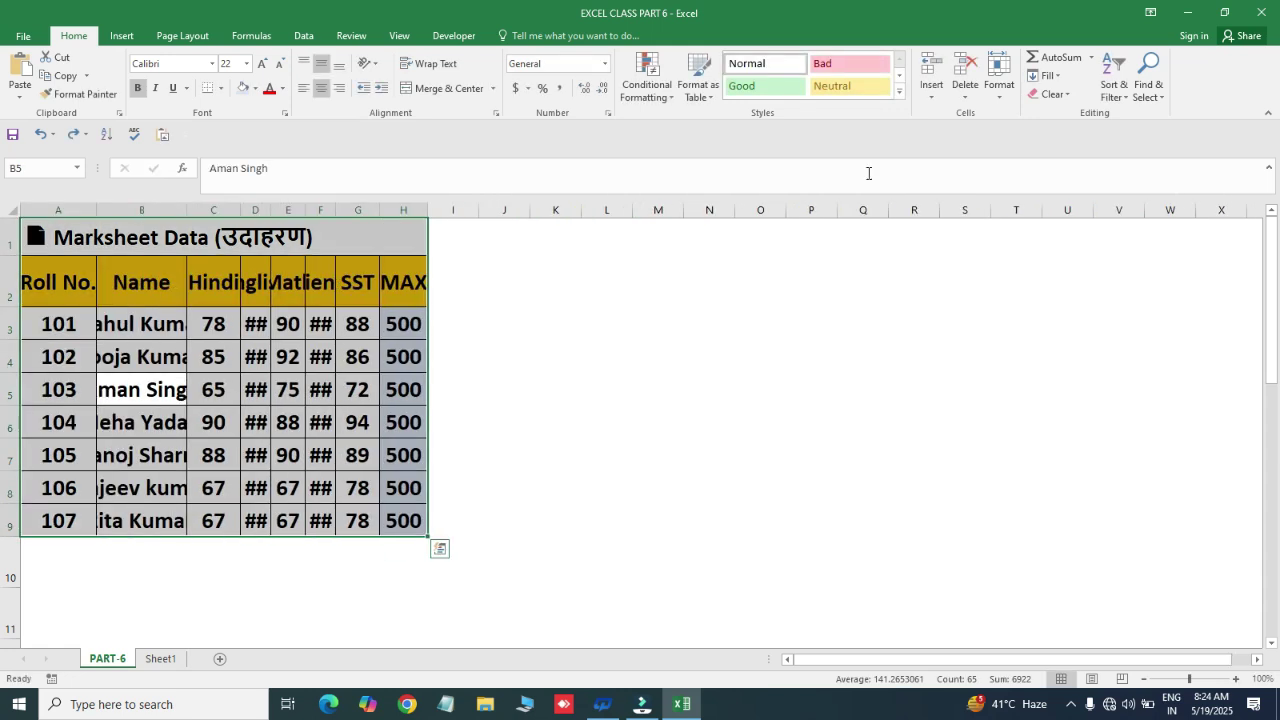
- Apply AutoFit Column Width to the selected columns A–H from the Format menu
left_click(1000, 90)
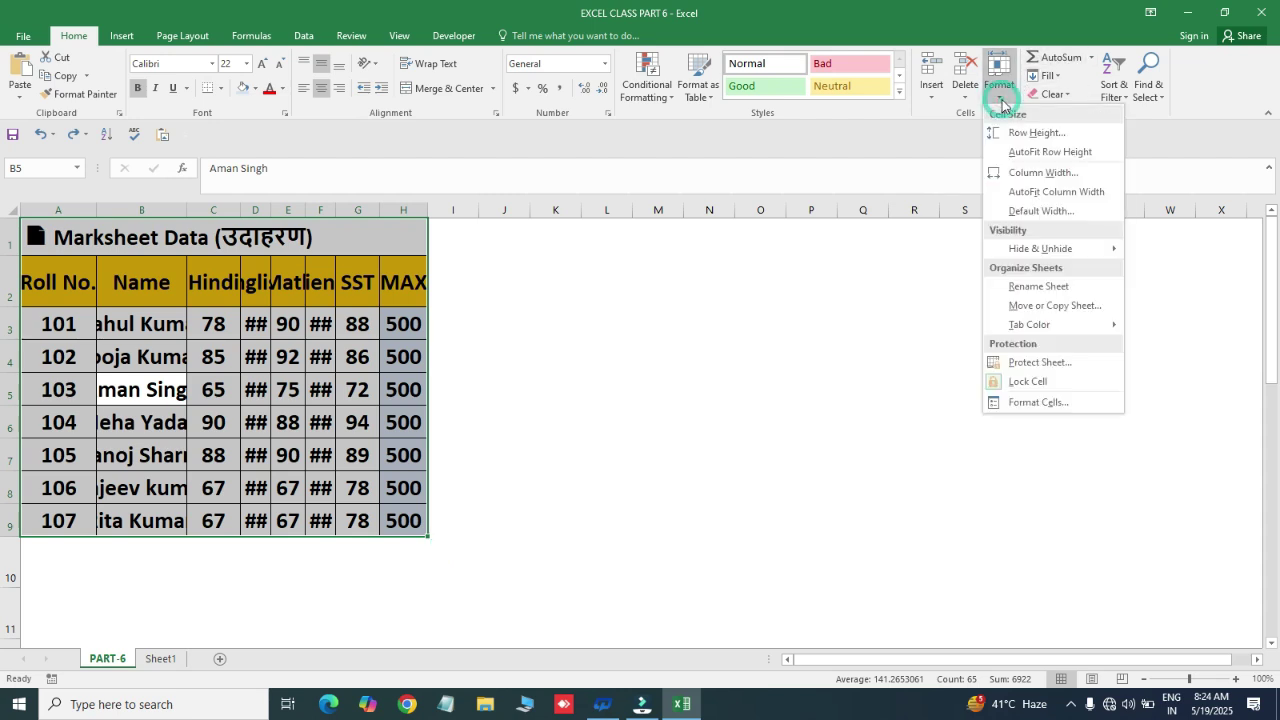
left_click(1036, 192)
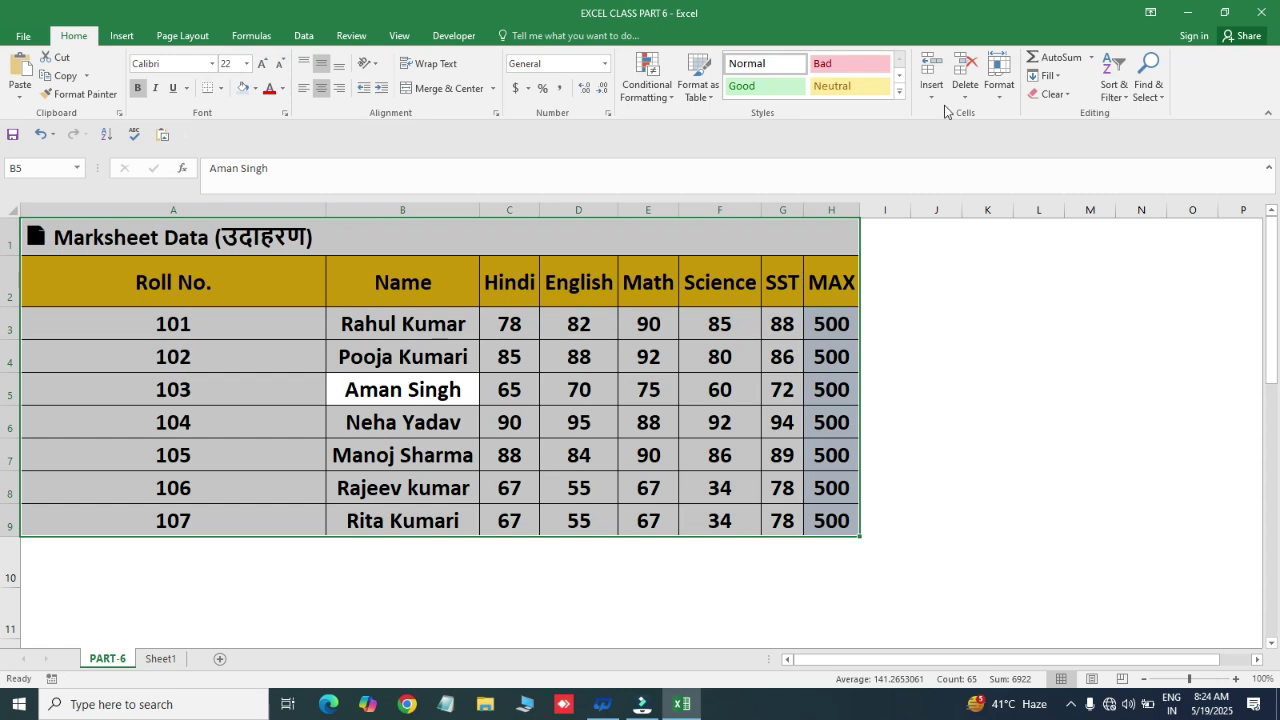
left_click(1000, 90)
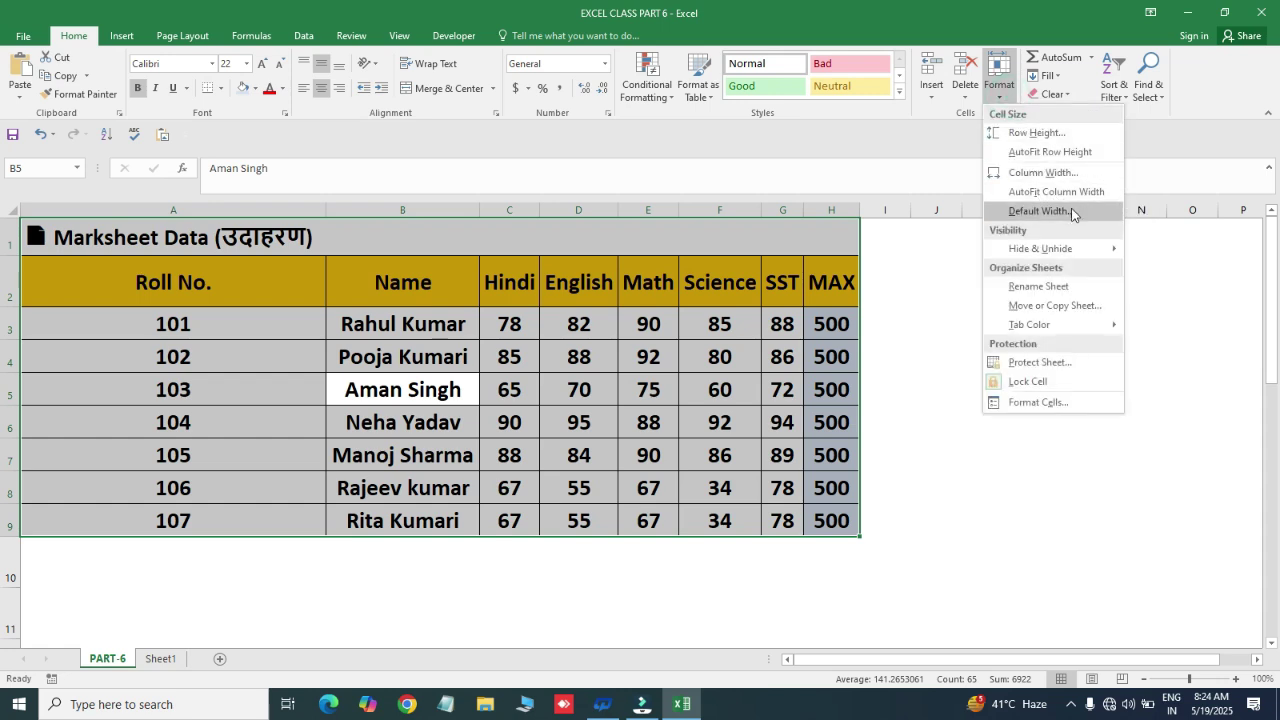
- Undo the autofit and confirm the standard column width of 8.43 twice
key("Escape")
key("ctrl+z")
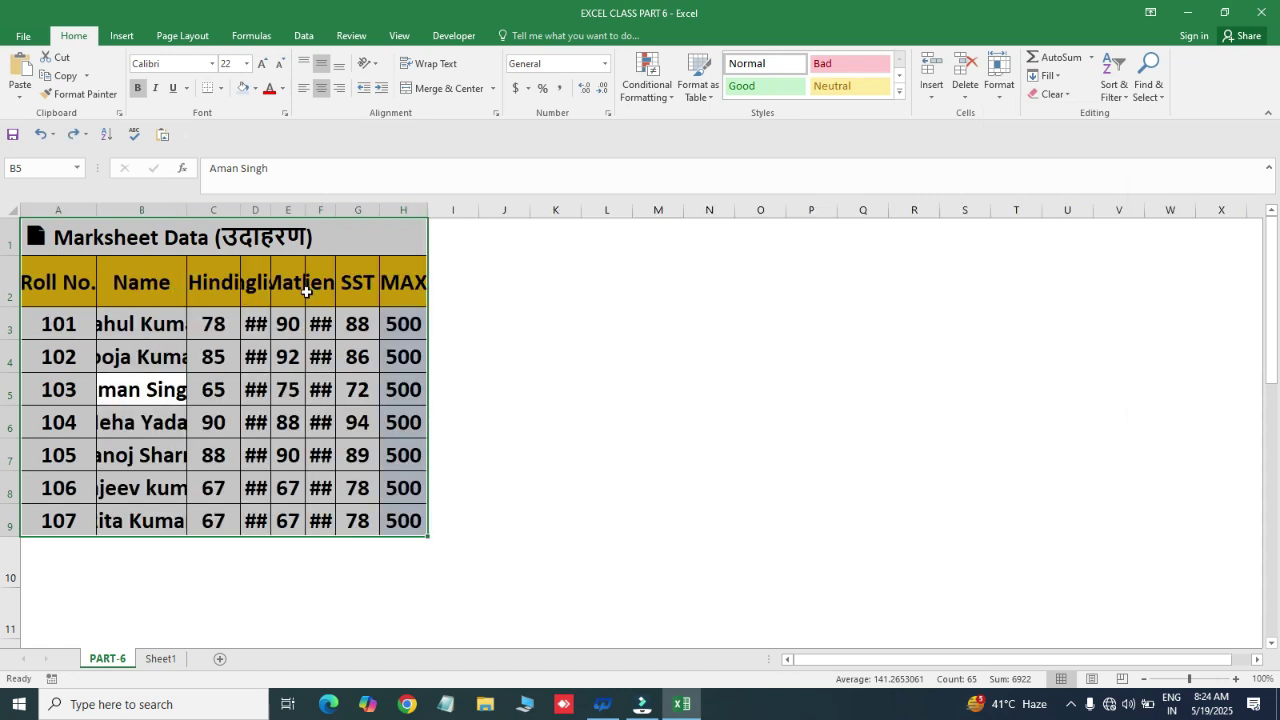
left_click(1002, 92)
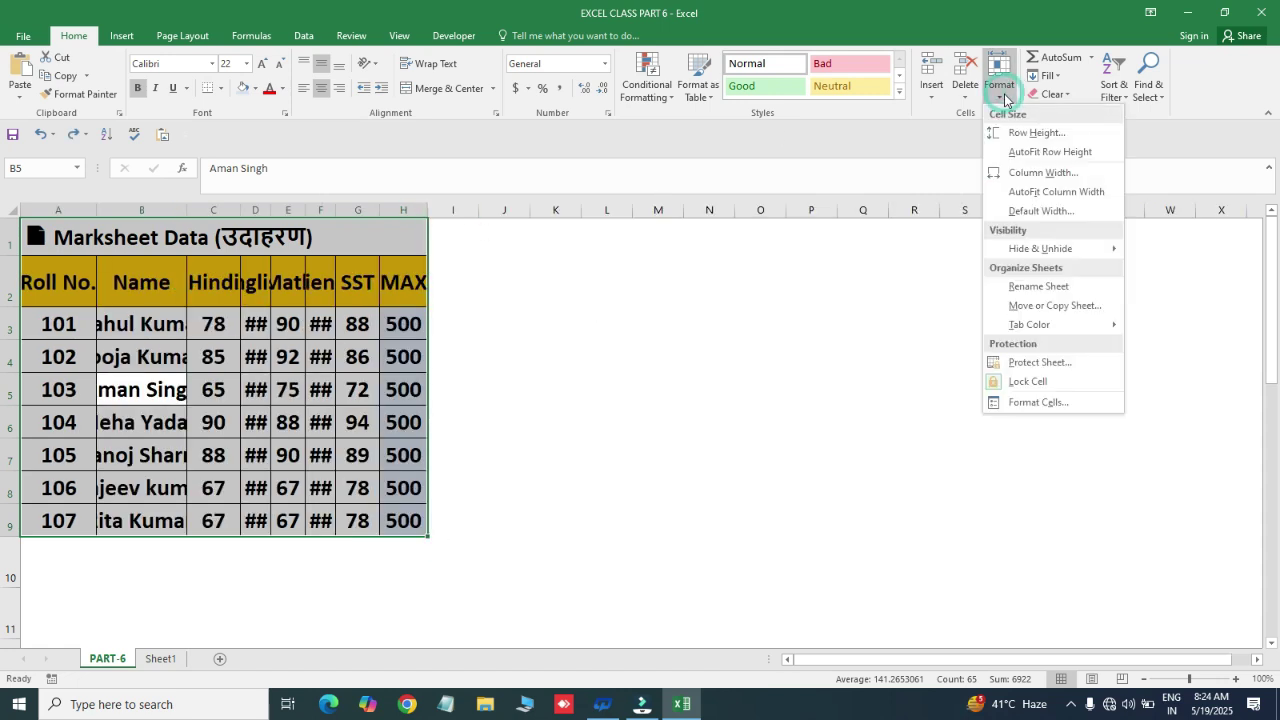
left_click(1041, 211)
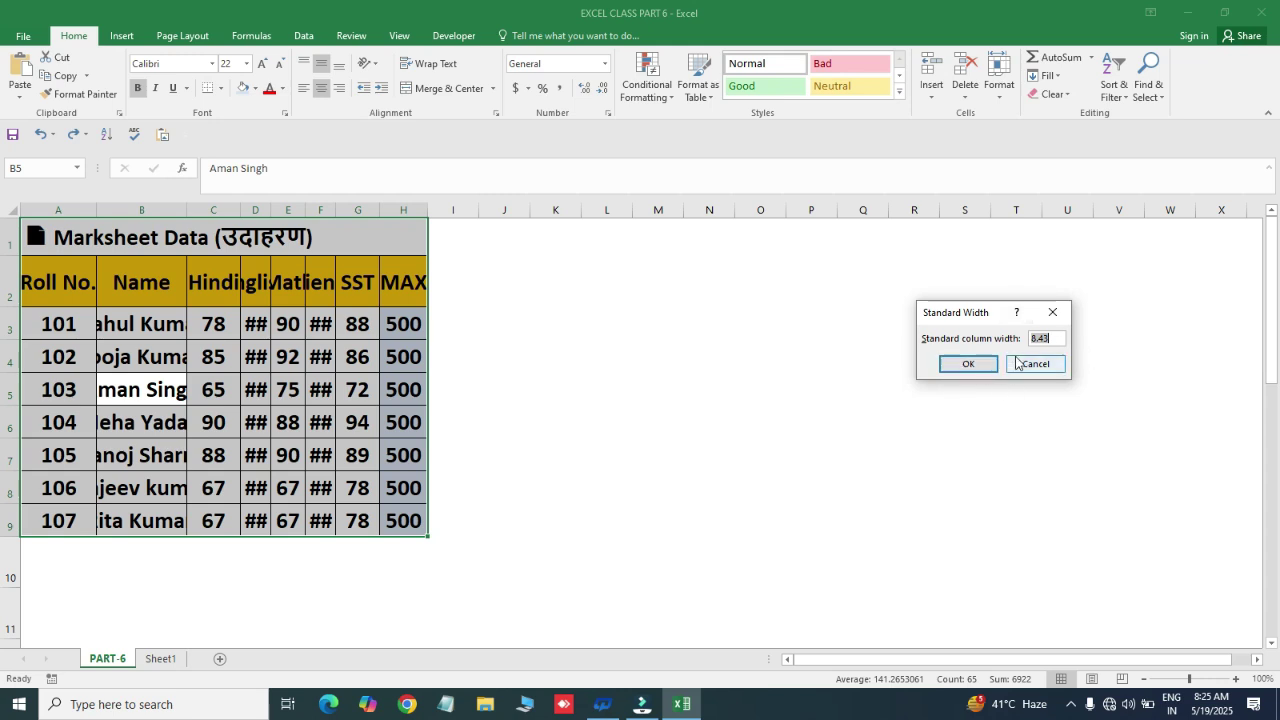
left_click(980, 364)
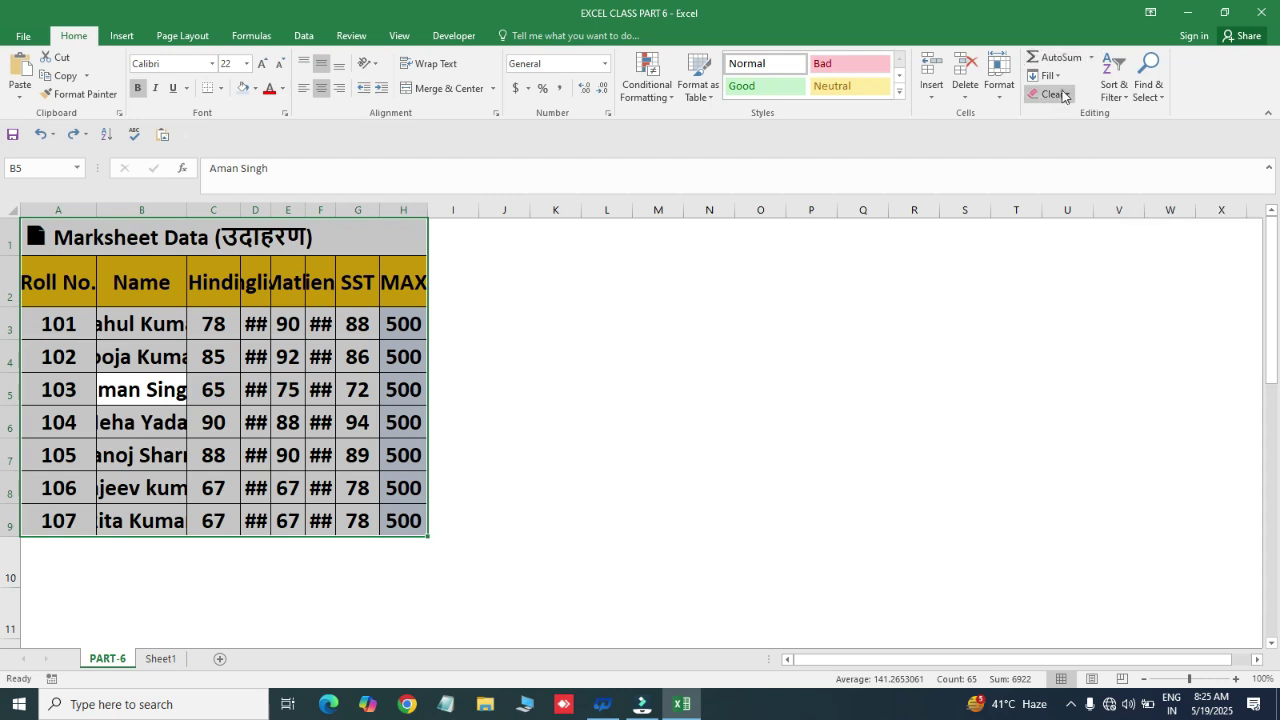
left_click(998, 100)
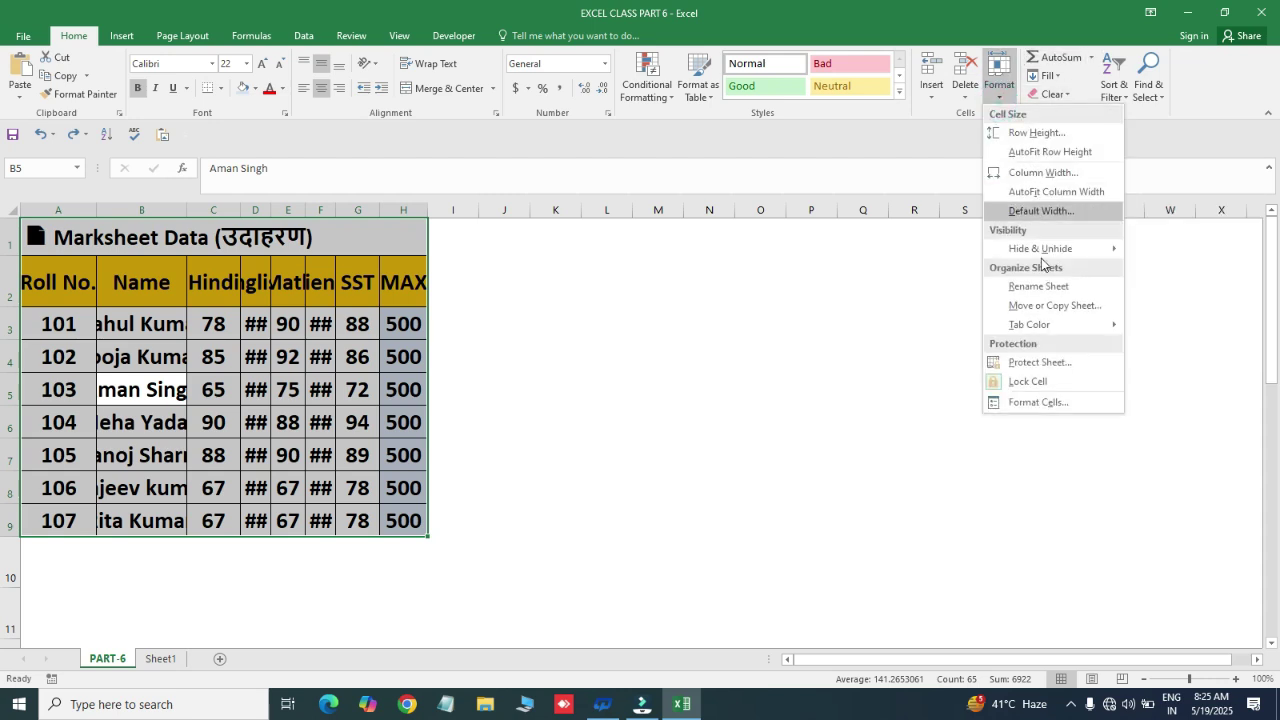
left_click(1038, 212)
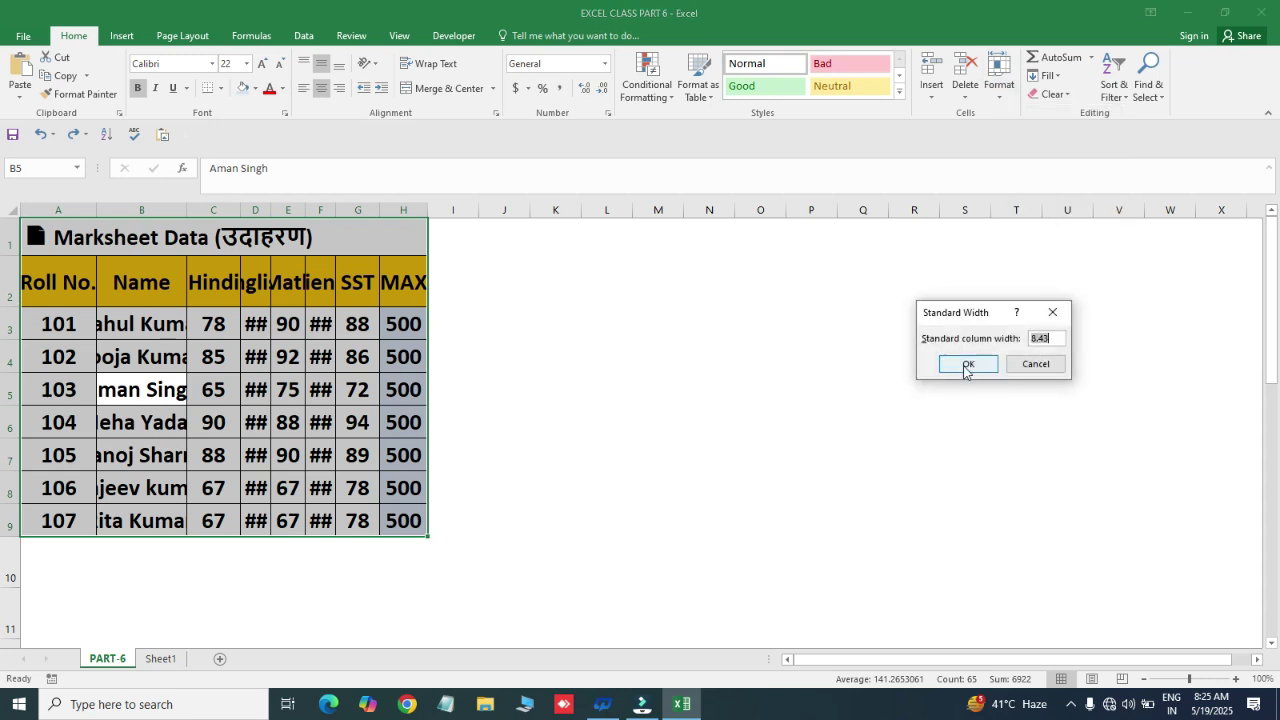
left_click(970, 363)
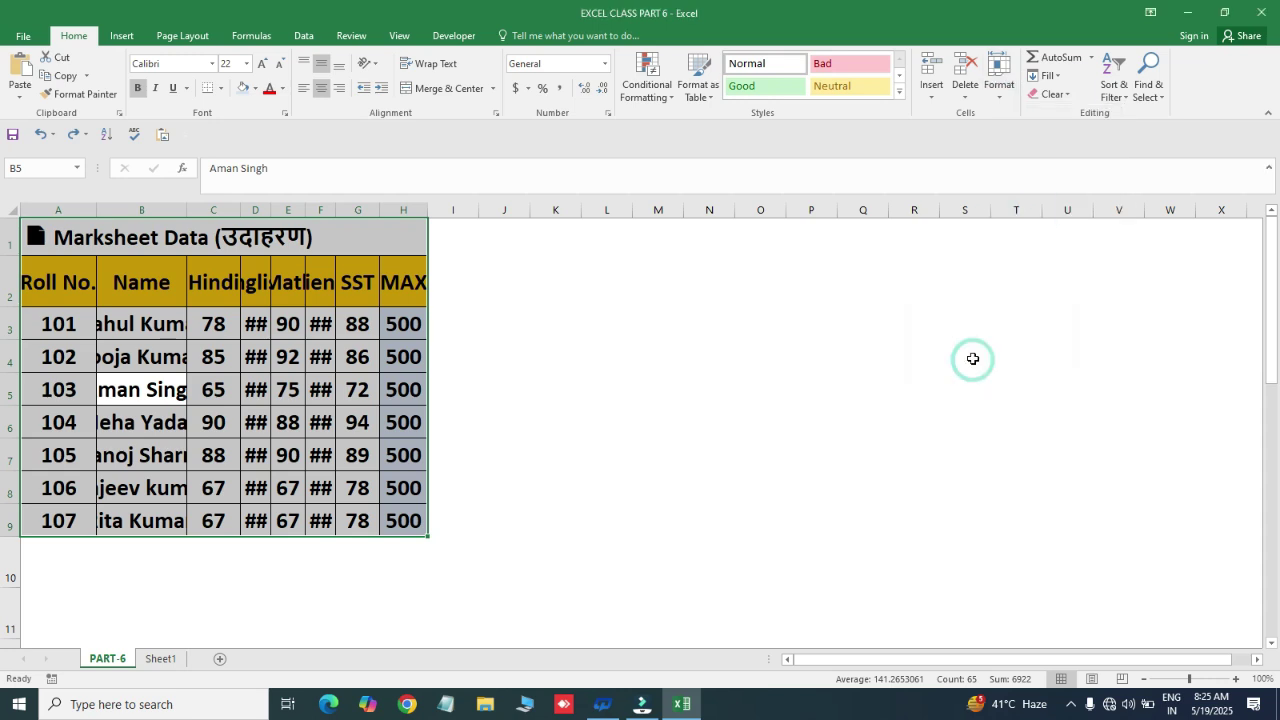
- Switch to Sheet1, click several cells along row 1, and close the hide options
left_click(162, 660)
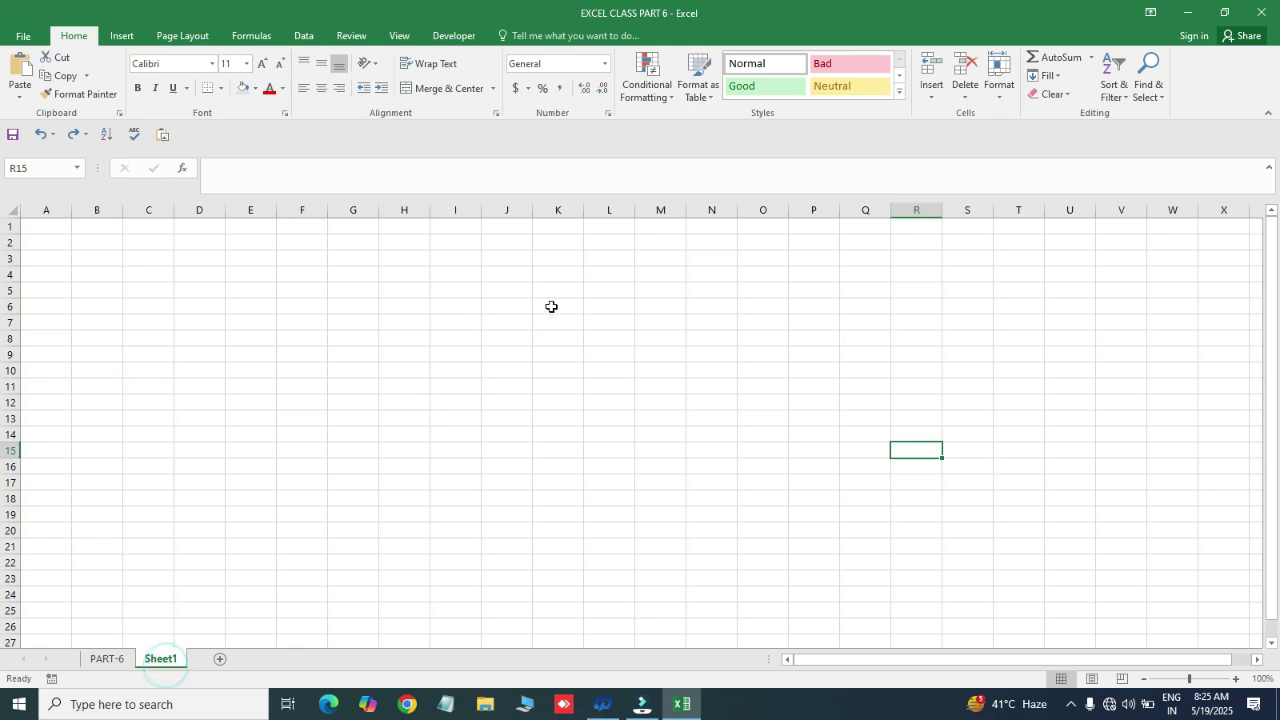
left_click(557, 223)
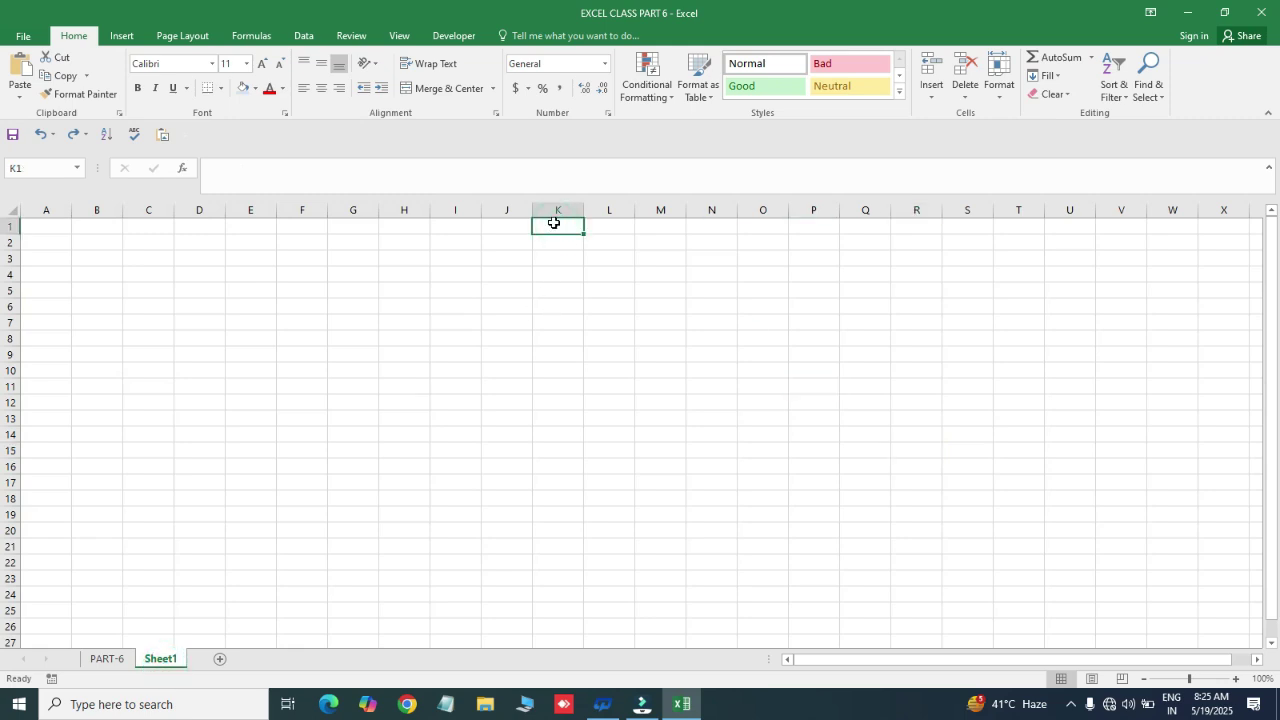
left_click(476, 226)
left_click(723, 222)
left_click(846, 231)
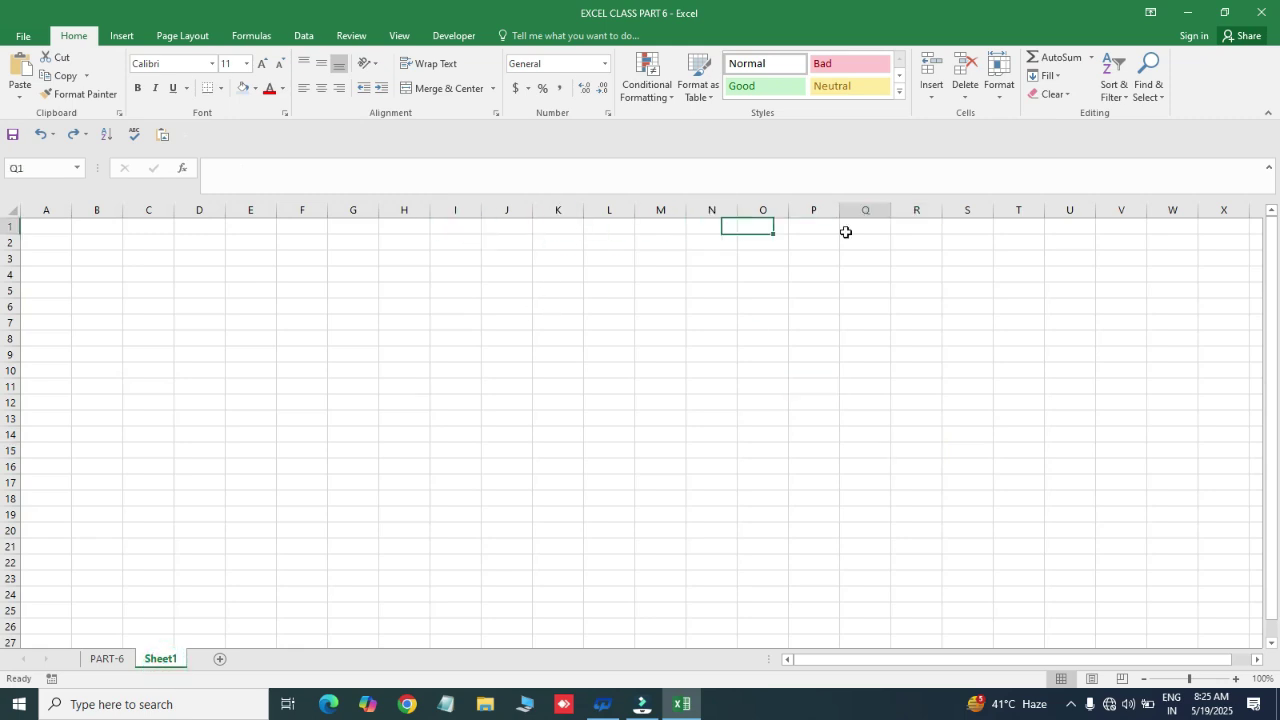
left_click(375, 236)
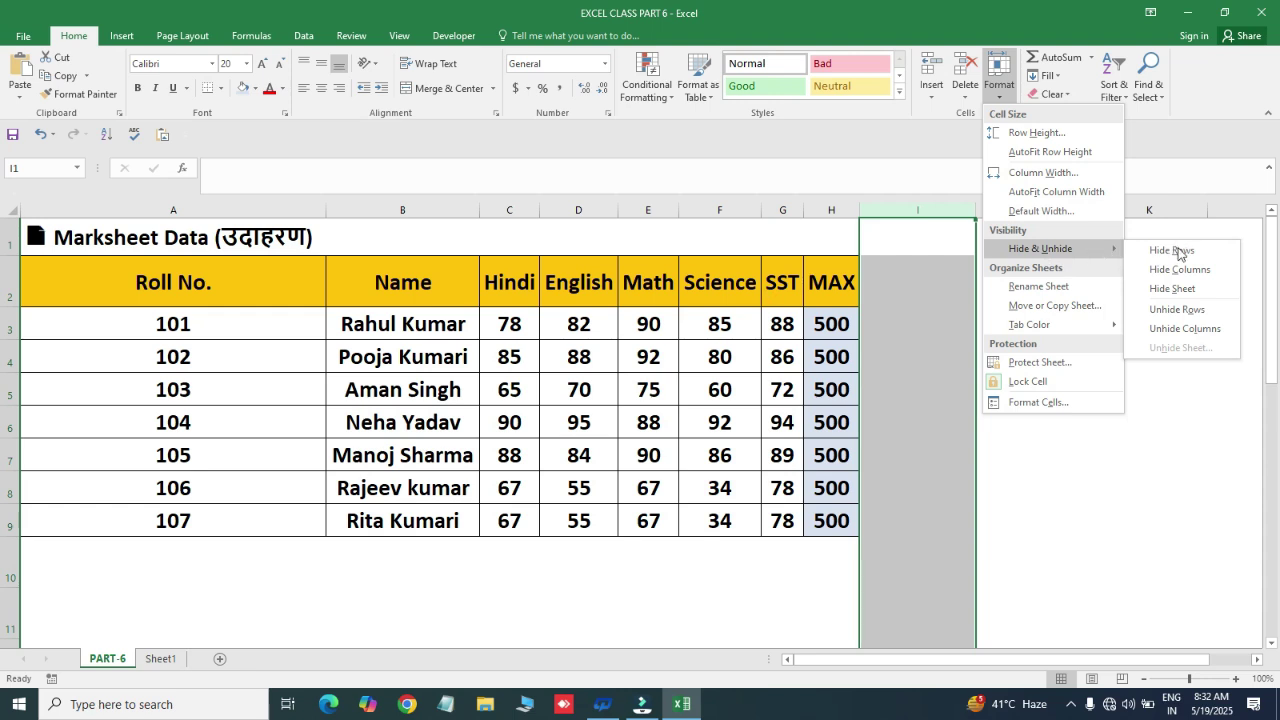
left_click(530, 330)
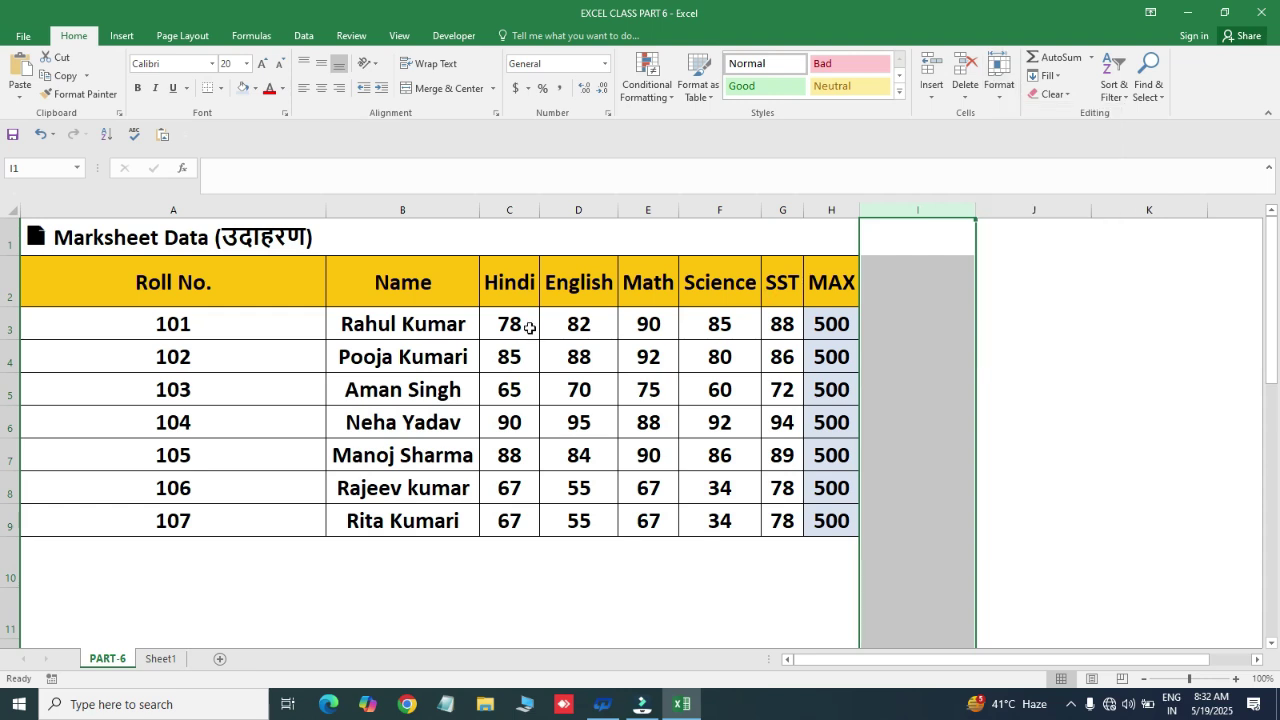
- Select rows 3–5 and hide them via Format > Hide & Unhide > Hide Rows
left_click(24, 352)
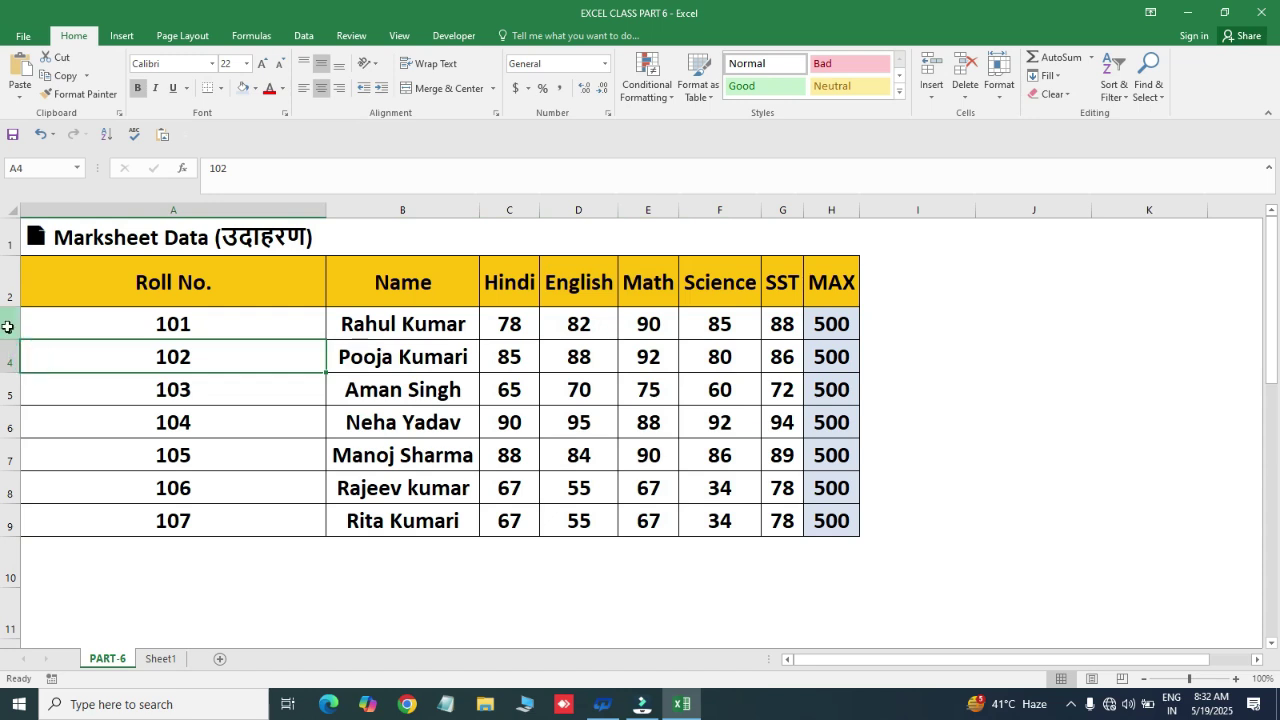
left_click_drag(12, 323, 28, 386)
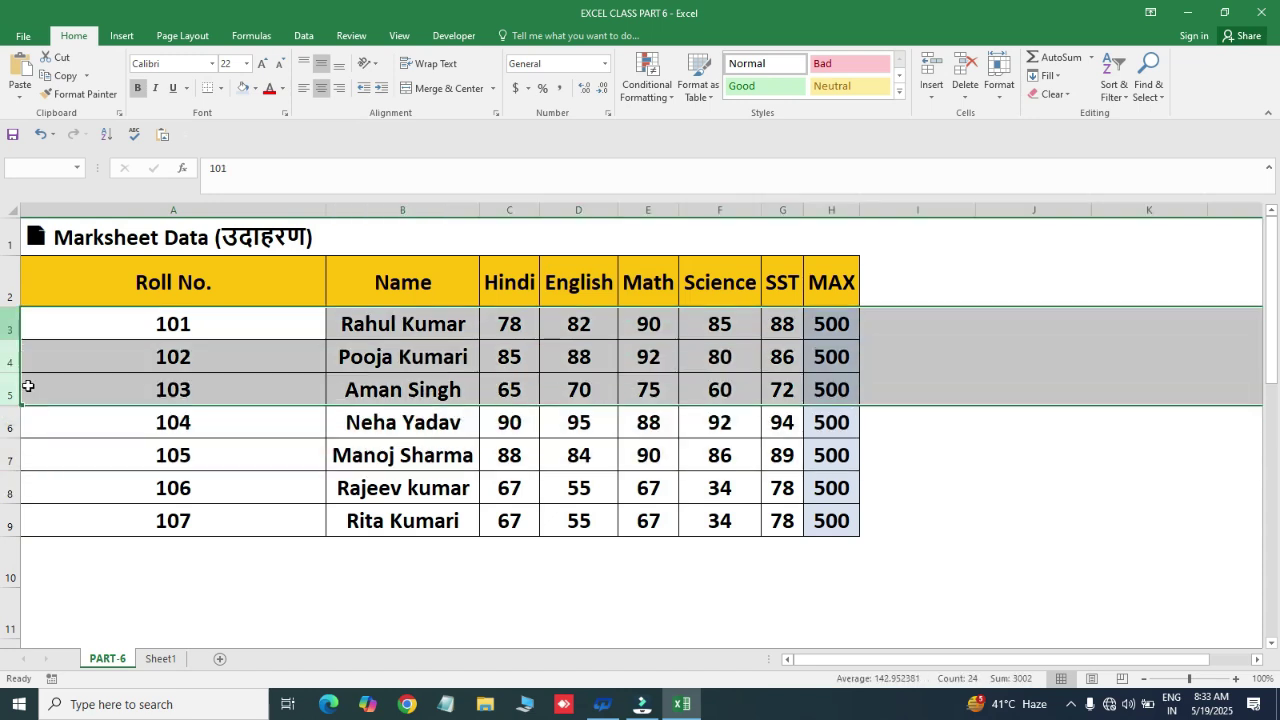
left_click_drag(8, 327, 7, 397)
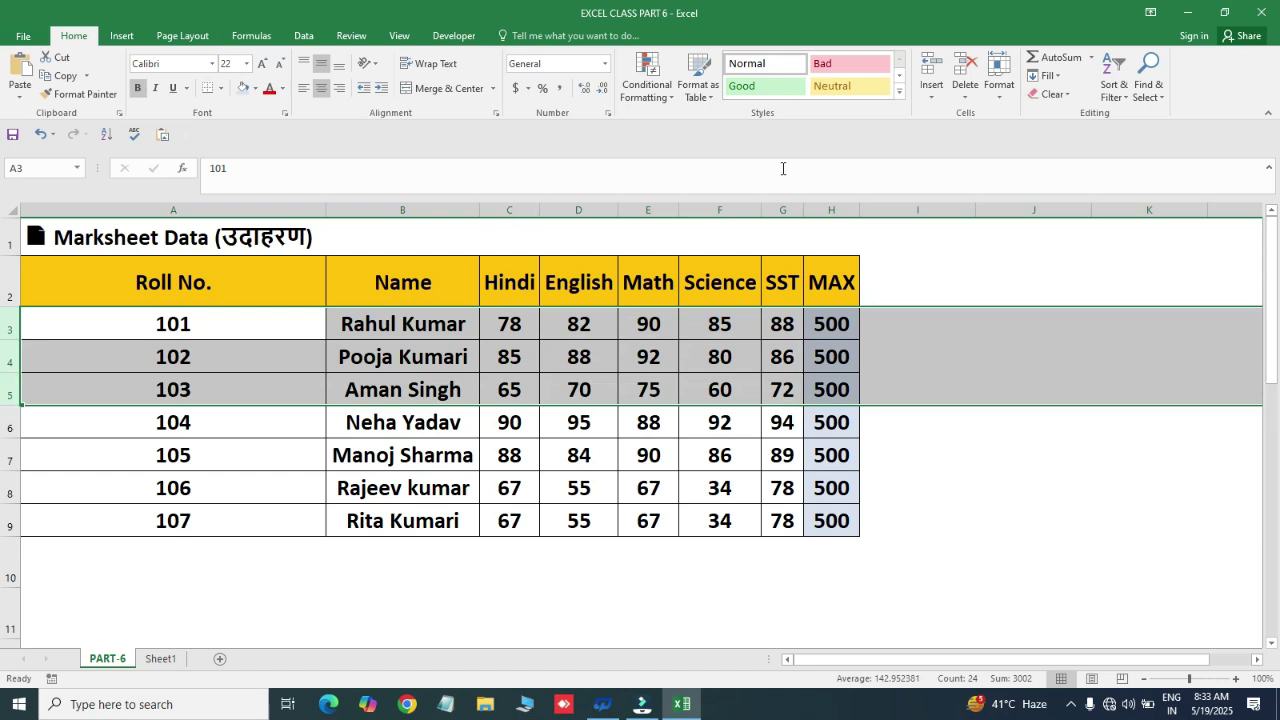
left_click(999, 75)
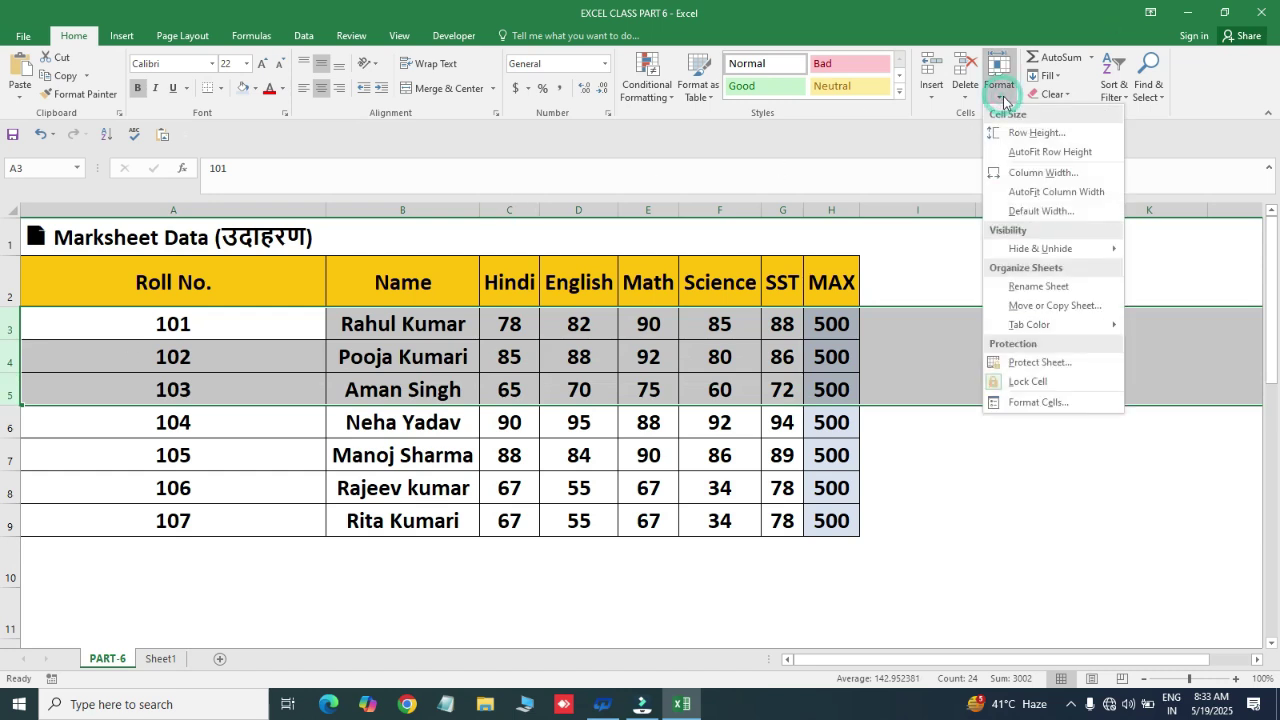
mouse_move(1035, 253)
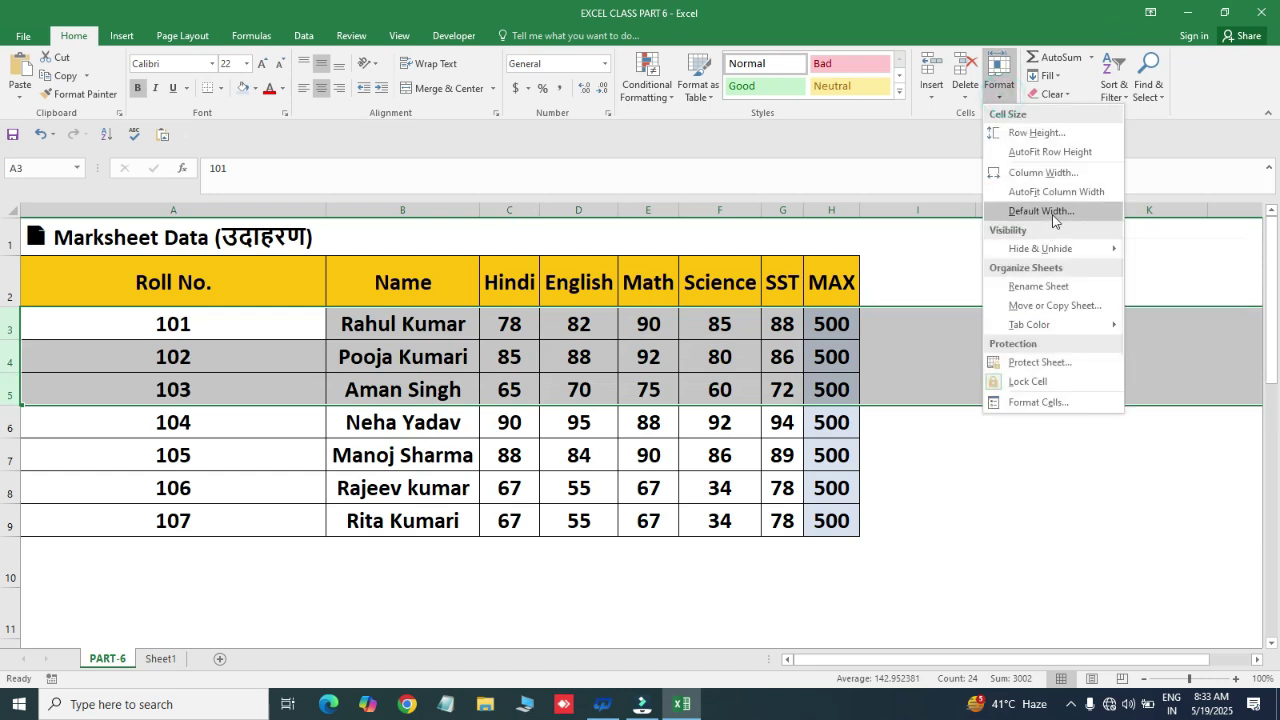
left_click(1085, 252)
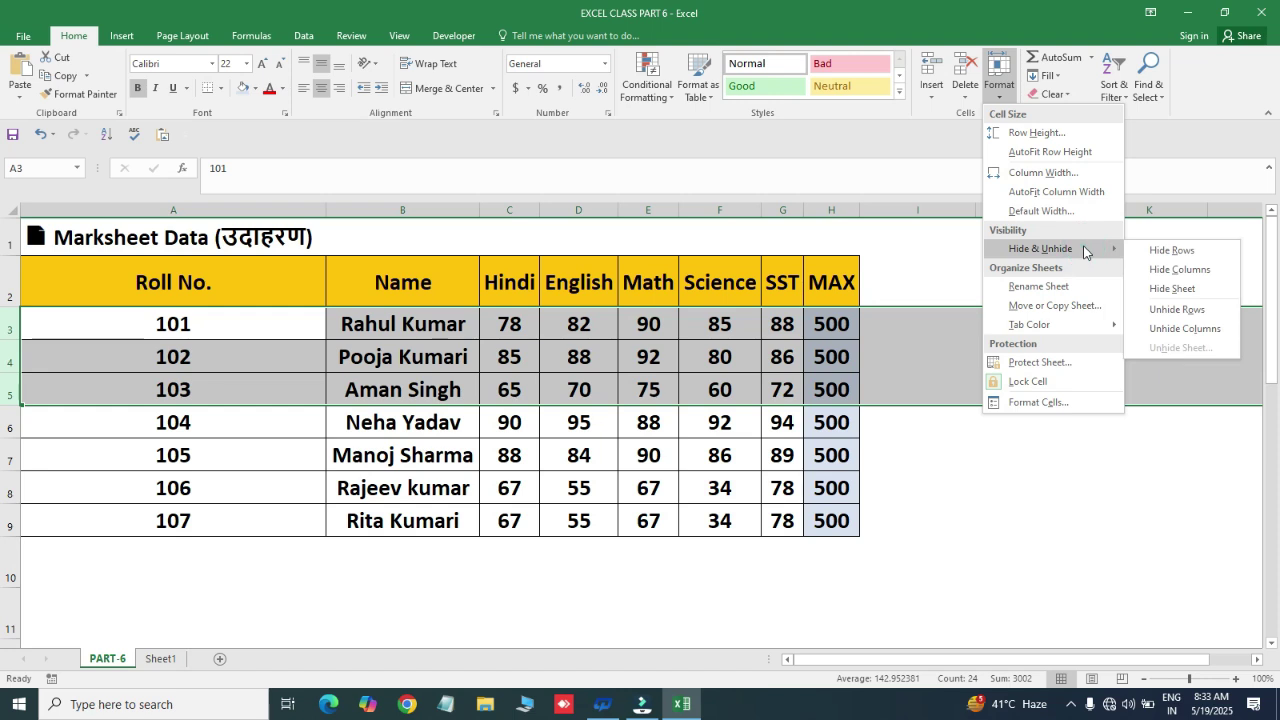
left_click(1170, 250)
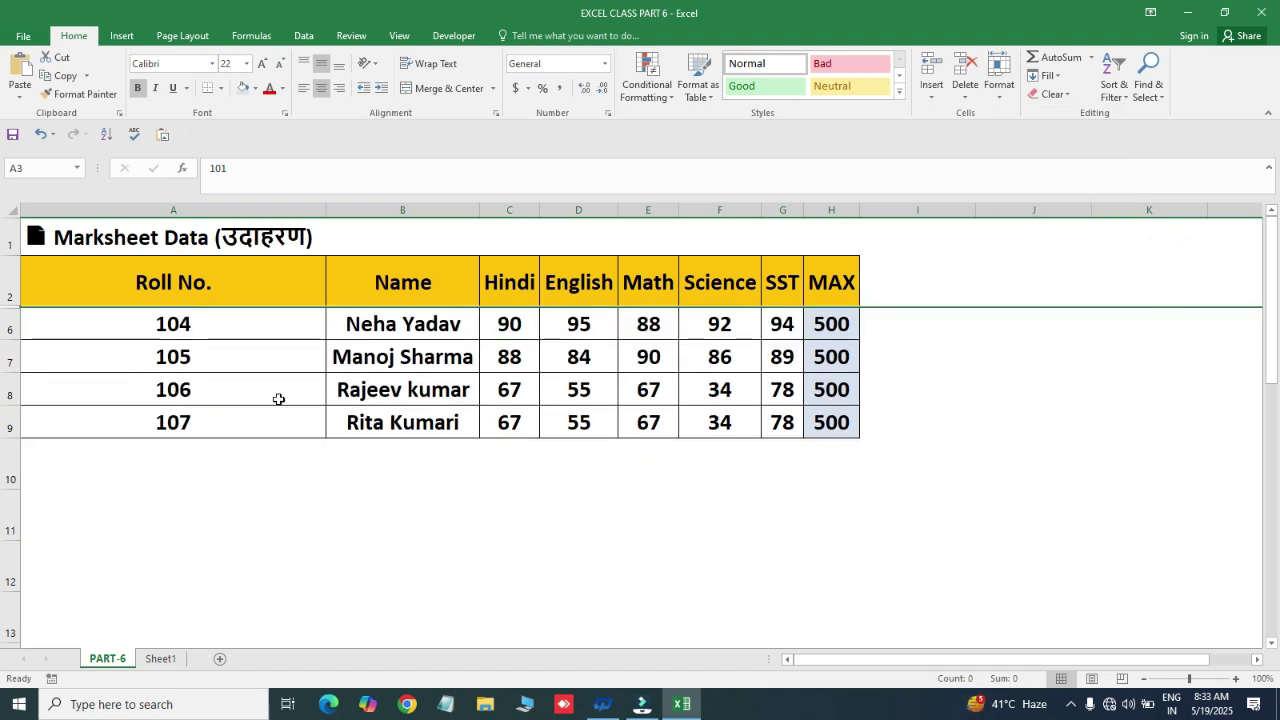
- Select rows 2 to 6 and unhide rows 3–5 so roll numbers 101–103 reappear
left_click(435, 370)
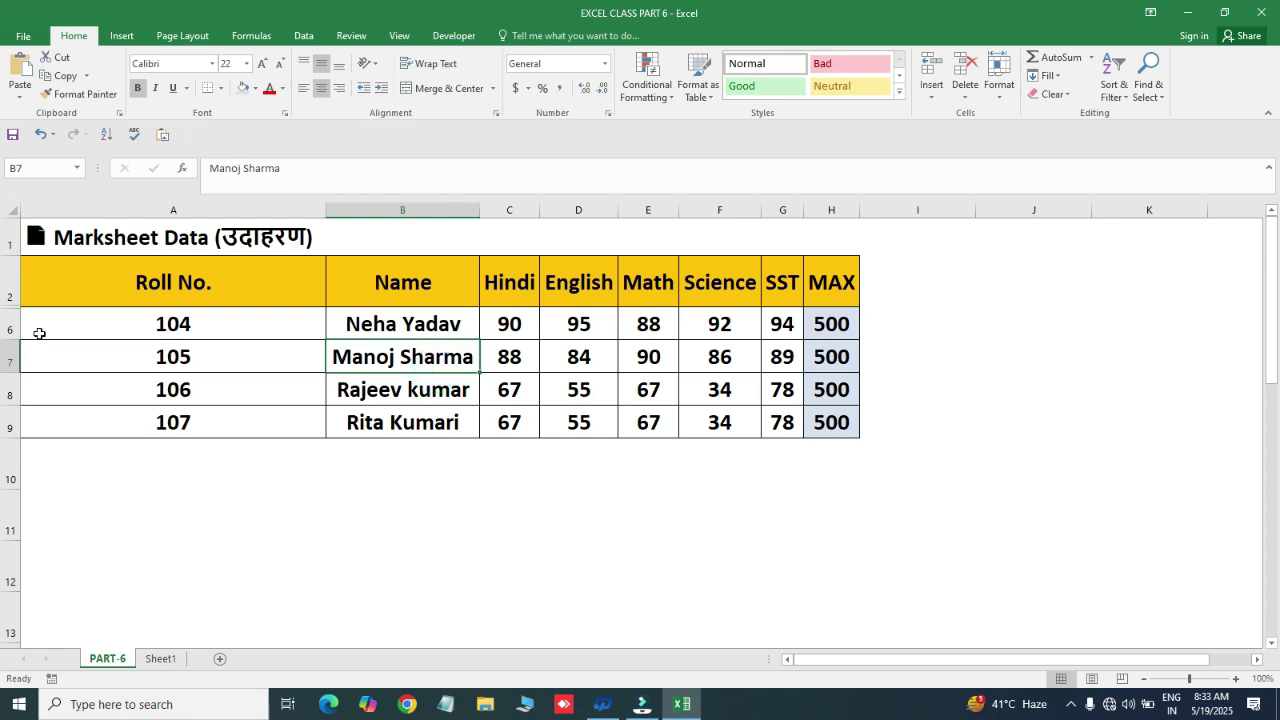
left_click(10, 283)
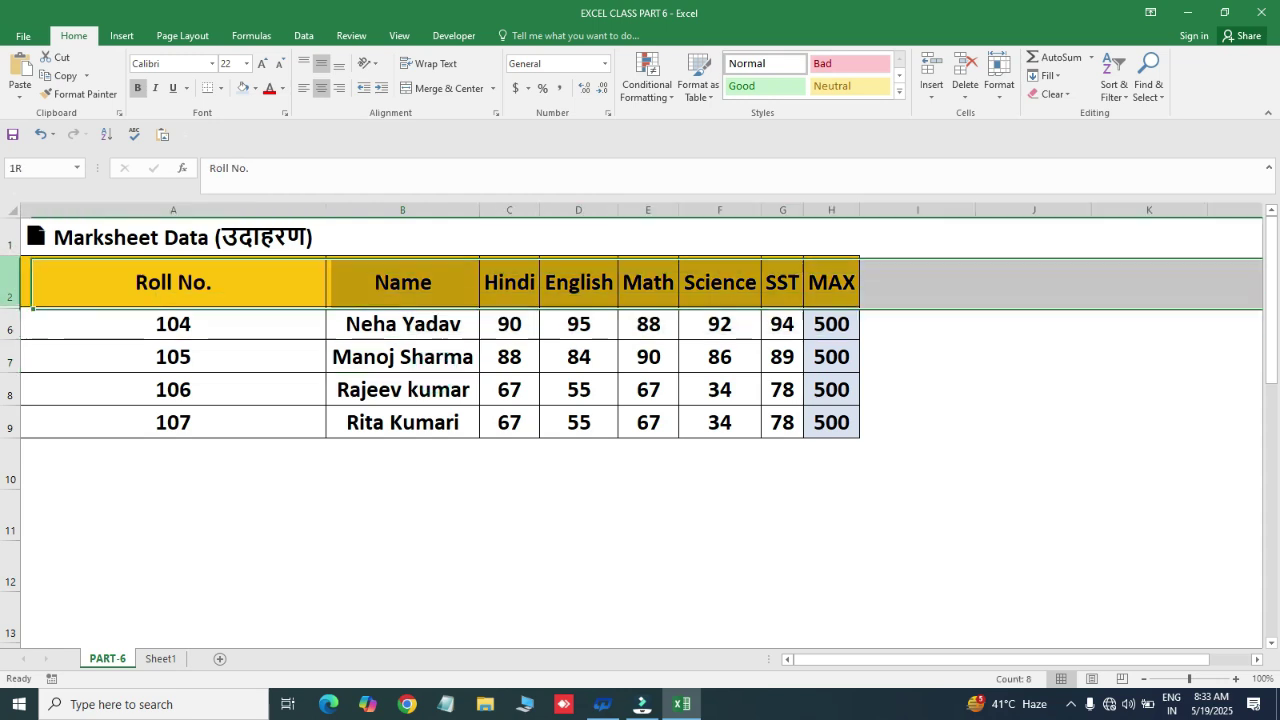
left_click(11, 323)
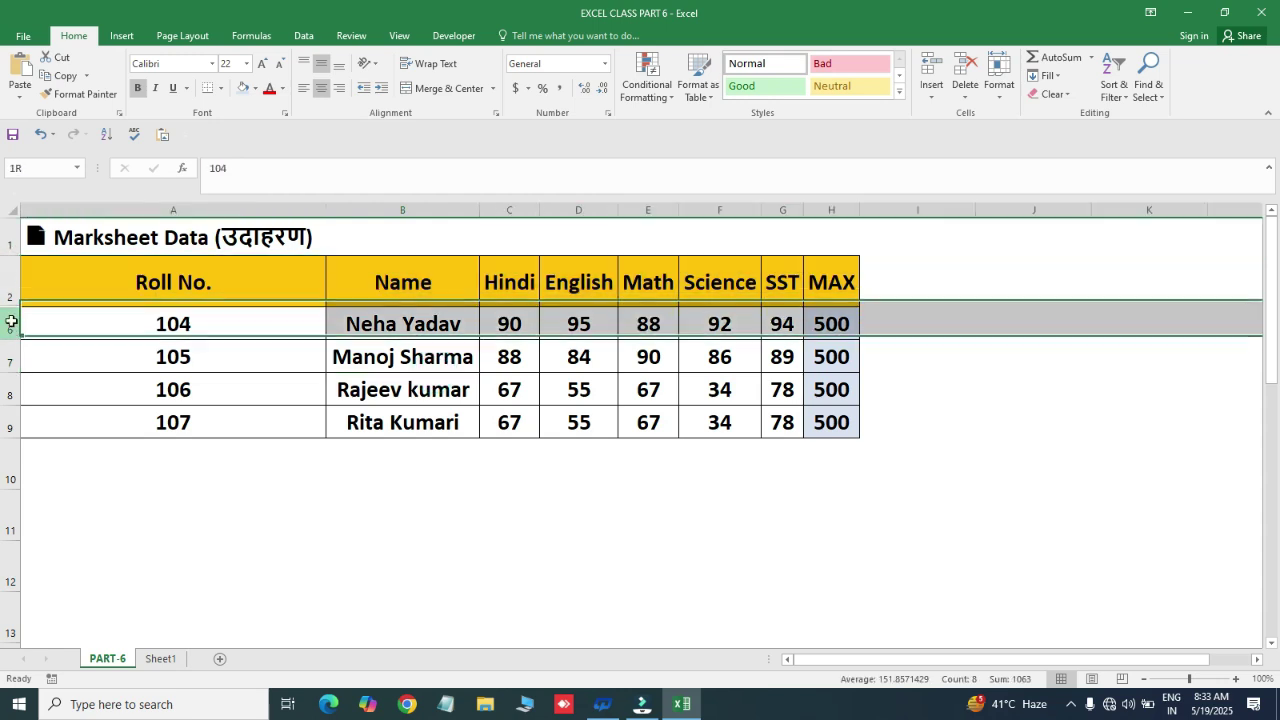
left_click(127, 370)
left_click(45, 320)
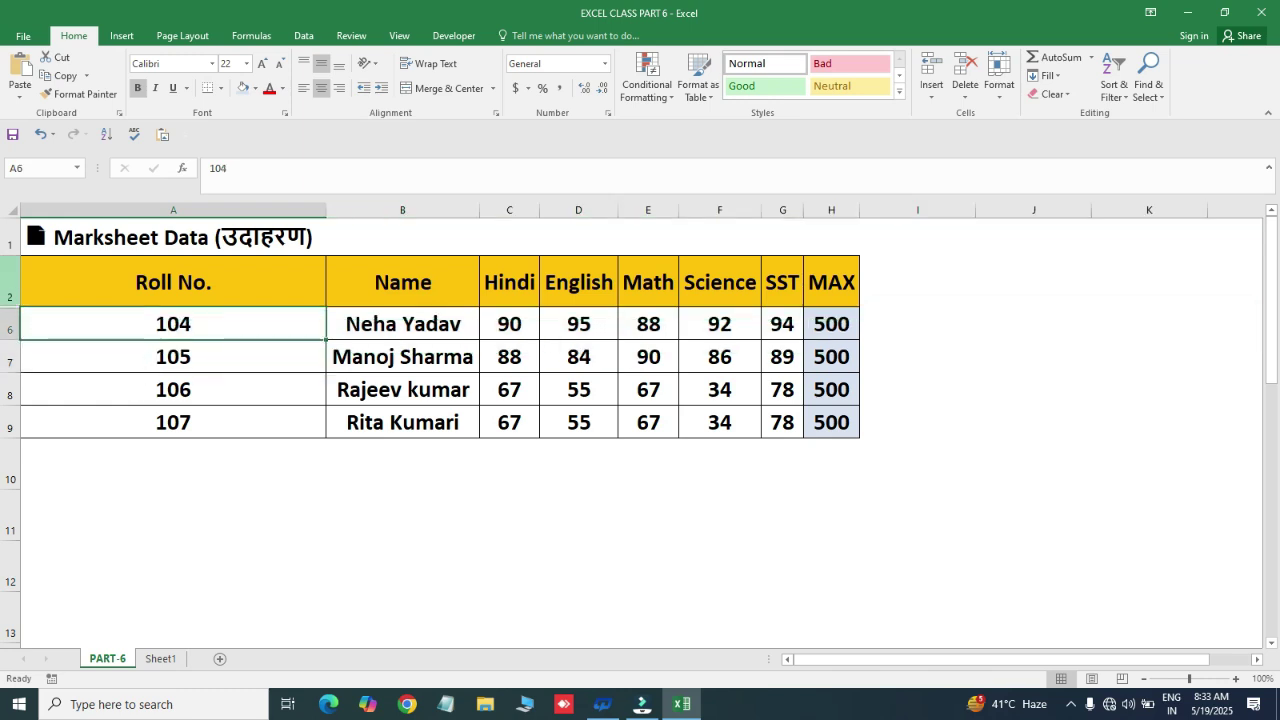
left_click(10, 285)
left_click_drag(12, 290, 9, 337)
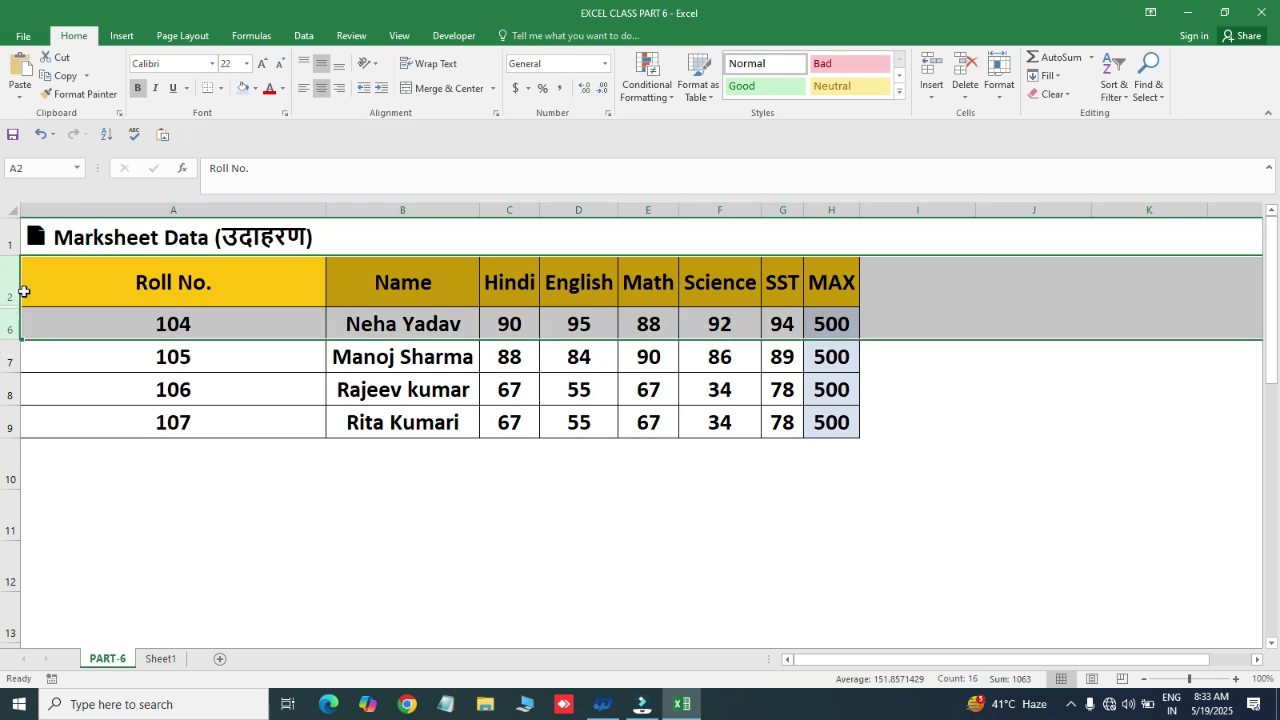
left_click(1003, 98)
mouse_move(1078, 252)
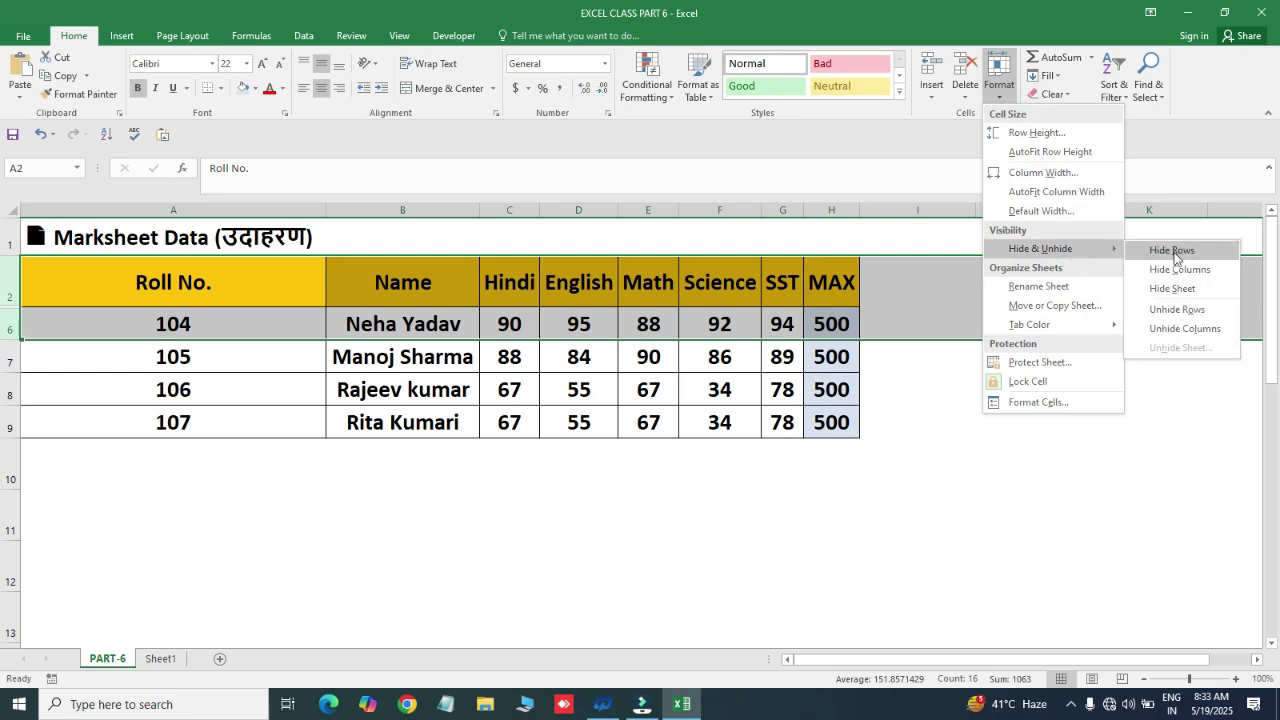
left_click(1183, 311)
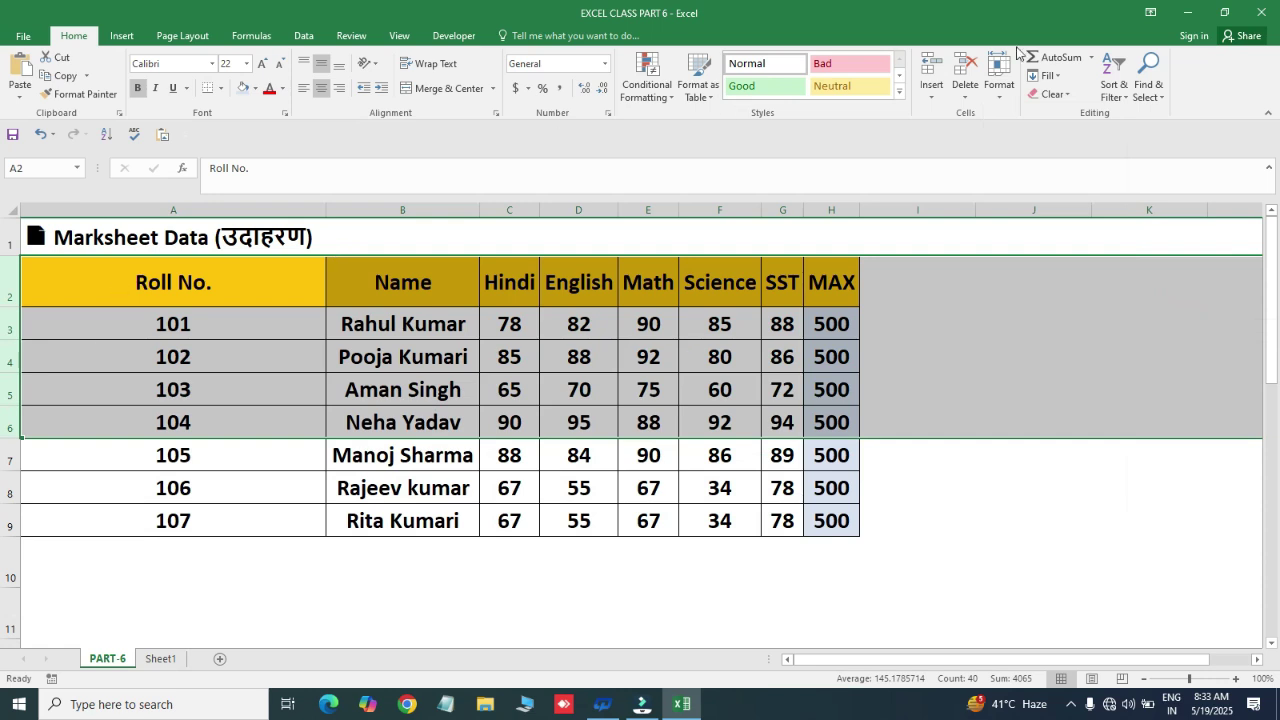
left_click(1002, 95)
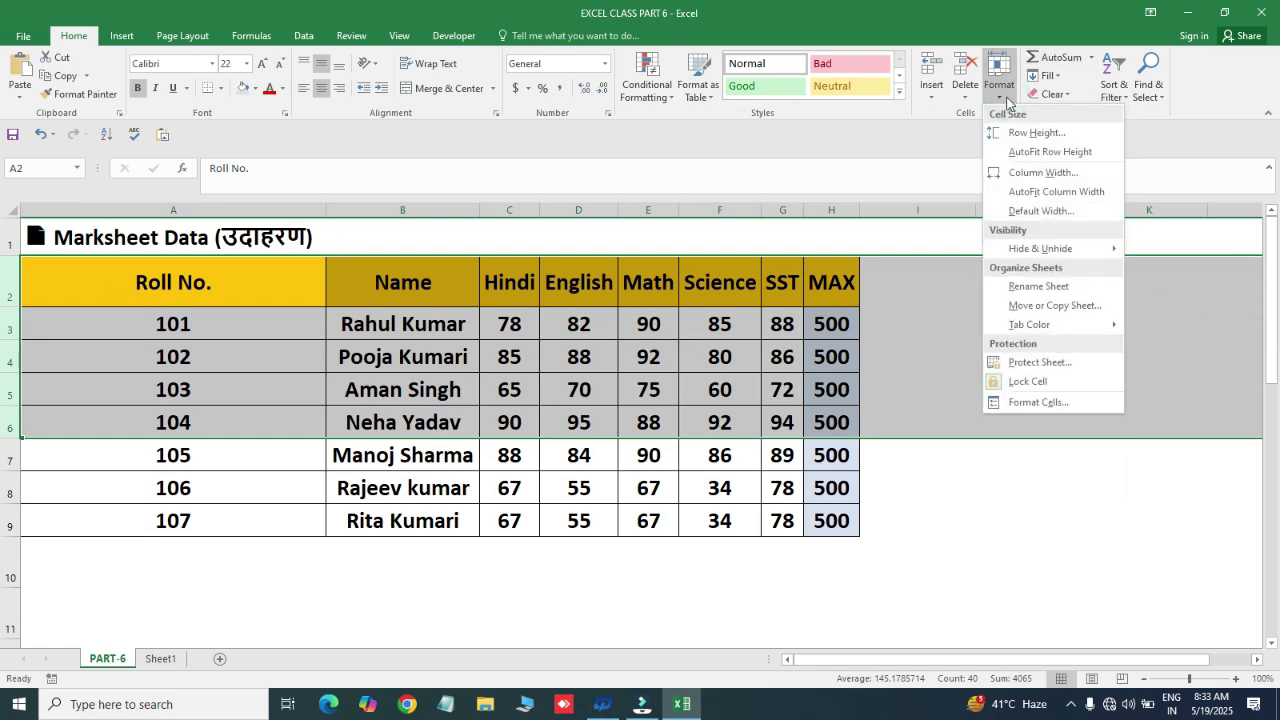
- Select columns B to D and hide the Name, Hindi and English columns
left_click(1061, 252)
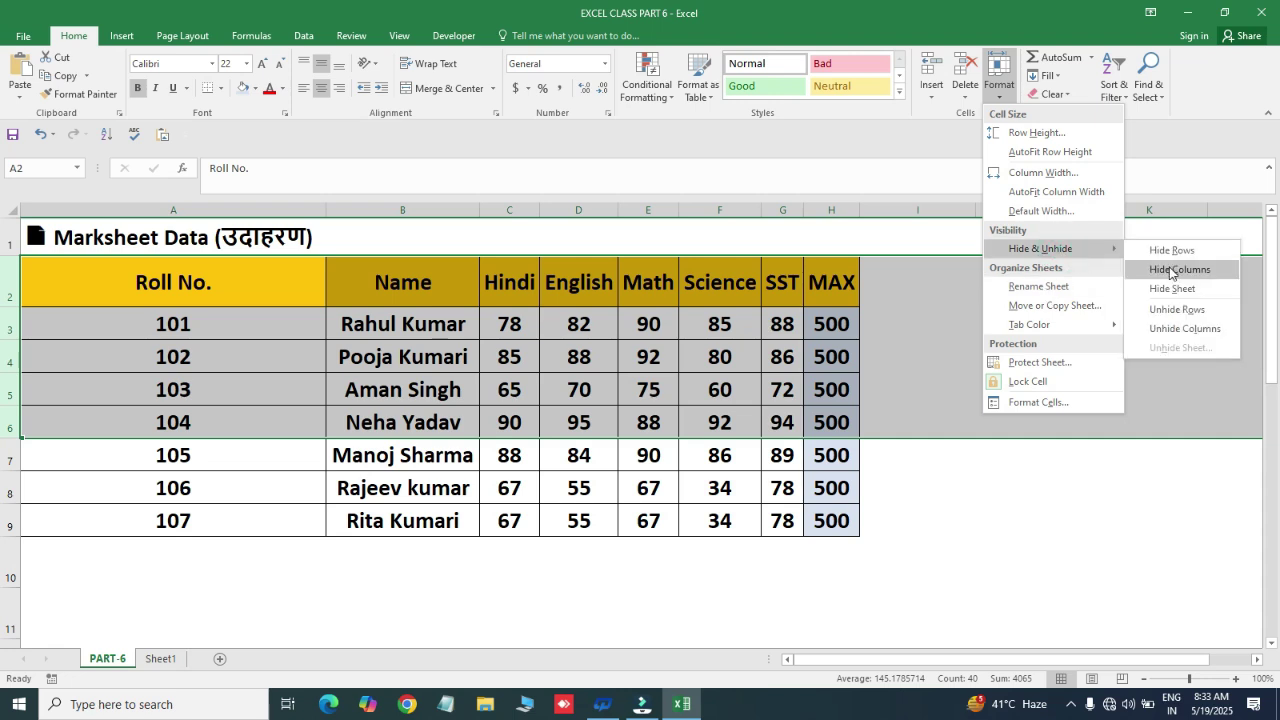
left_click(517, 320)
left_click_drag(373, 208, 598, 211)
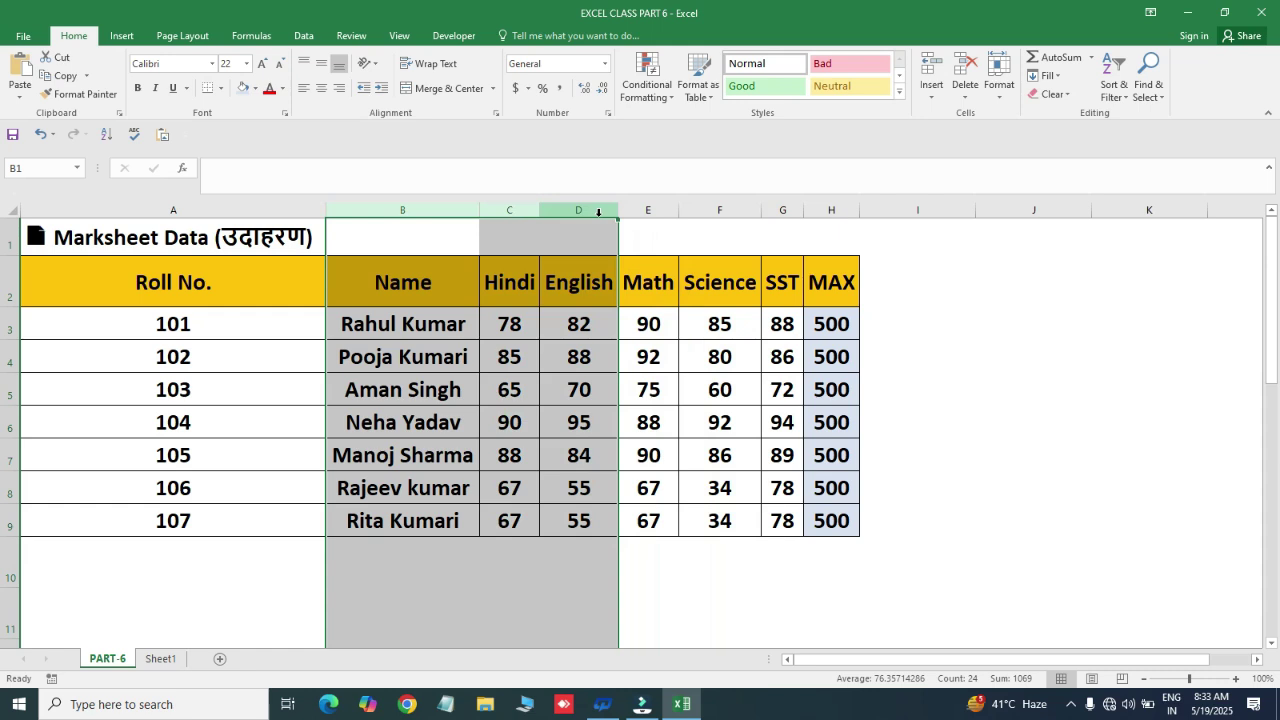
left_click(1001, 103)
mouse_move(1015, 335)
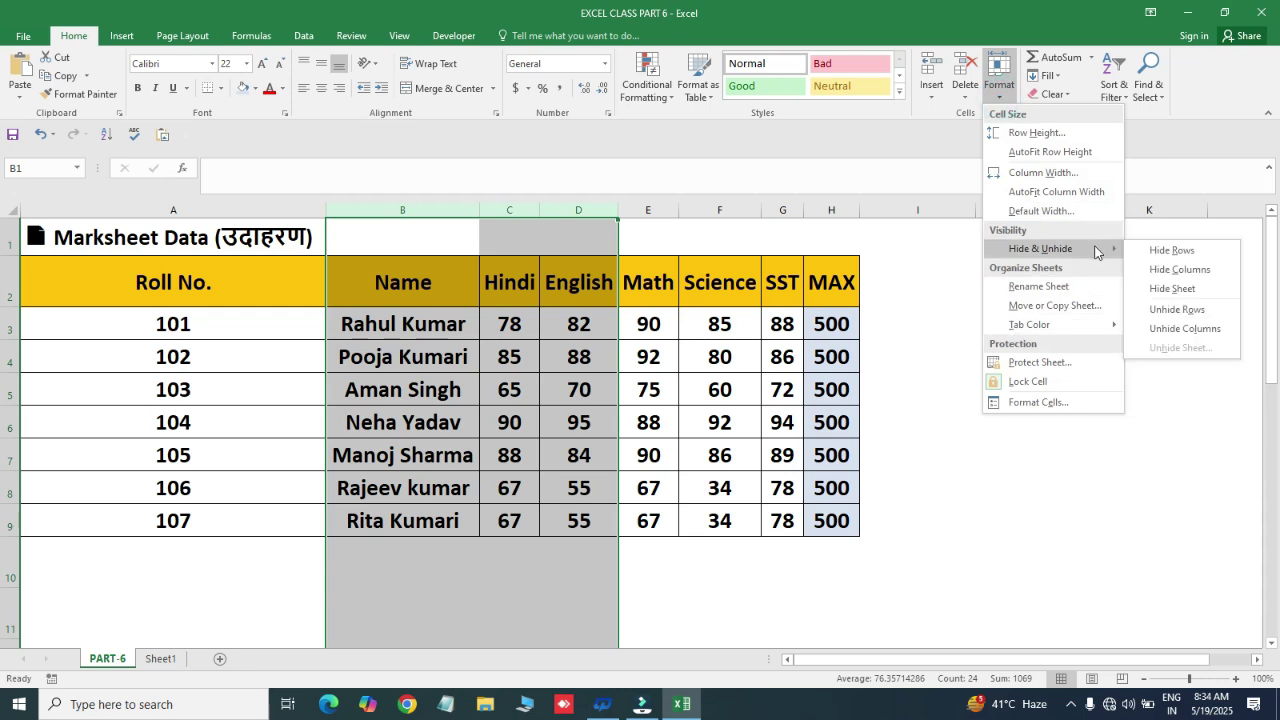
left_click(1097, 251)
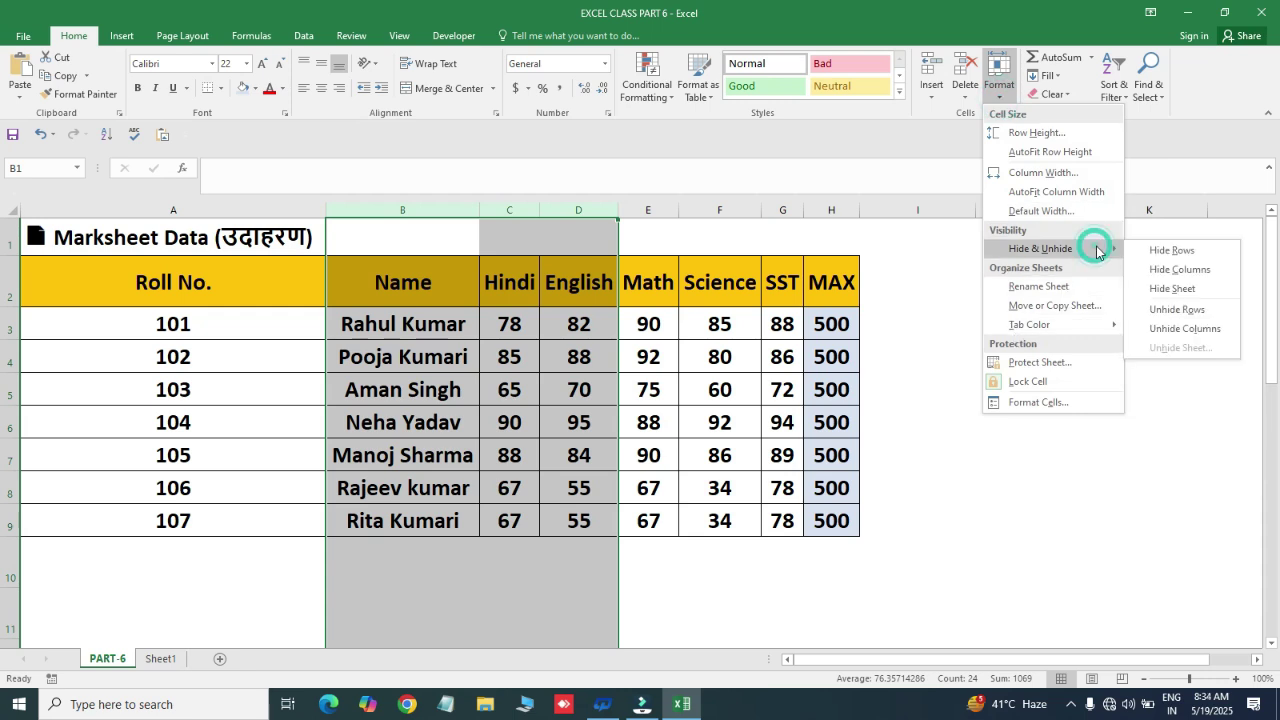
left_click(1179, 270)
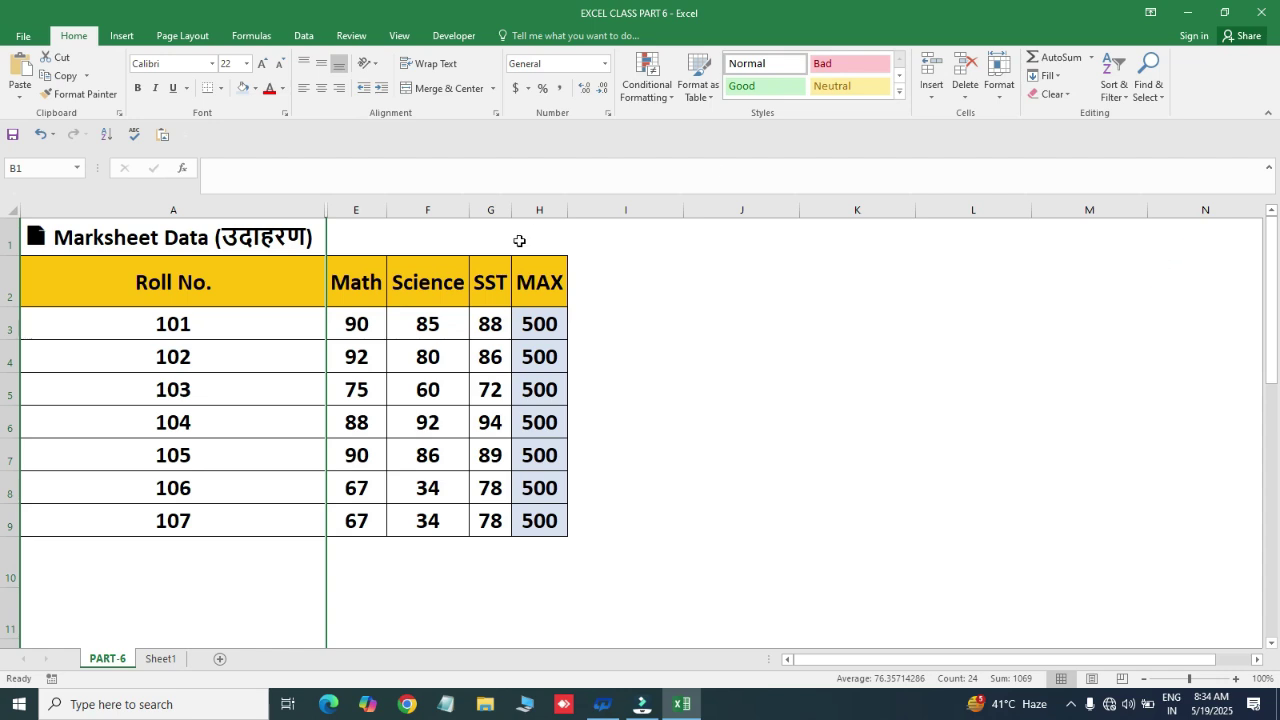
left_click(323, 320)
left_click(352, 285)
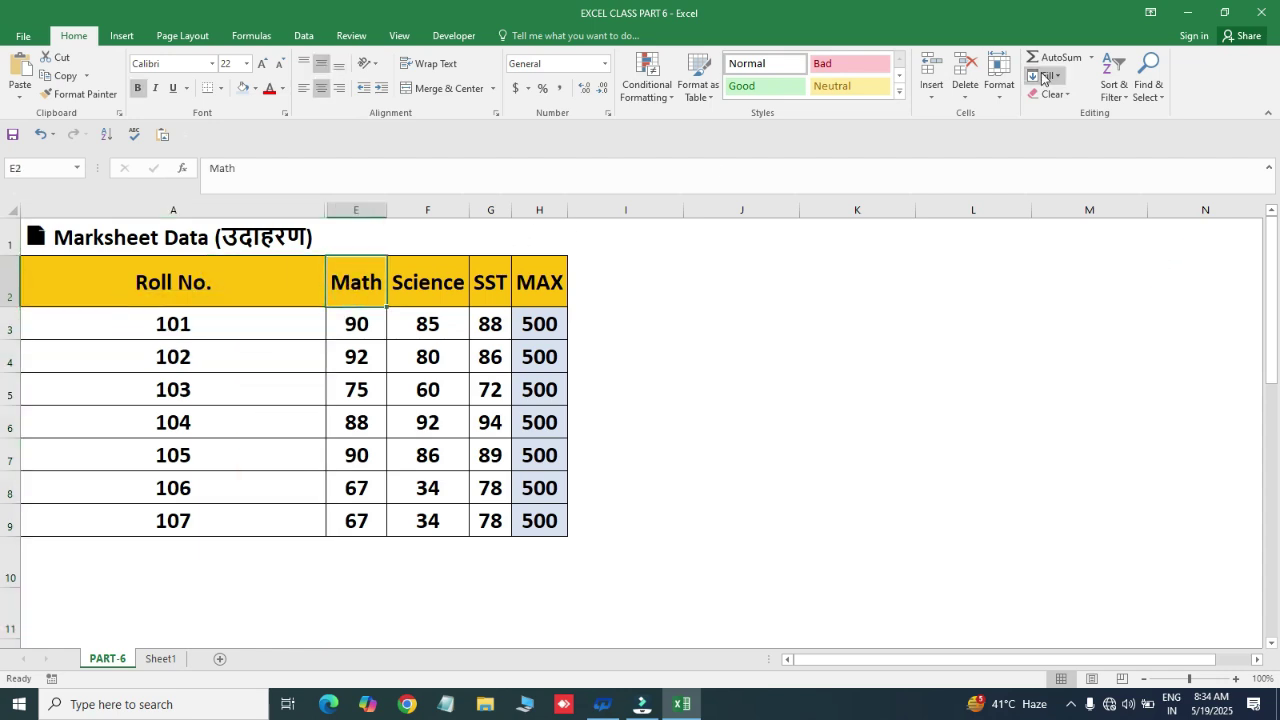
- Select columns A through E and unhide the Name, Hindi and English columns
left_click(1000, 88)
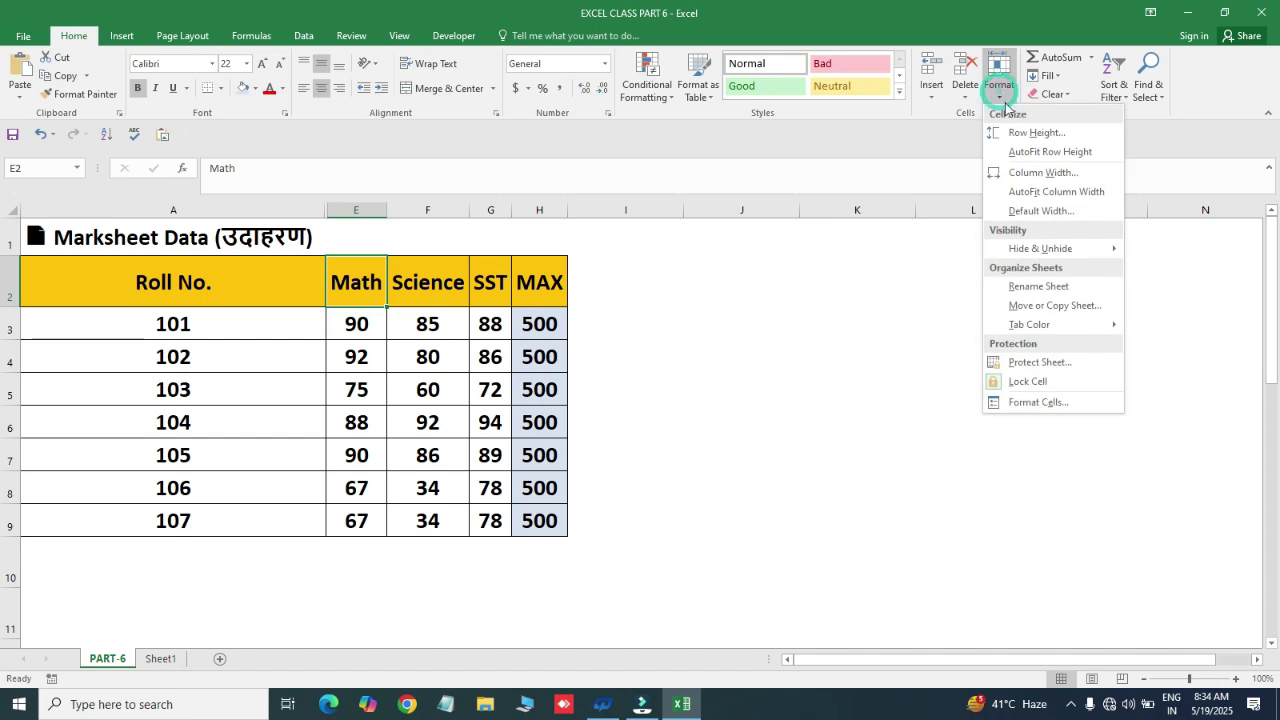
mouse_move(1076, 252)
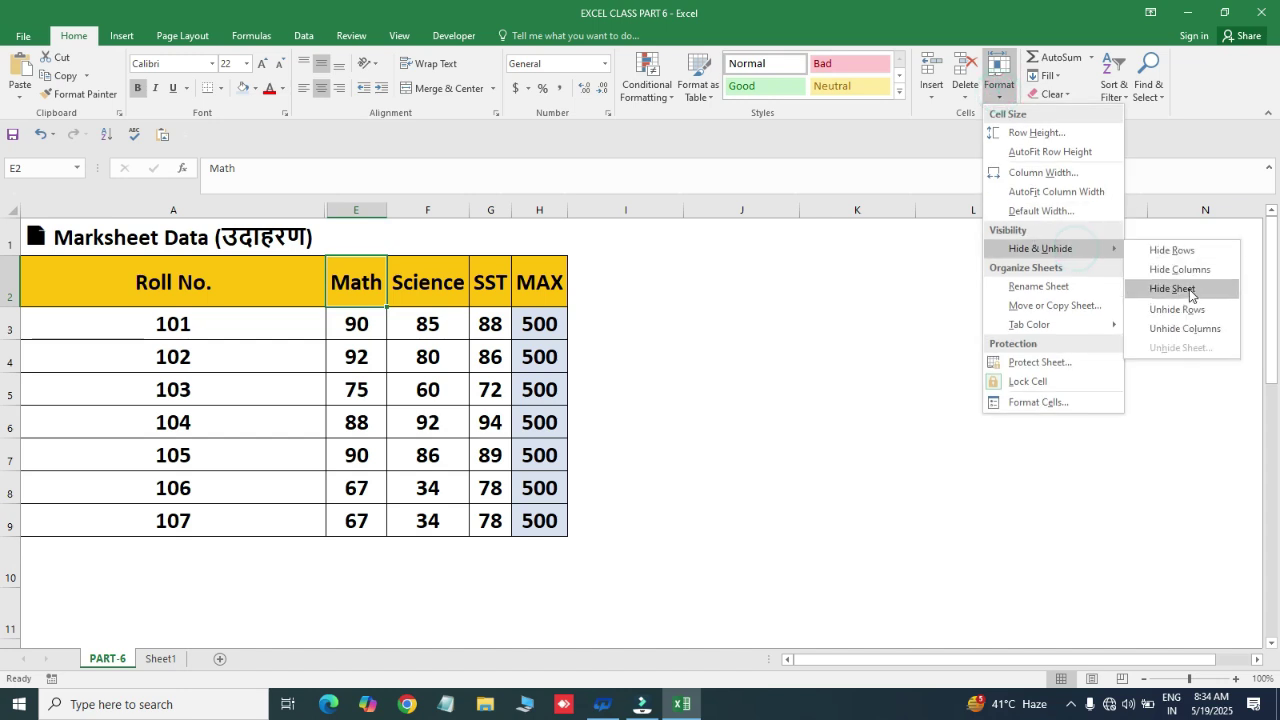
left_click(1199, 329)
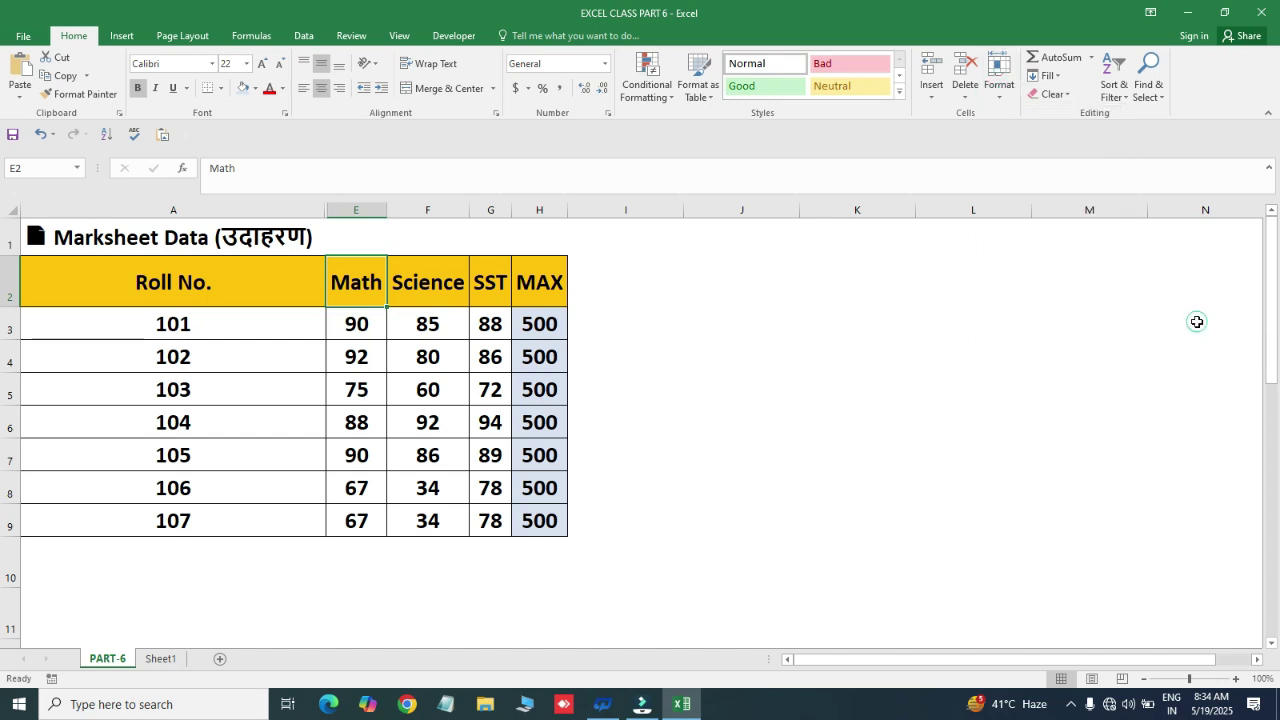
left_click(367, 330)
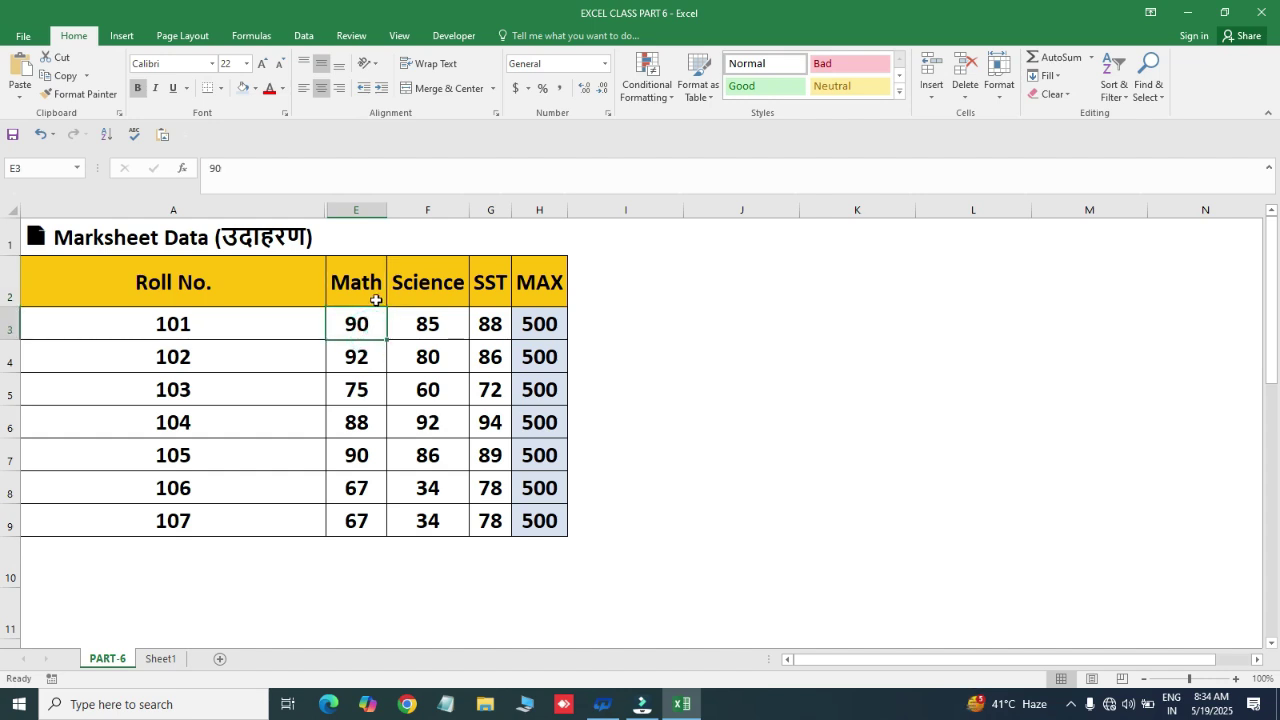
left_click(279, 207)
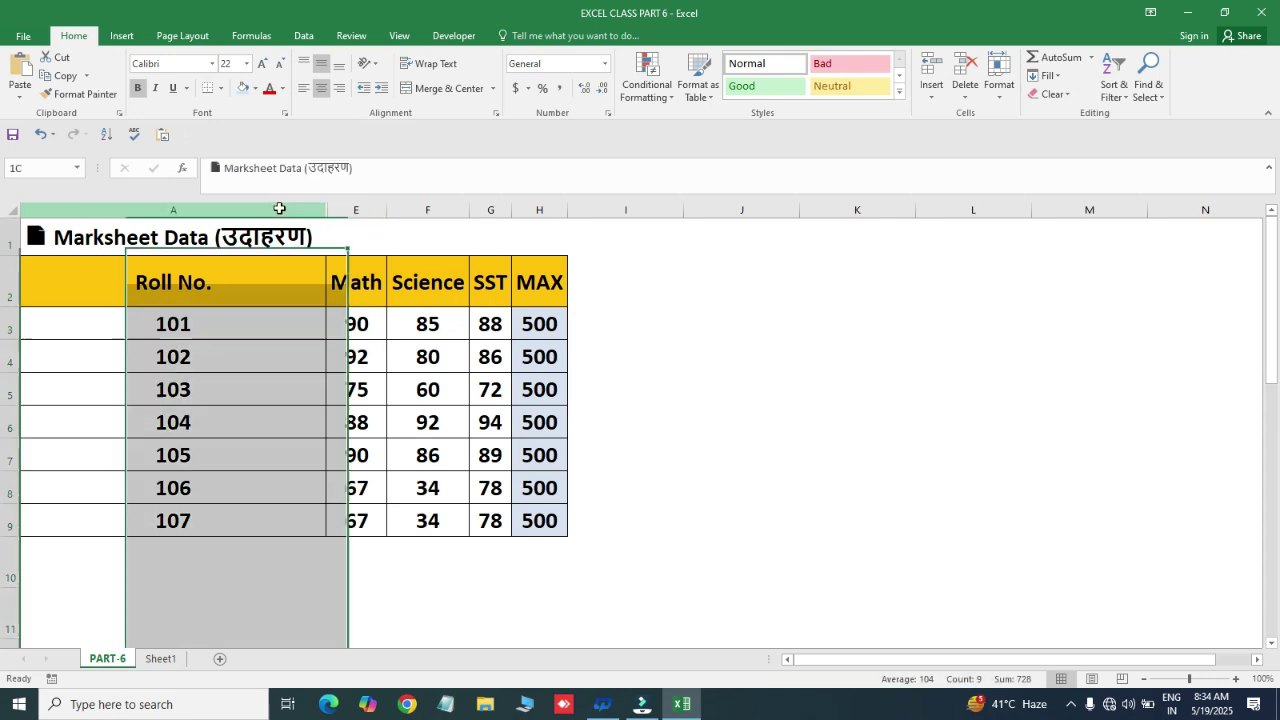
left_click_drag(279, 207, 380, 205)
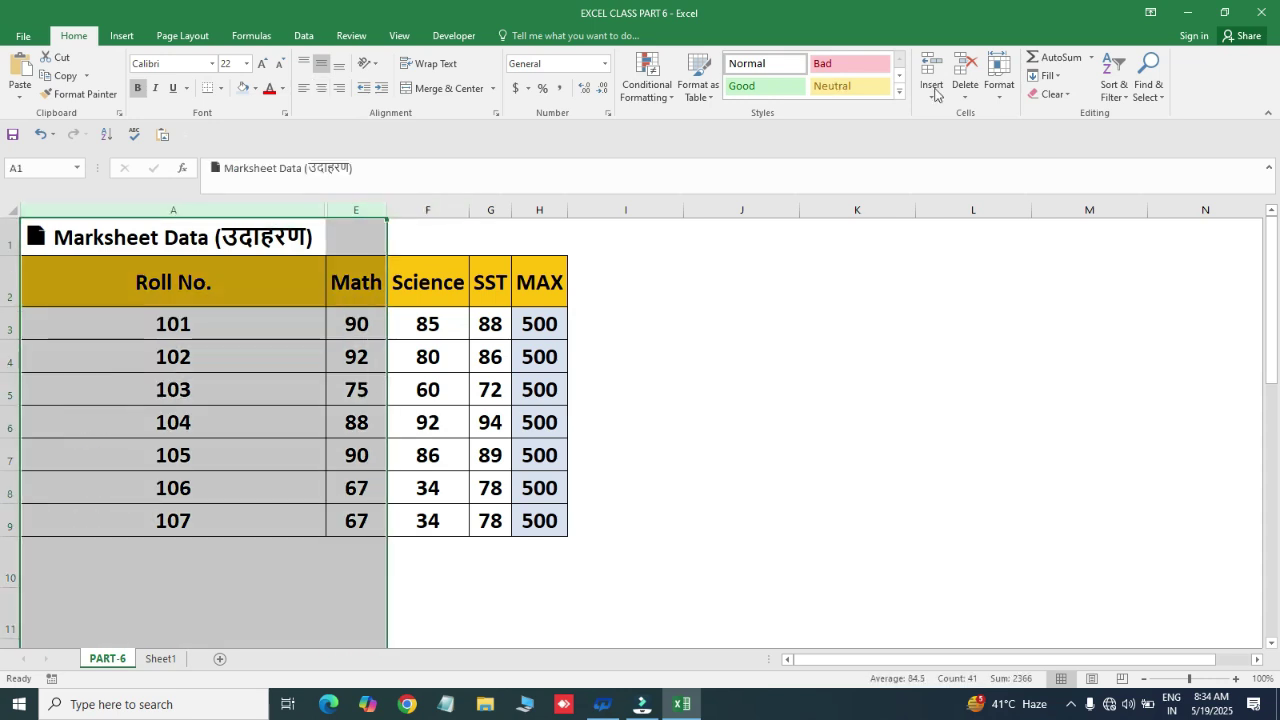
left_click(1000, 90)
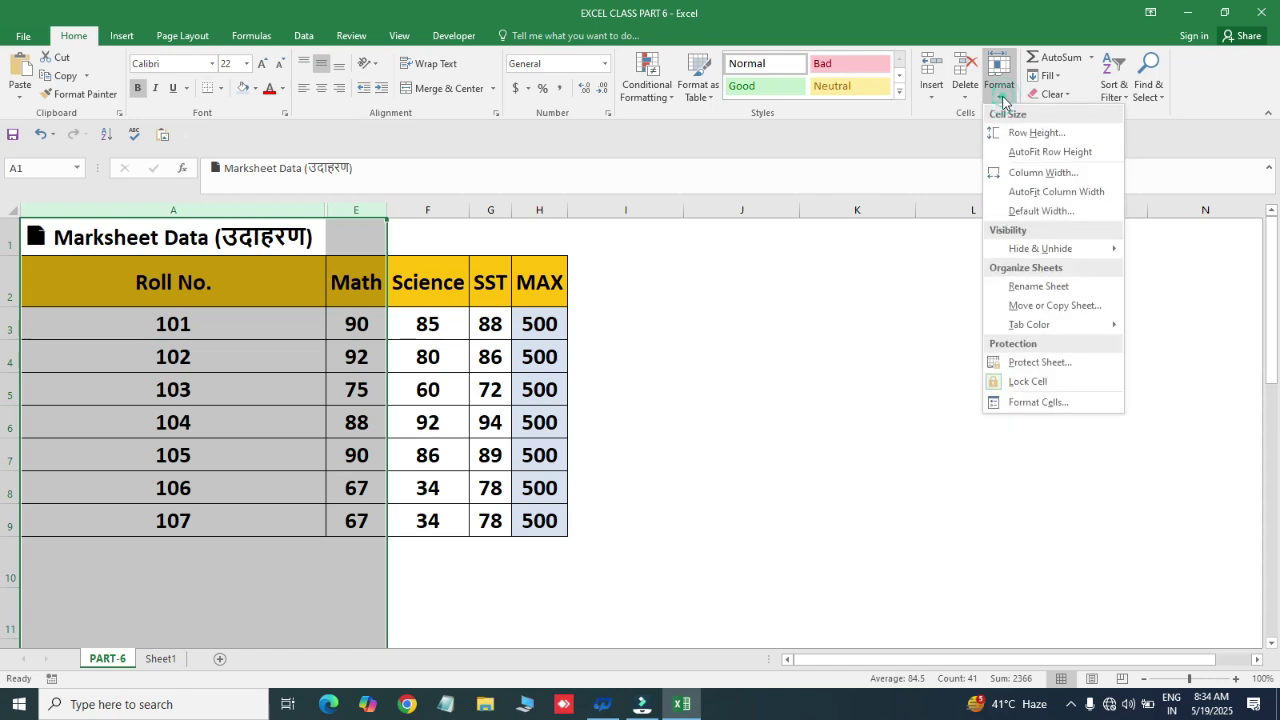
mouse_move(1062, 252)
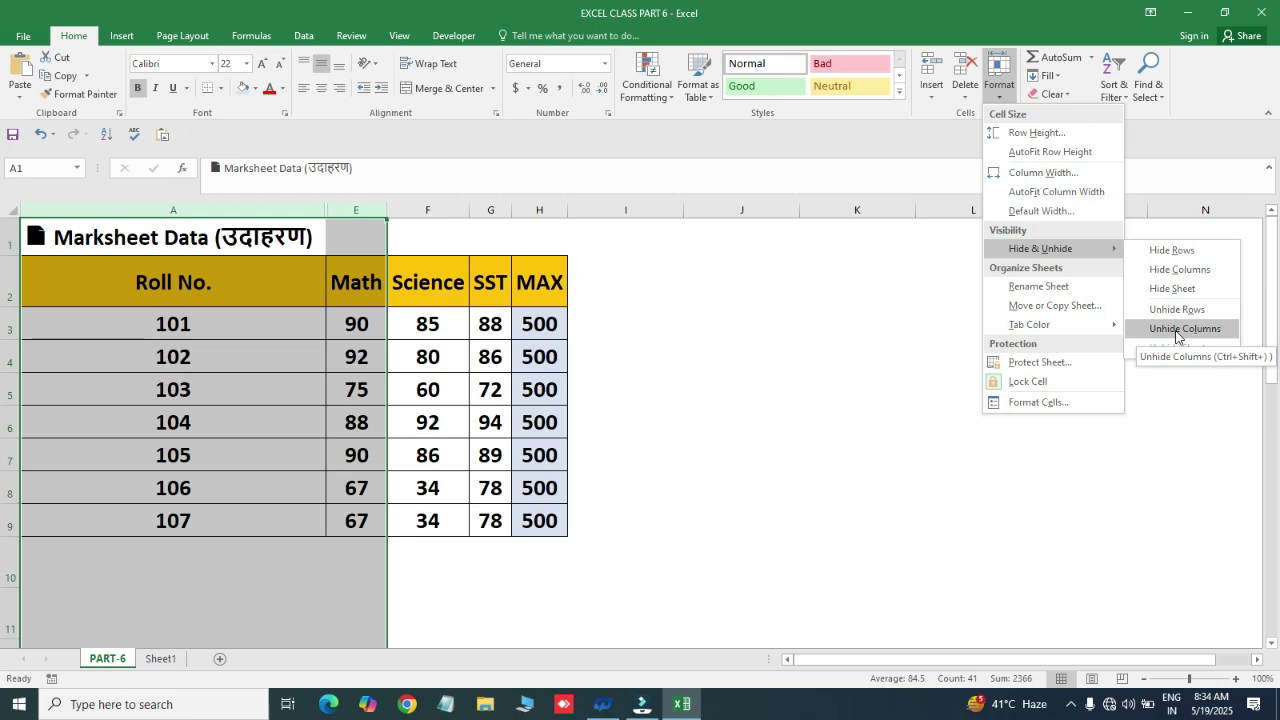
left_click(1176, 330)
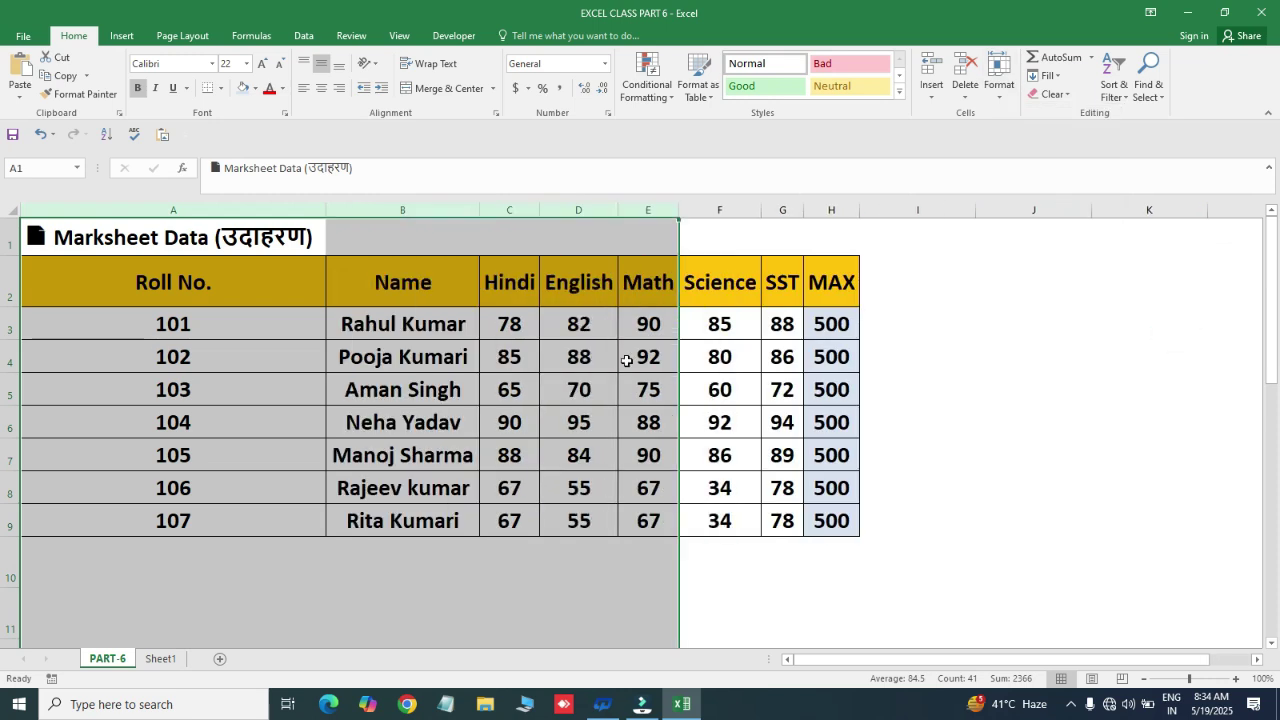
left_click(1002, 100)
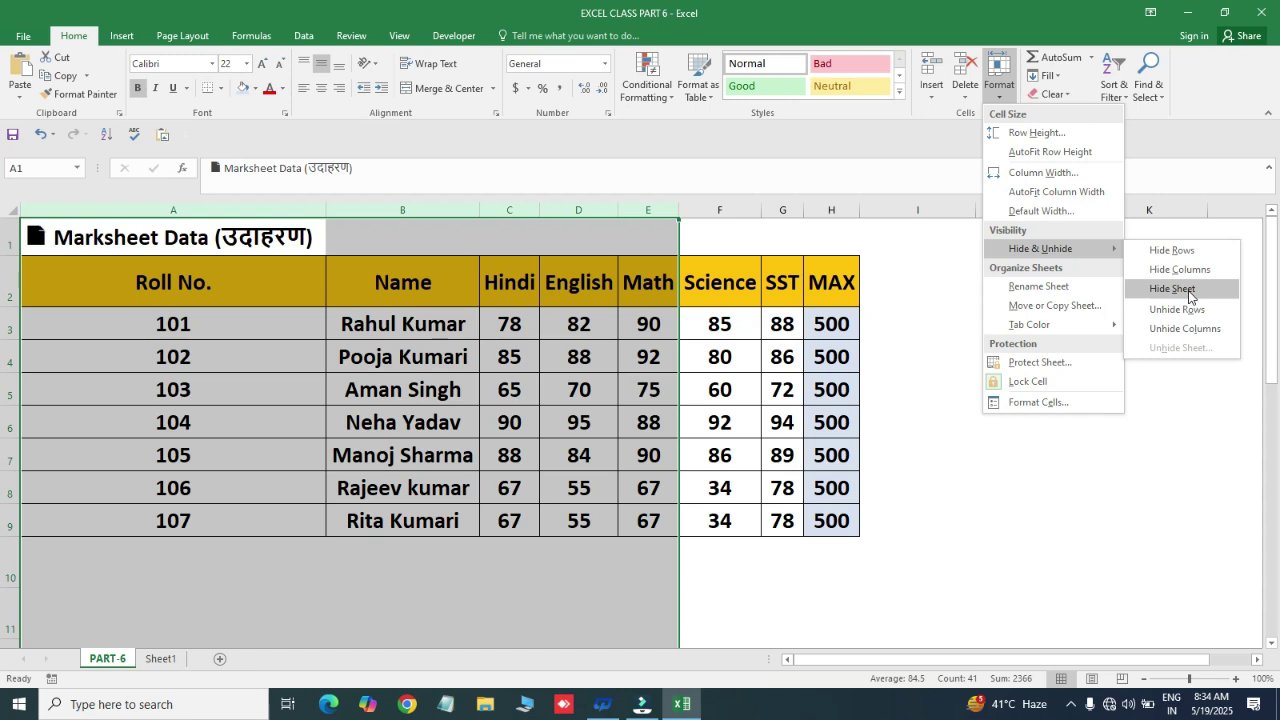
- Hide the PART-6 sheet via Hide & Unhide > Hide Sheet
left_click(1172, 289)
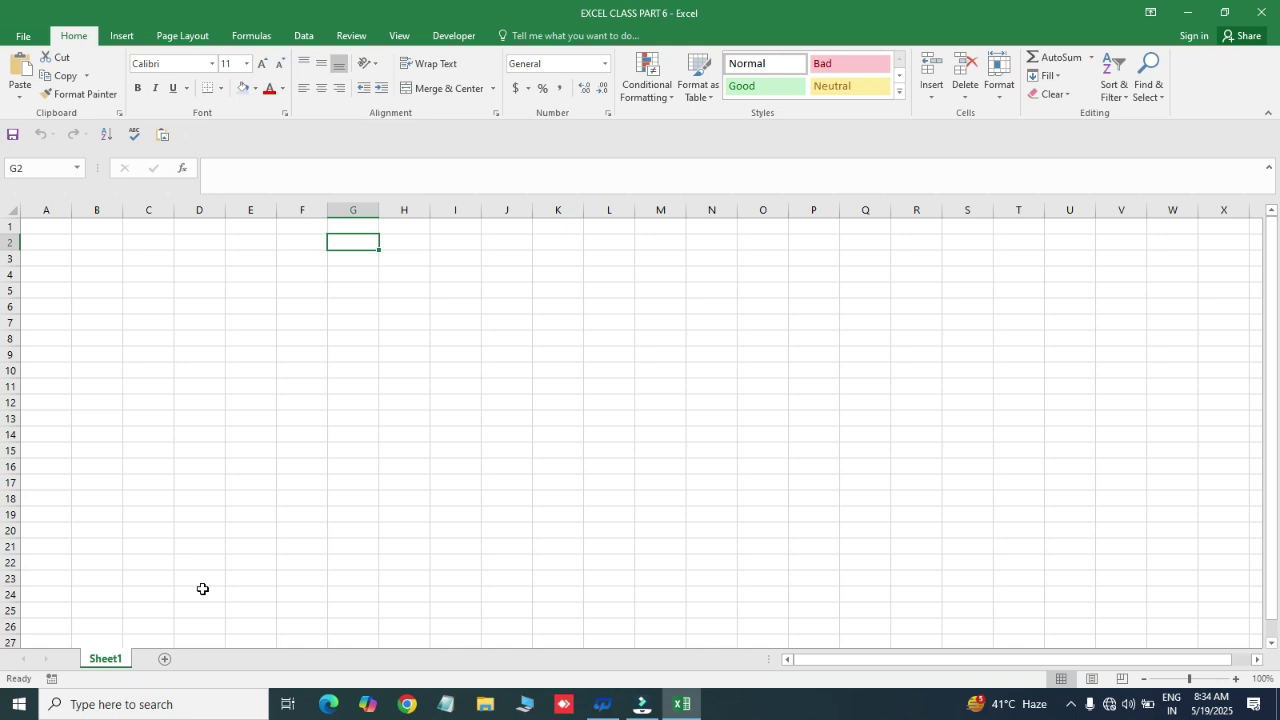
- Unhide the PART-6 sheet, choosing it from the list of hidden sheets
left_click(999, 106)
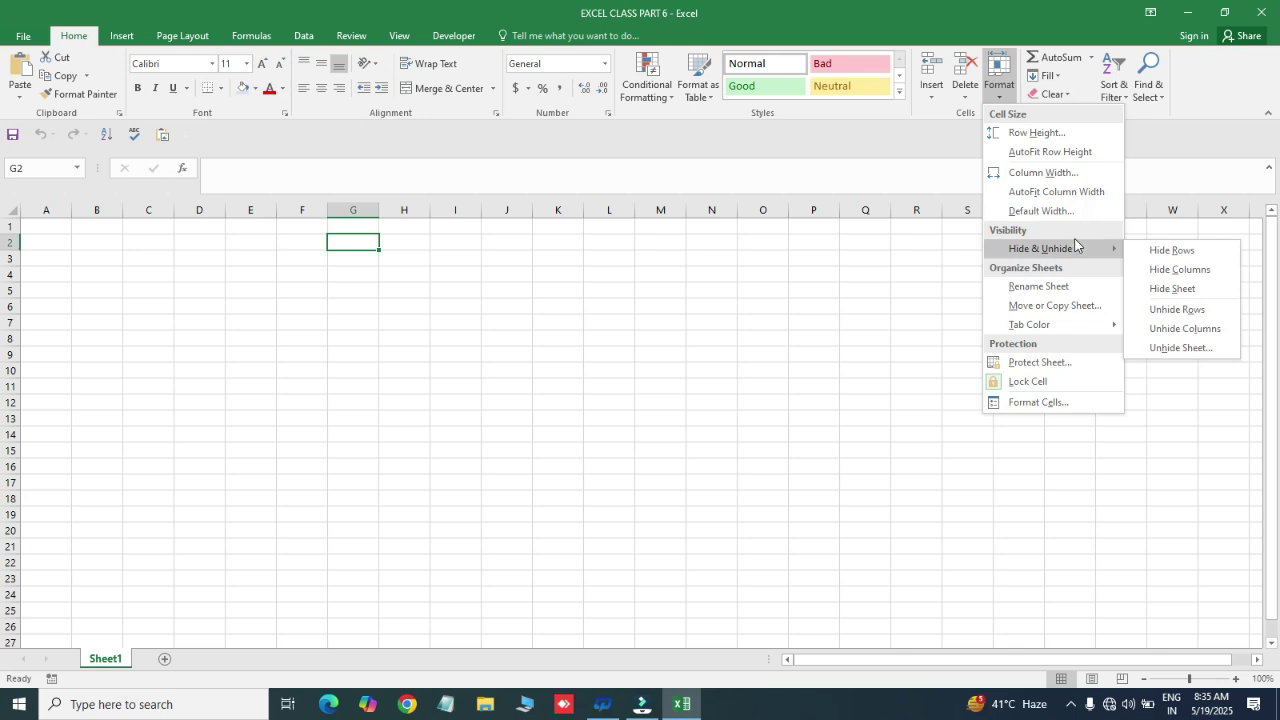
left_click(1171, 350)
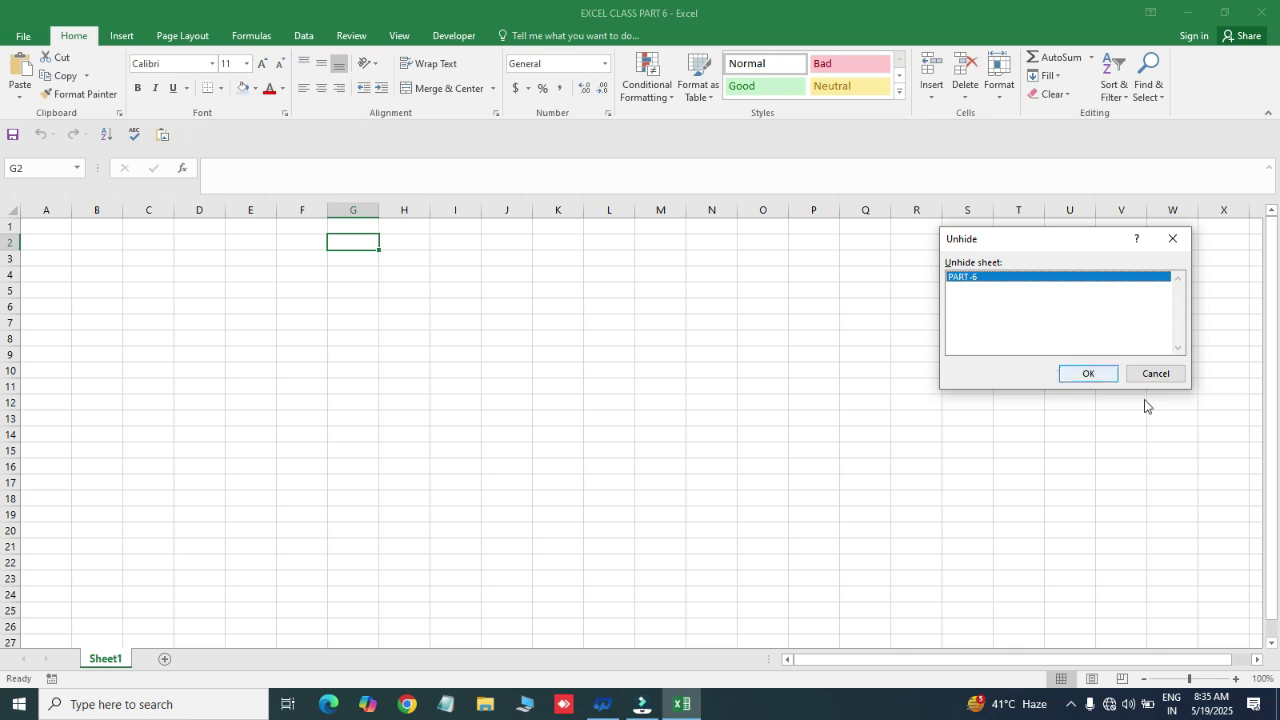
left_click(1085, 374)
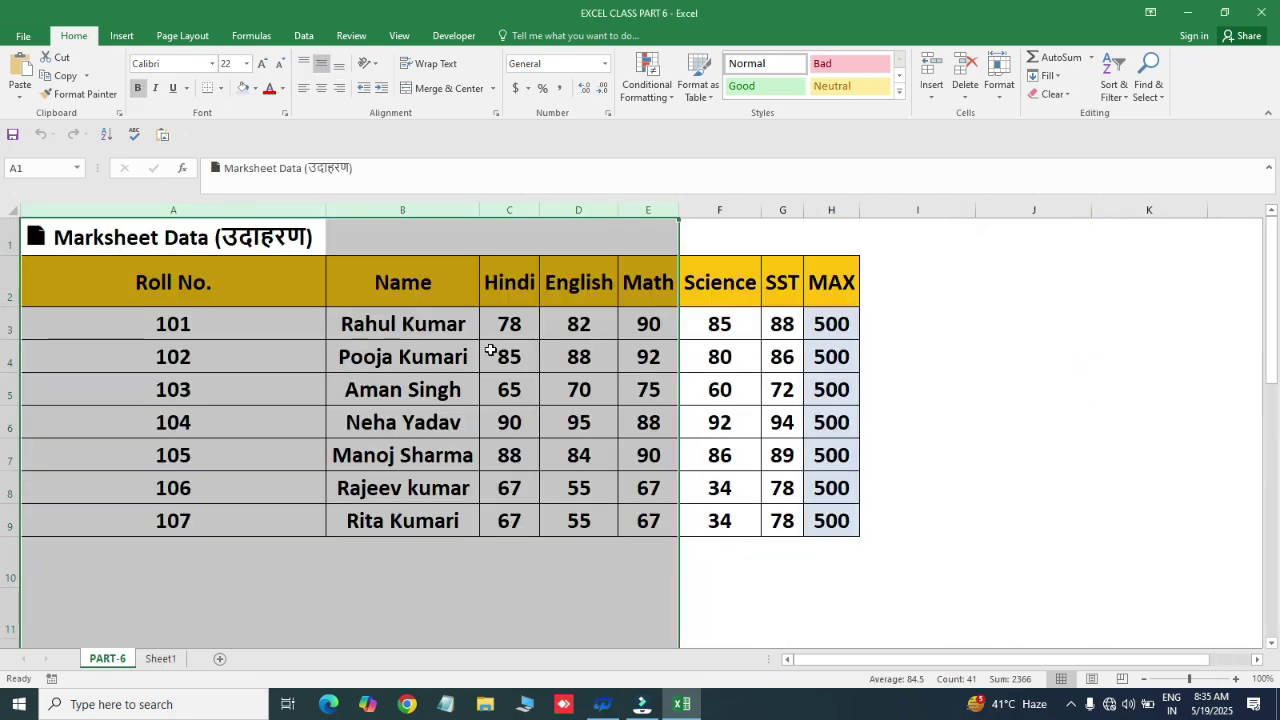
left_click(324, 312)
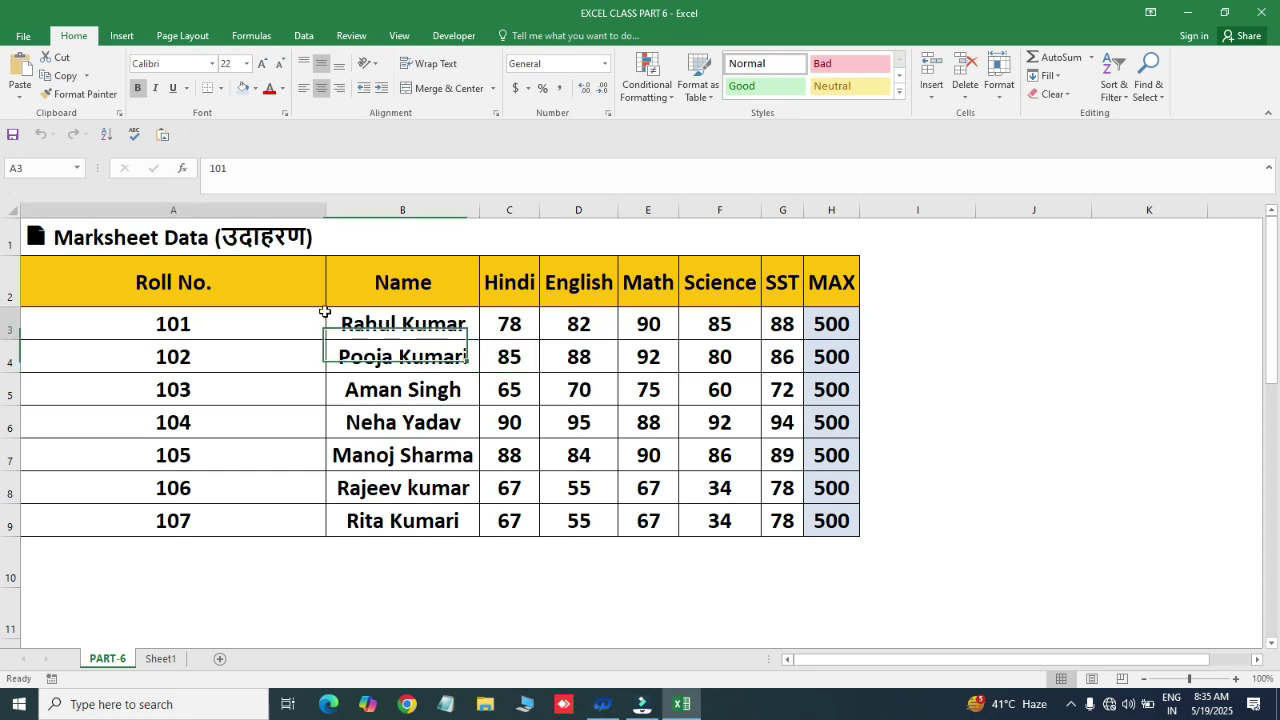
left_click(999, 92)
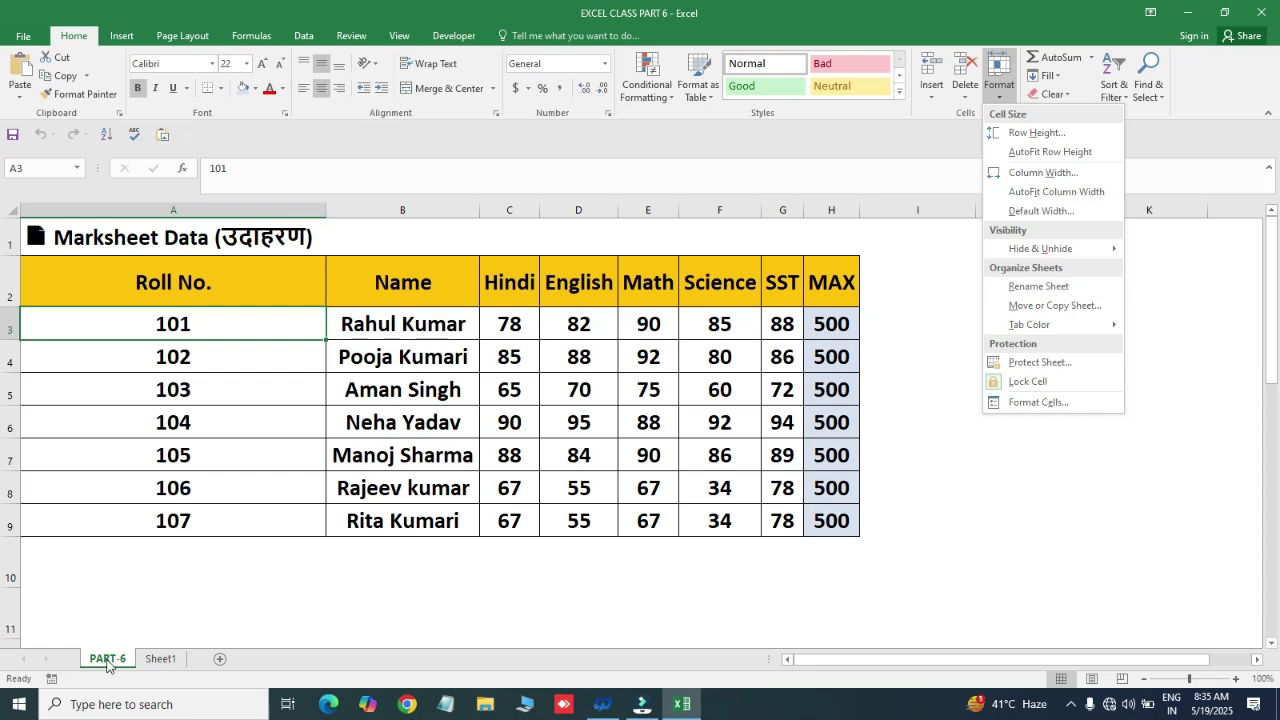
left_click(160, 662)
left_click(160, 660)
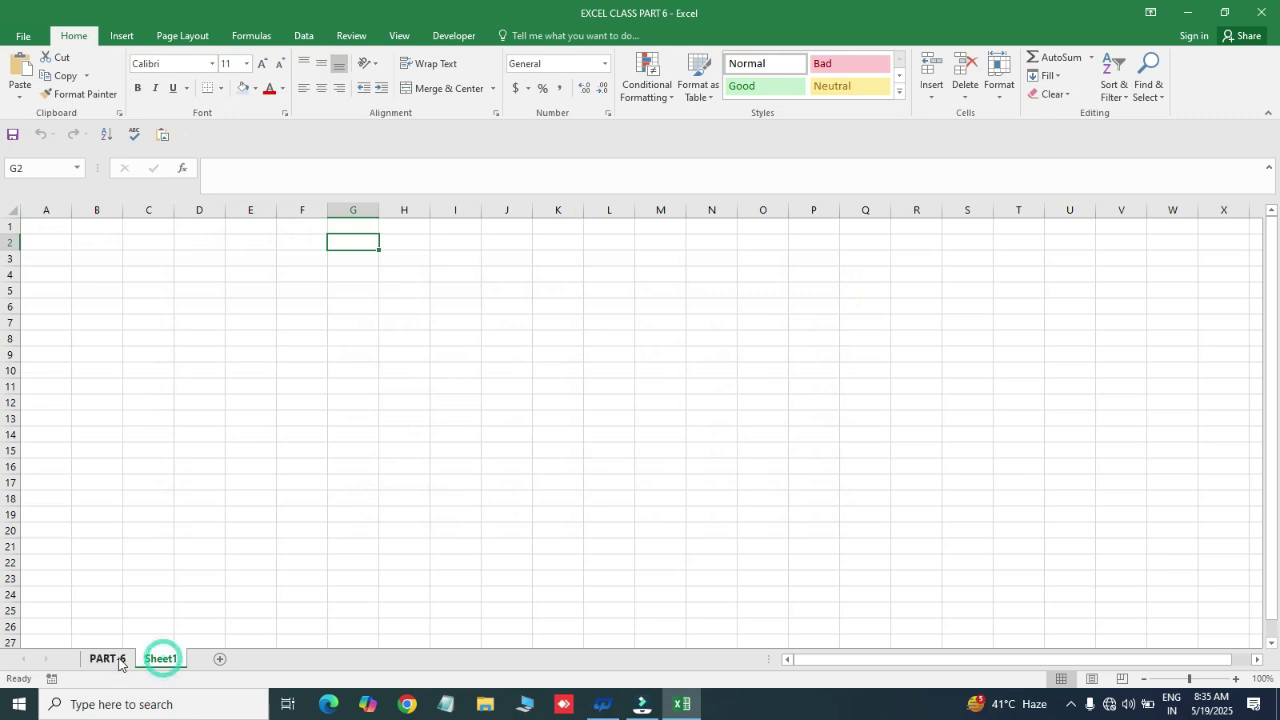
left_click(114, 661)
left_click(110, 661)
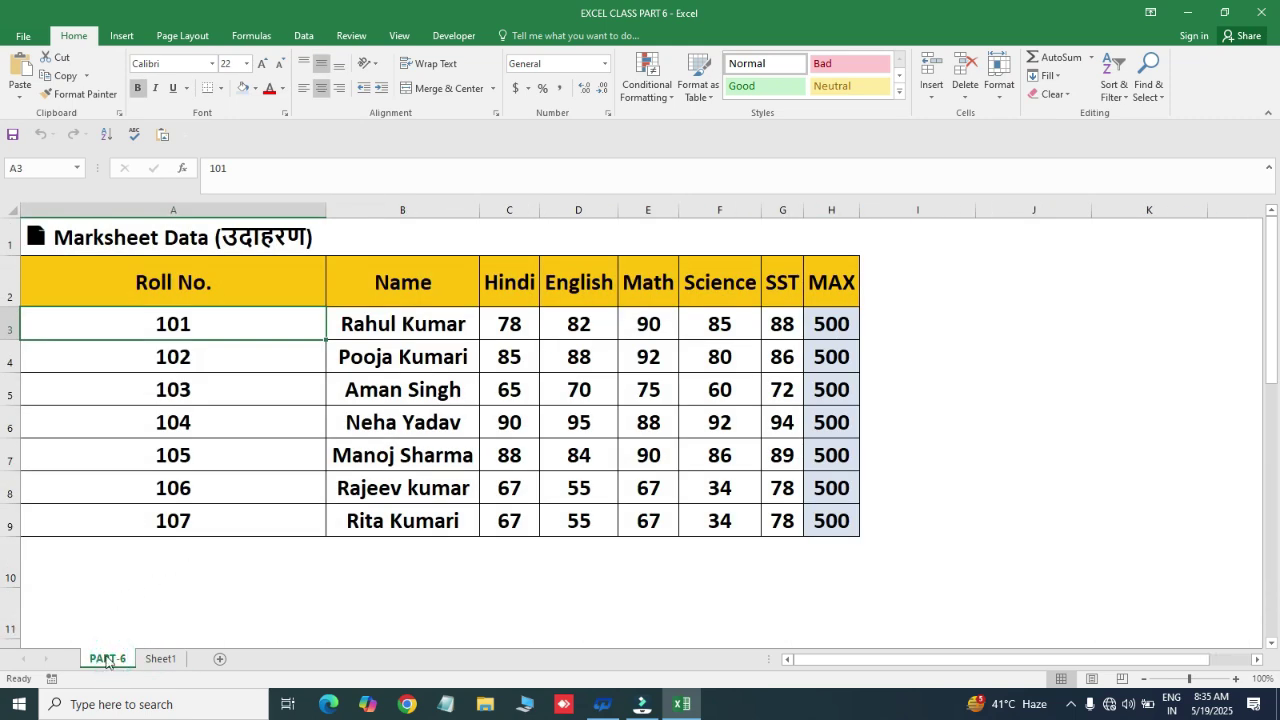
left_click(206, 622)
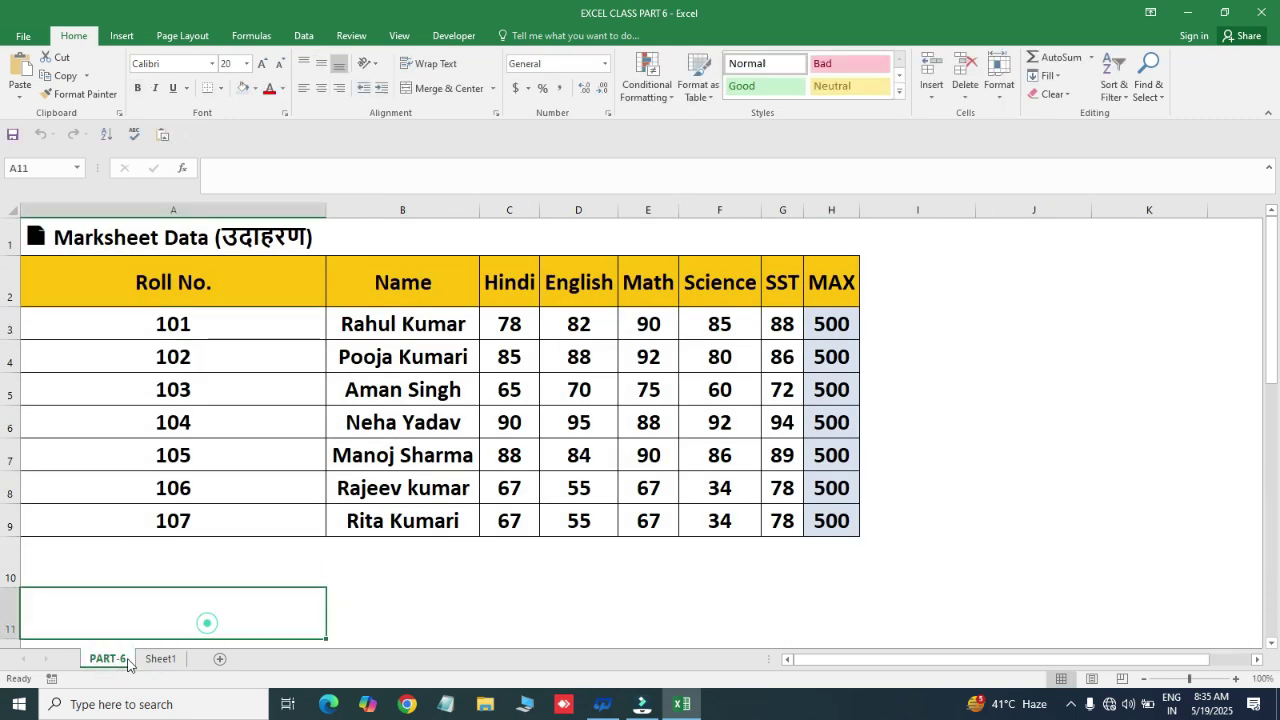
left_click(423, 566)
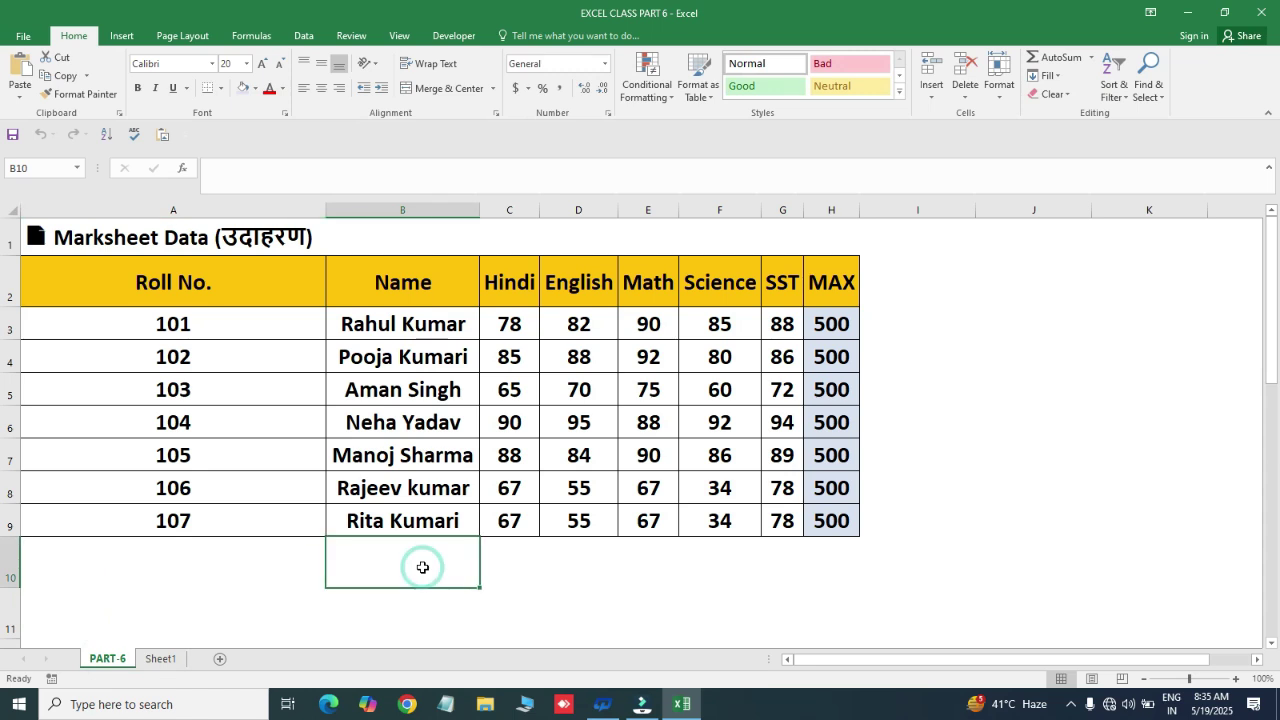
left_click(505, 448)
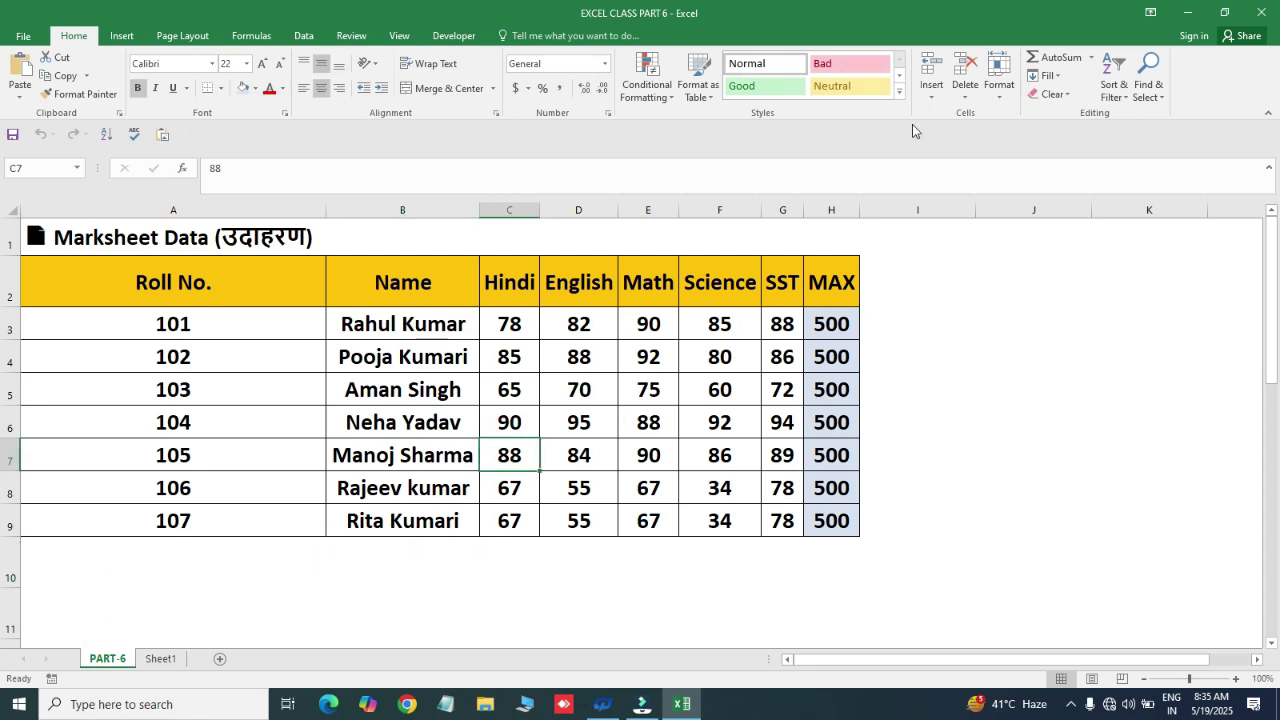
left_click(1000, 100)
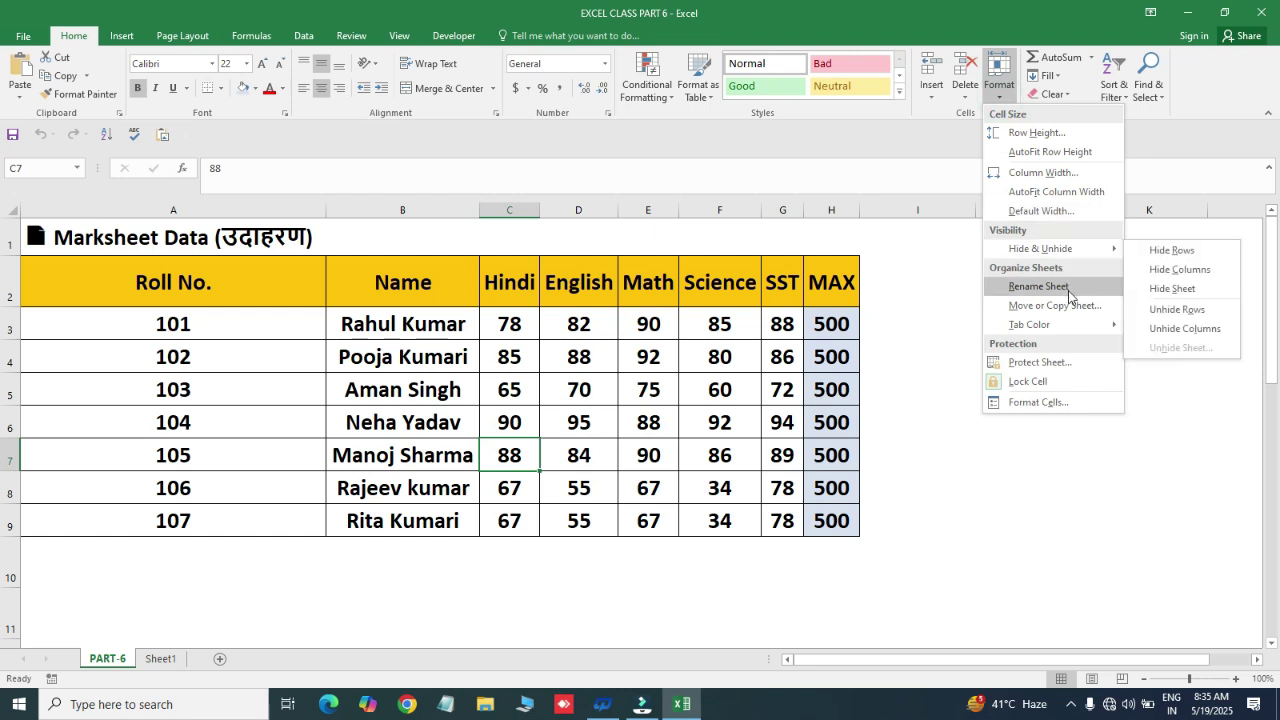
left_click(1038, 287)
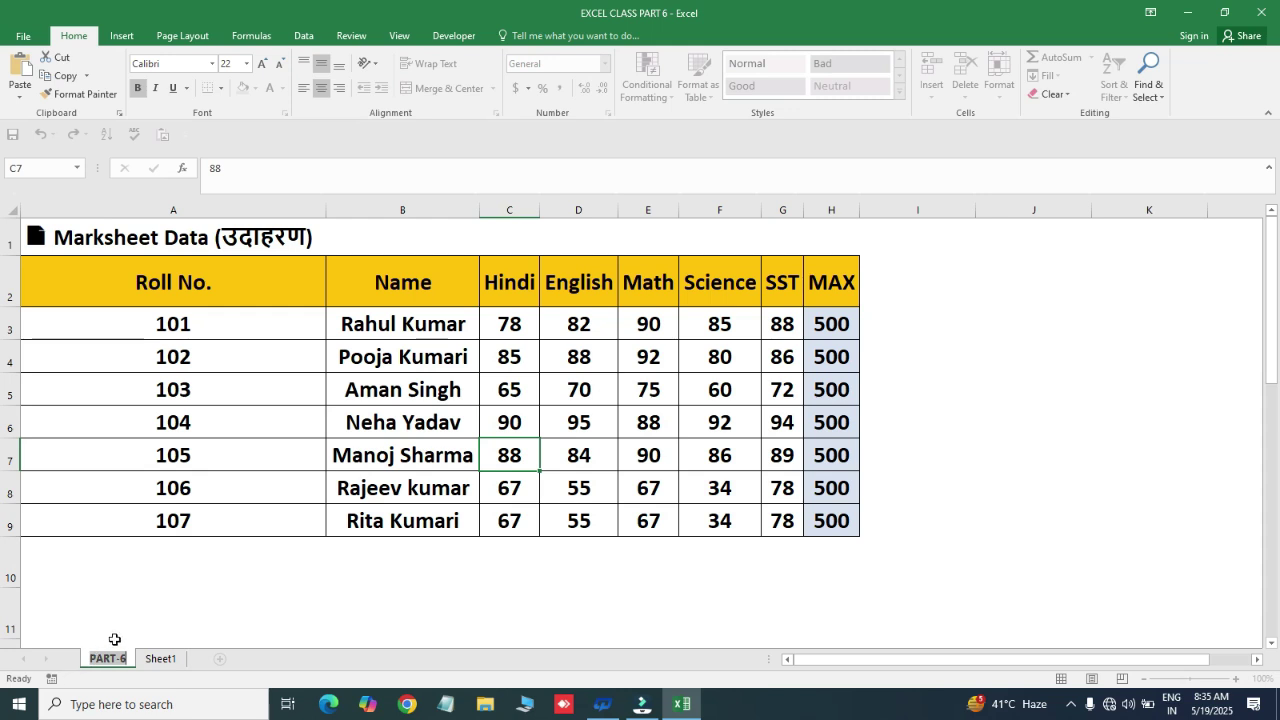
left_click(171, 610)
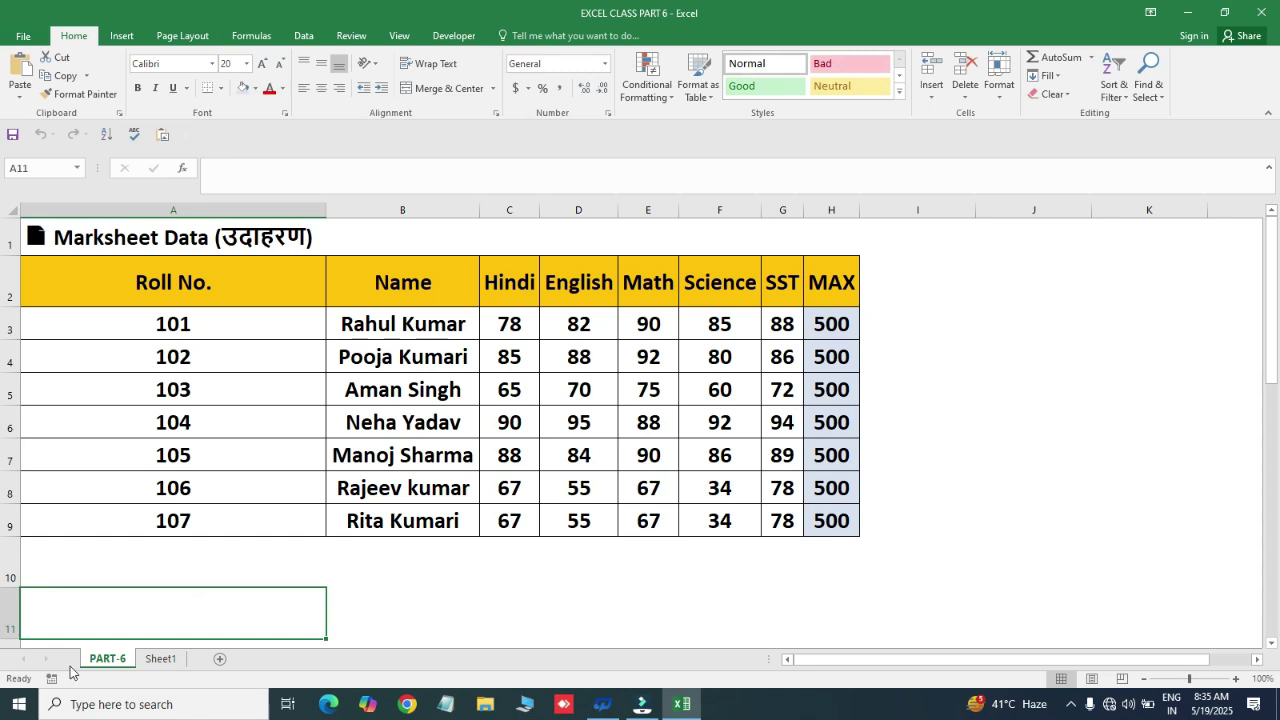
left_click(402, 595)
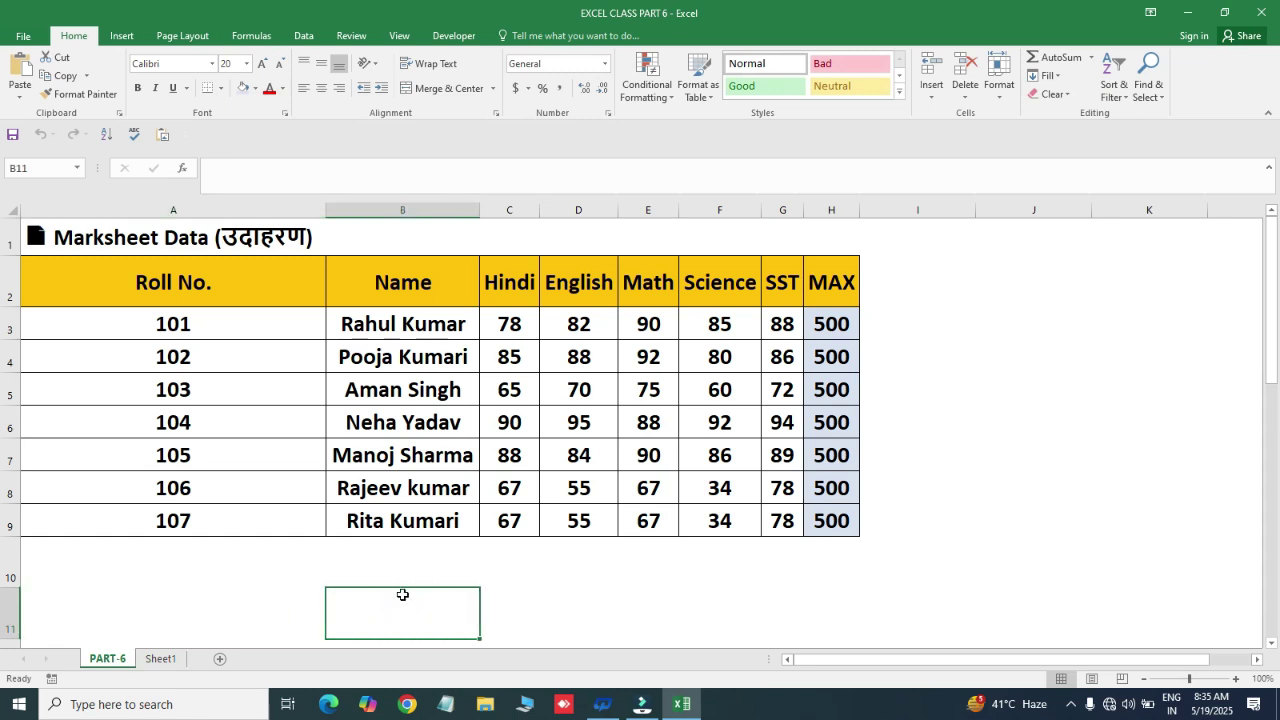
right_click(110, 660)
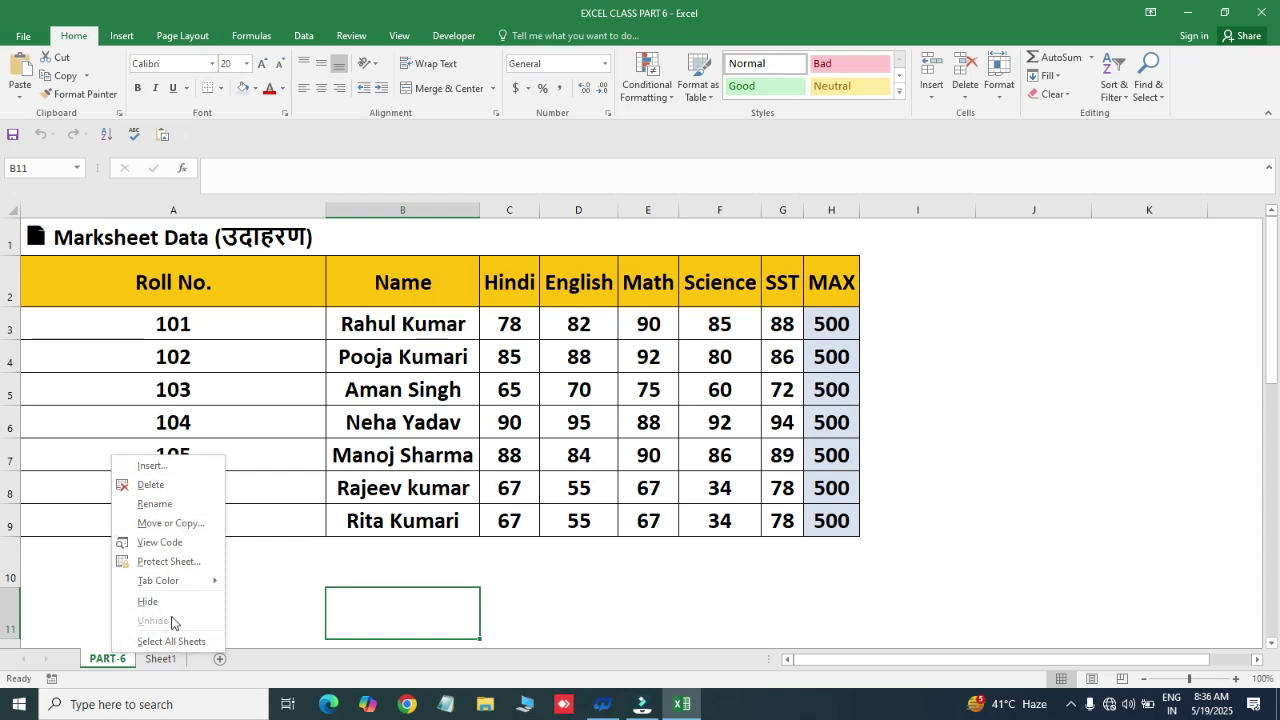
- Set the PART-6 sheet tab colour to dark grey from the tab's right-click menu
mouse_move(185, 581)
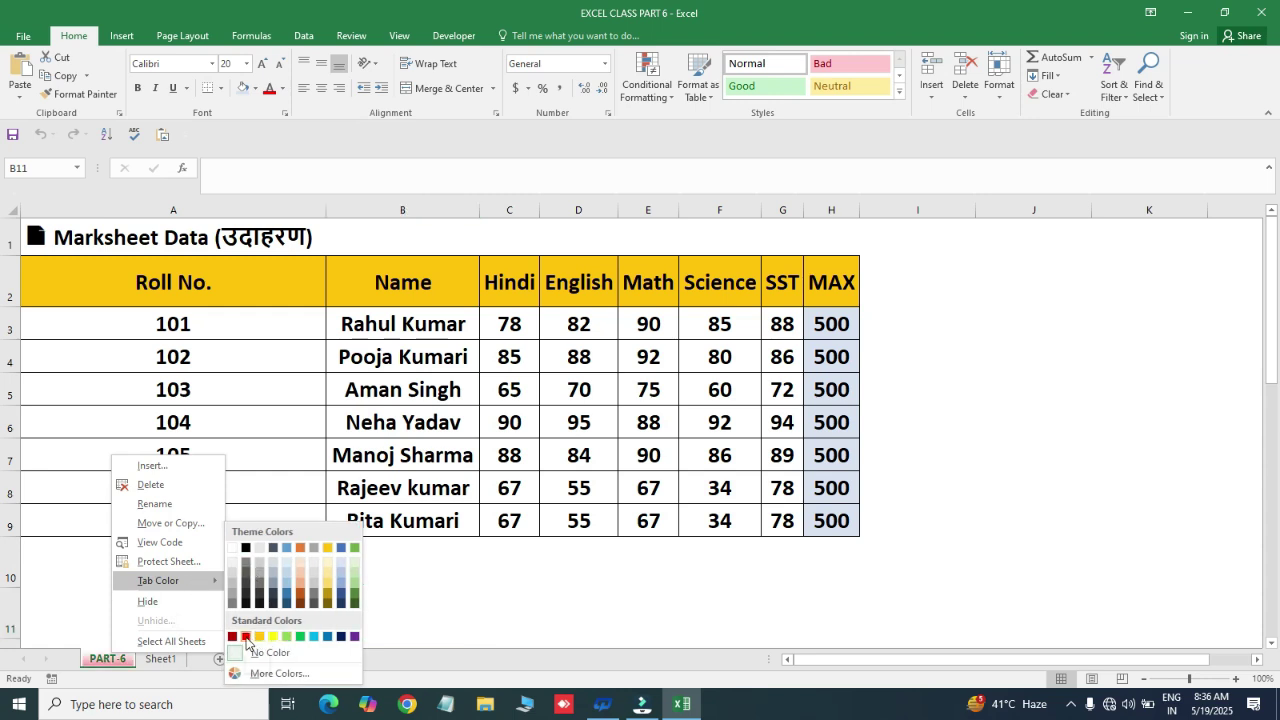
left_click(523, 606)
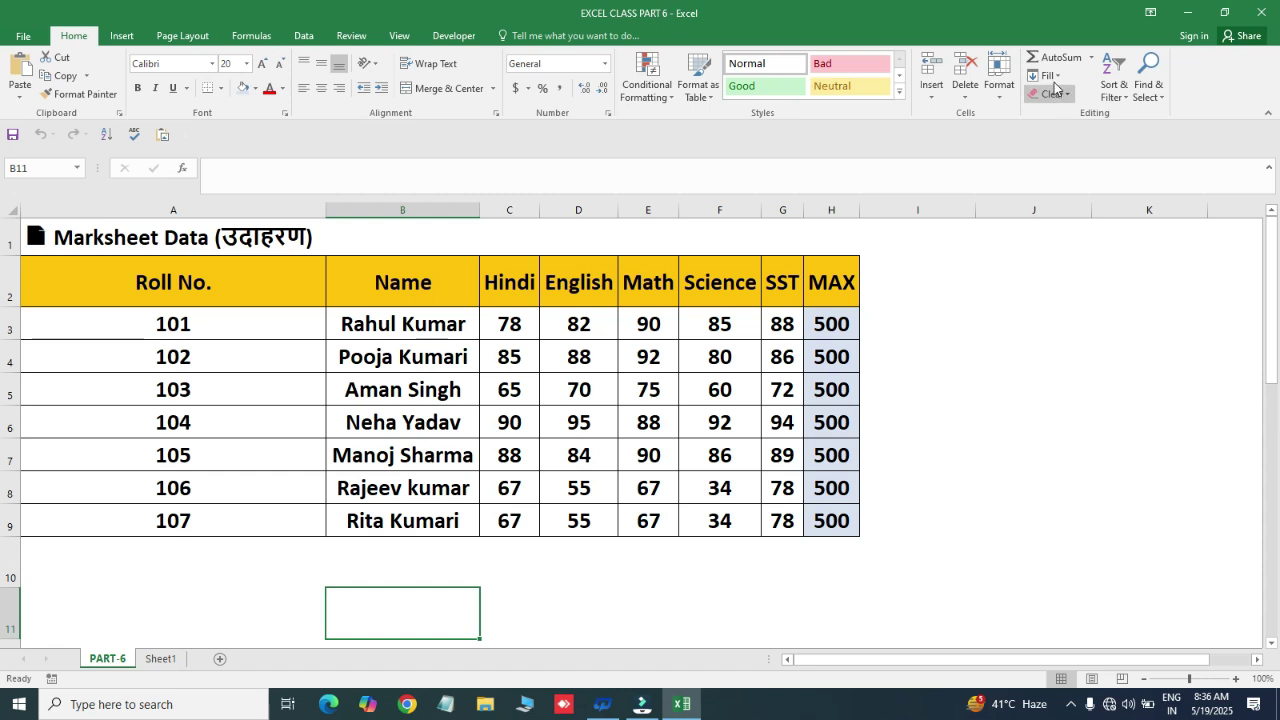
left_click(999, 100)
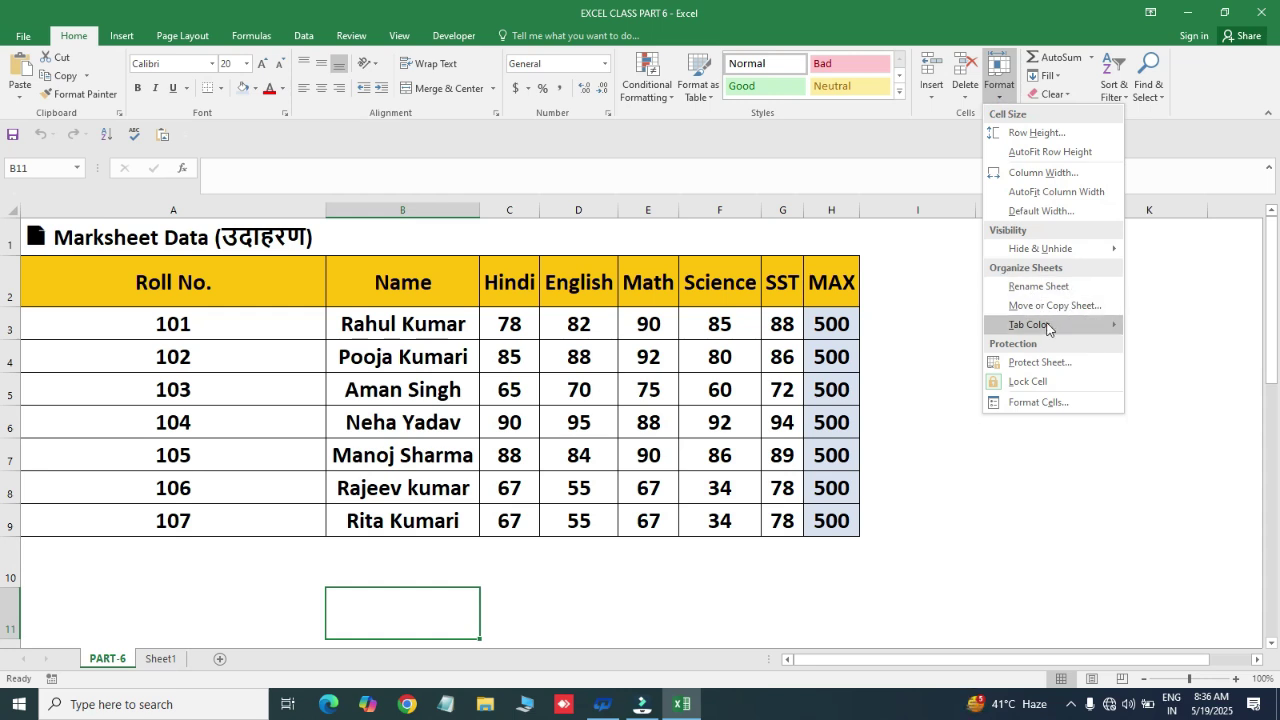
mouse_move(1047, 328)
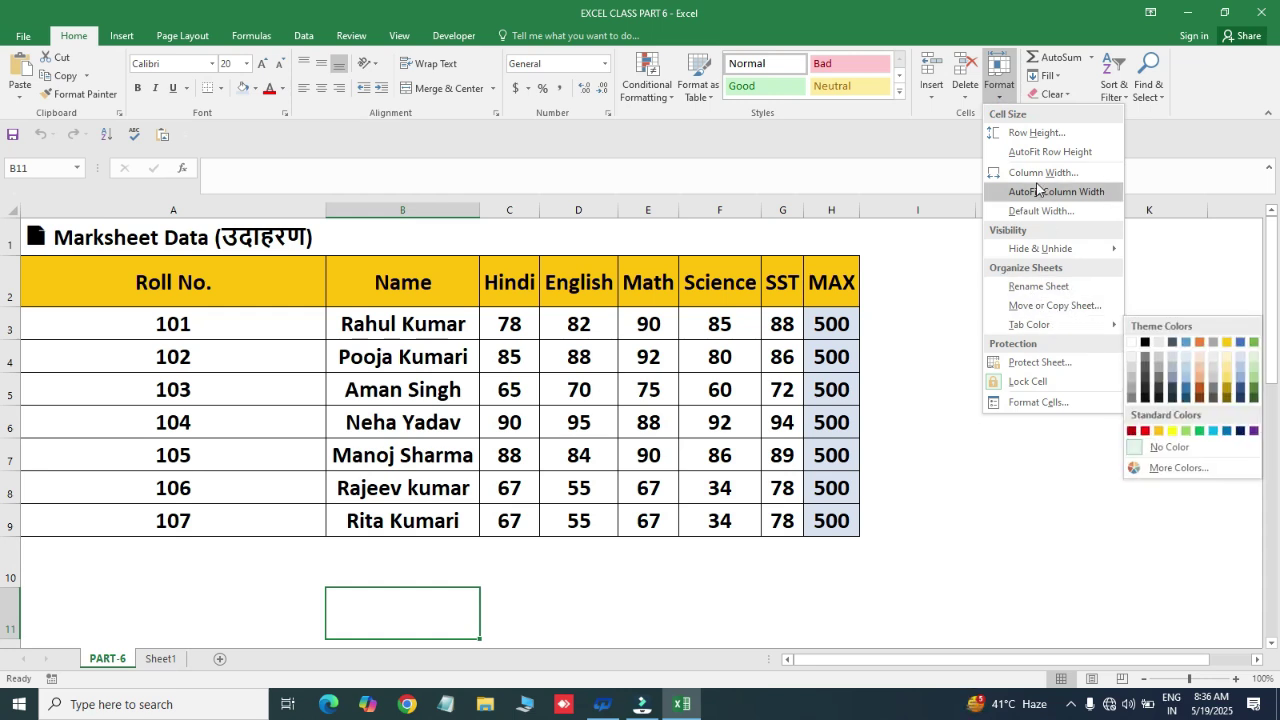
right_click(99, 664)
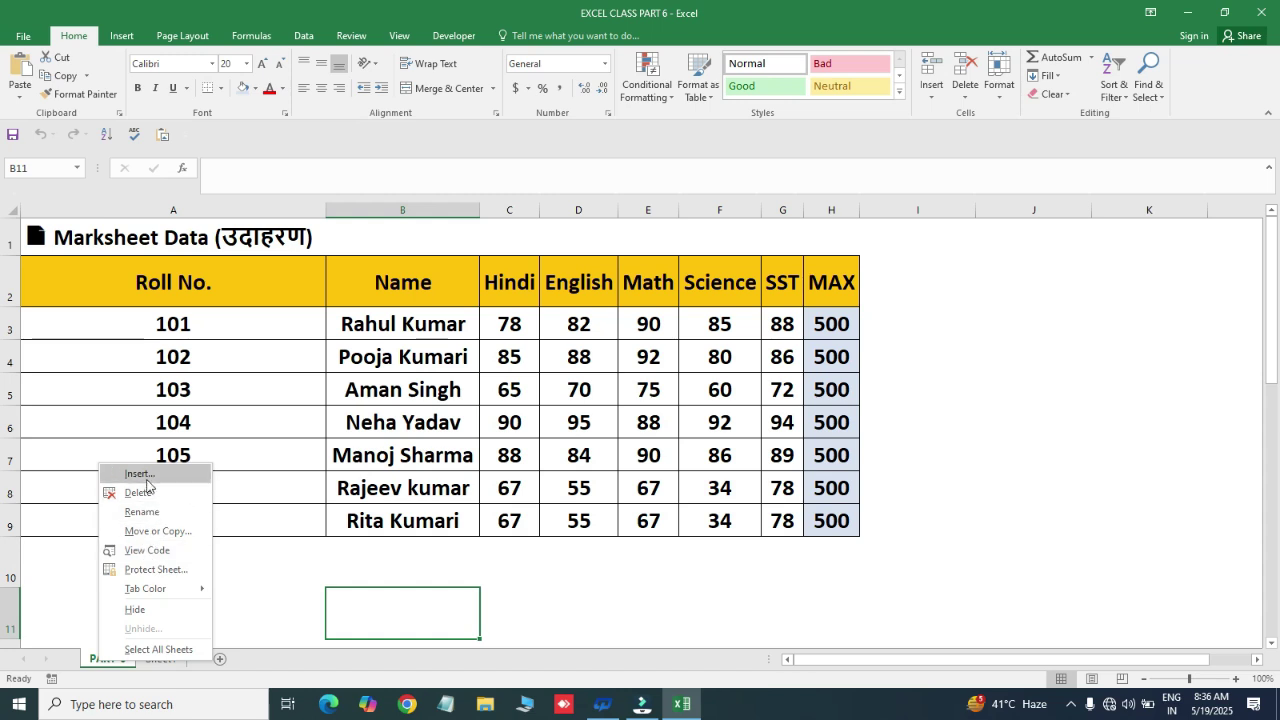
mouse_move(150, 588)
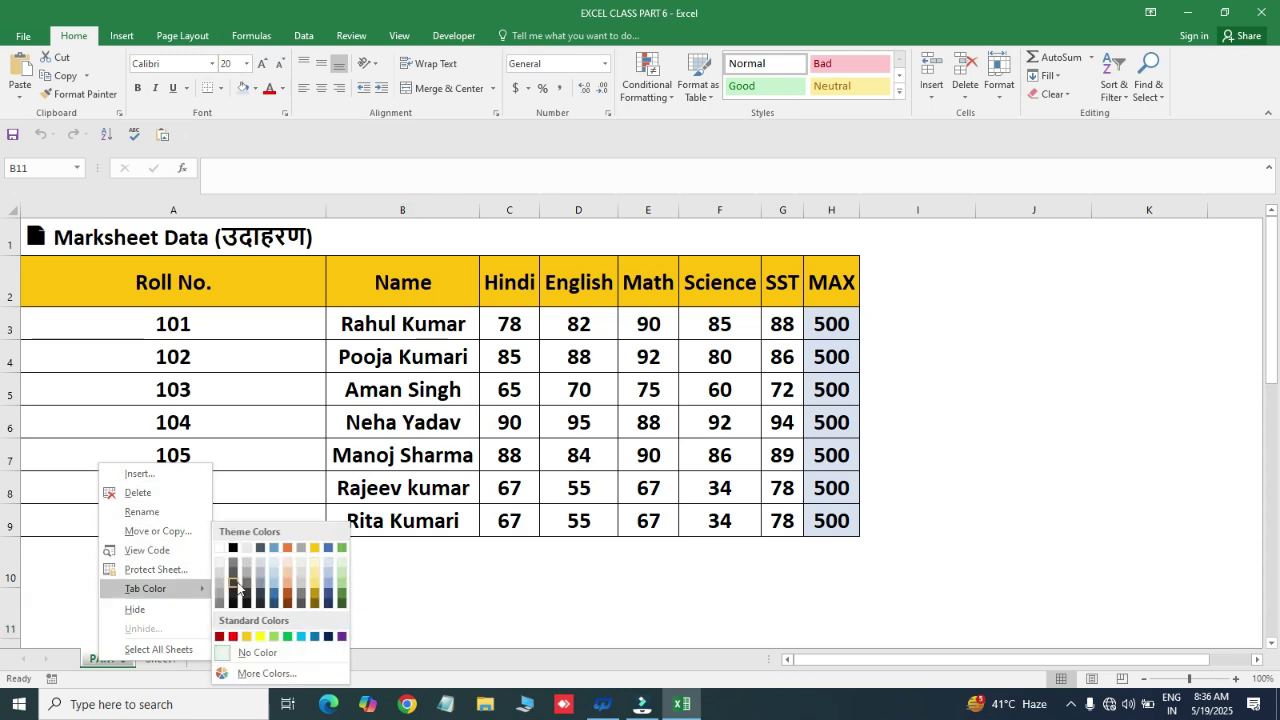
left_click(234, 580)
left_click(233, 582)
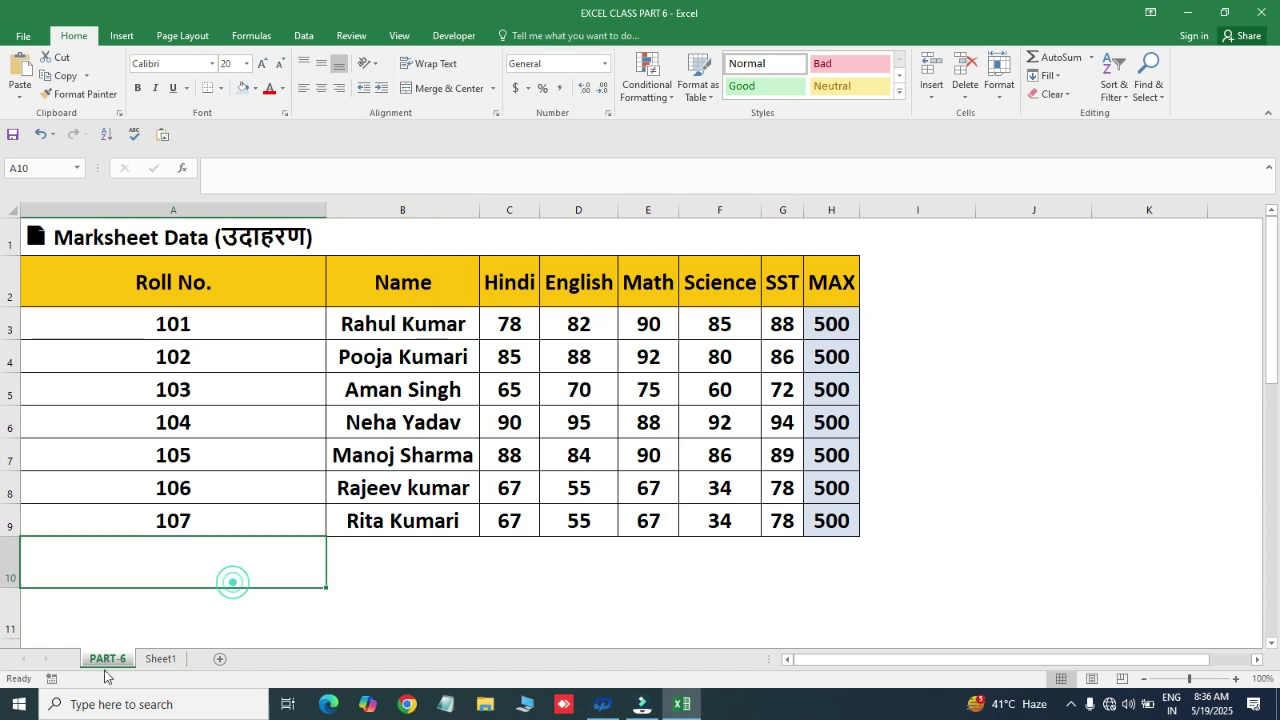
left_click(488, 553)
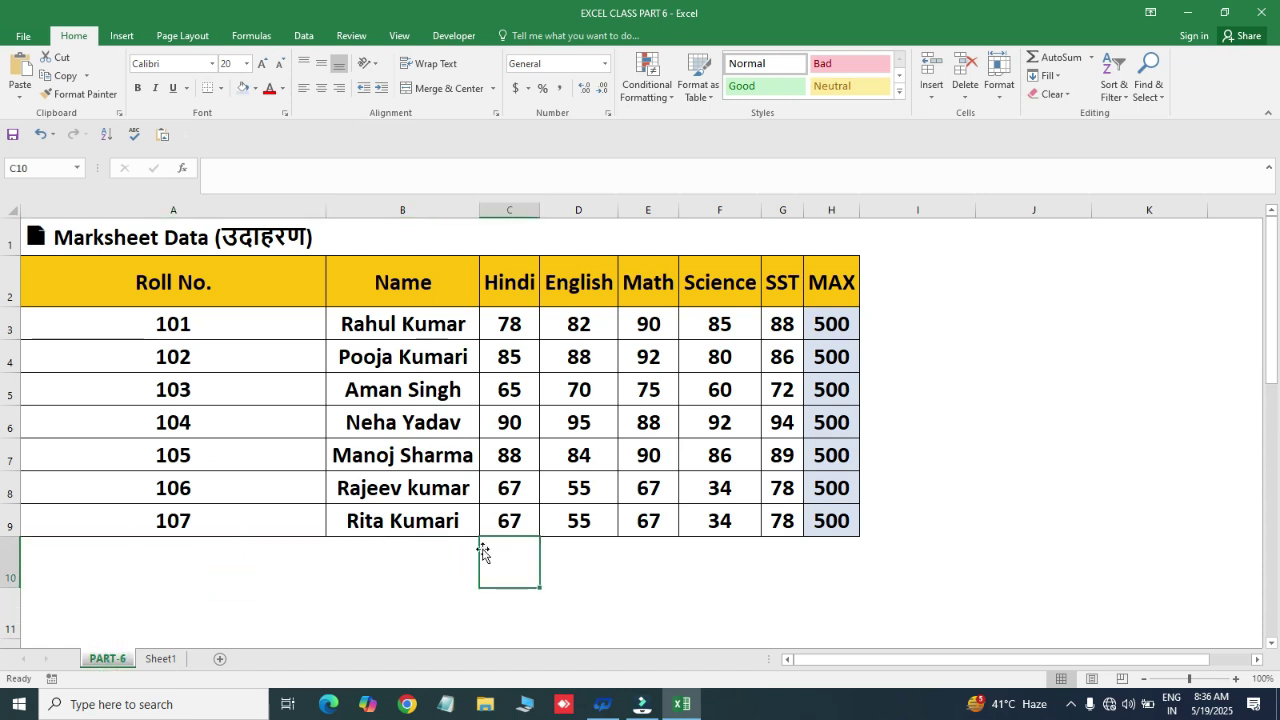
- Use Move or Copy Sheet with (move to end) and Create a copy ticked
left_click(999, 82)
mouse_move(1017, 283)
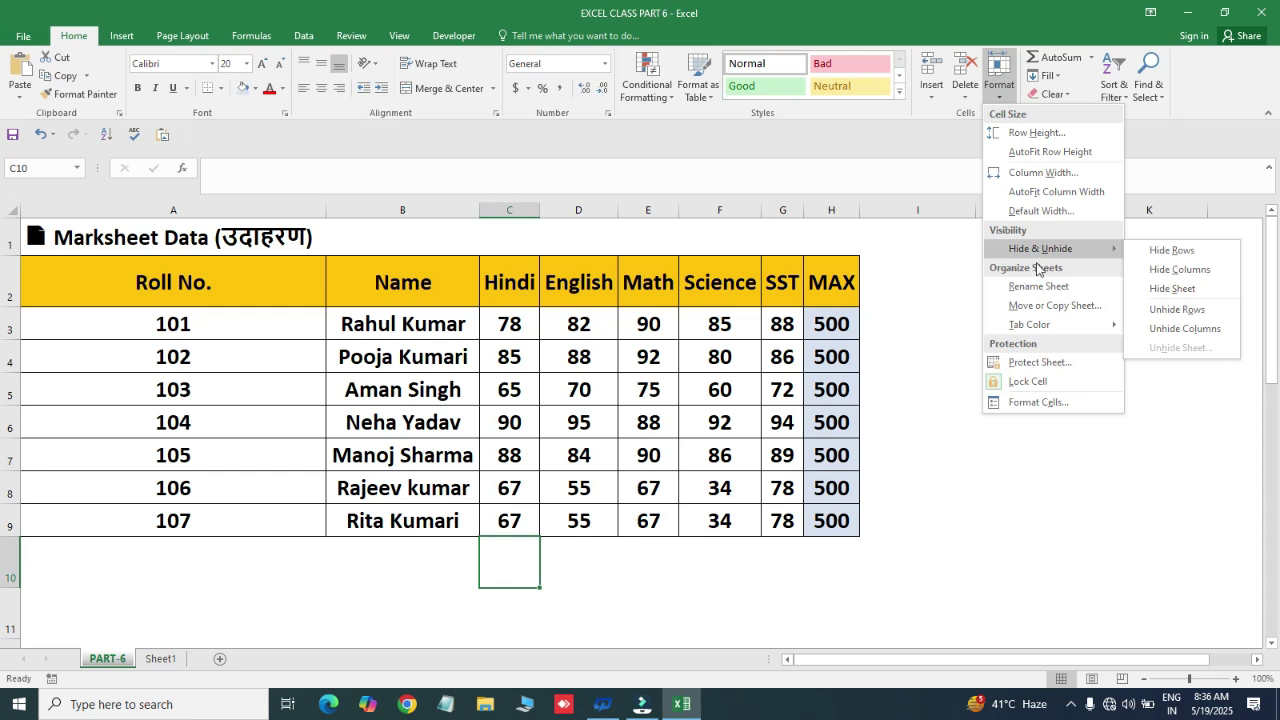
left_click(1043, 310)
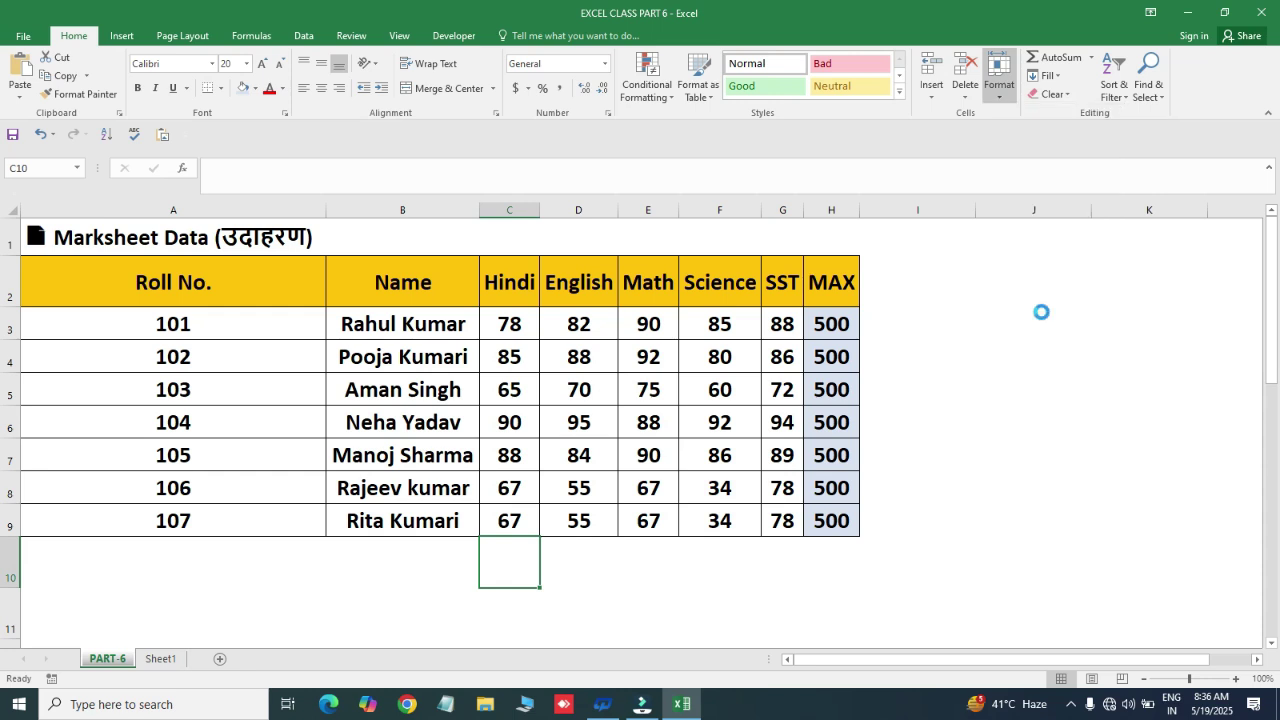
left_click_drag(1035, 209, 986, 253)
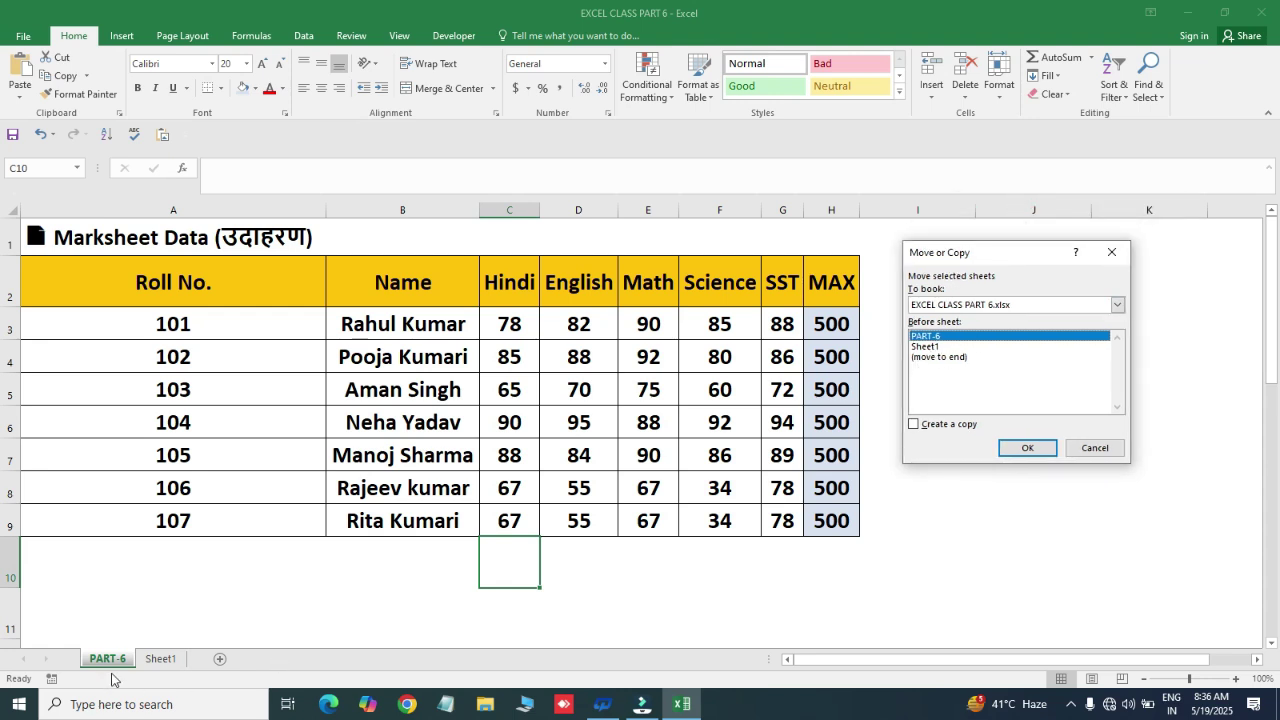
left_click(940, 357)
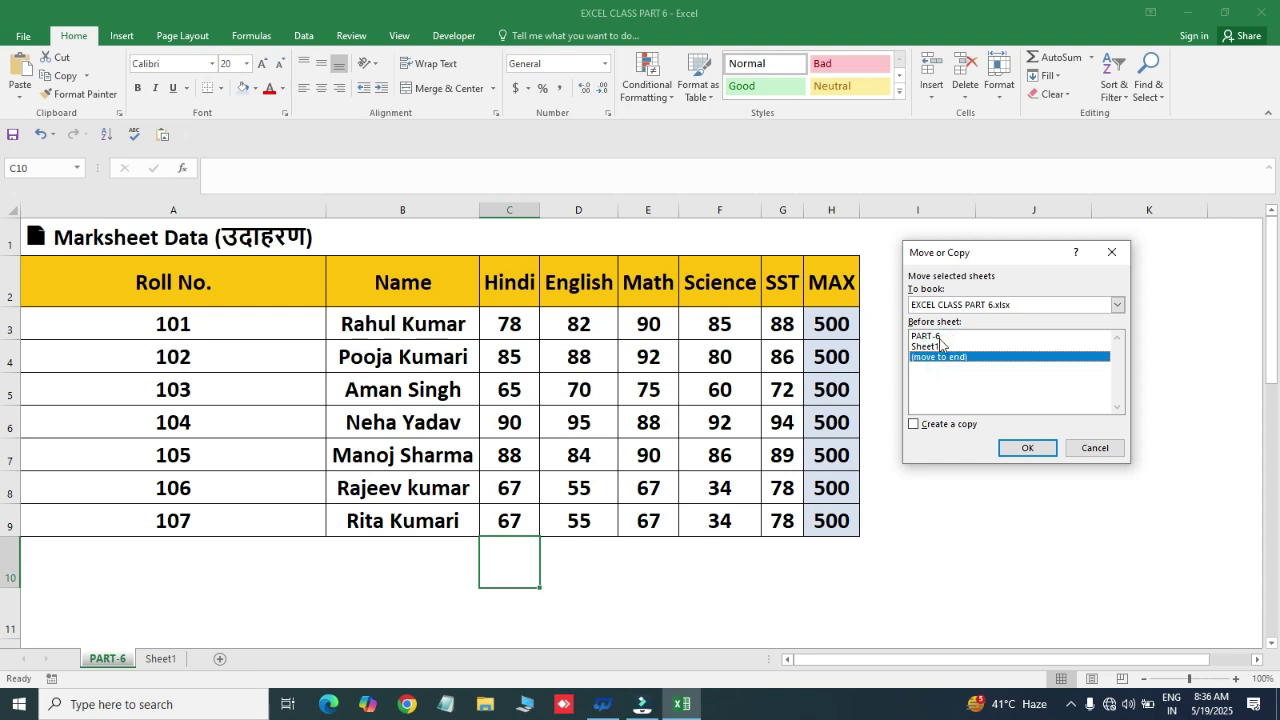
left_click(939, 337)
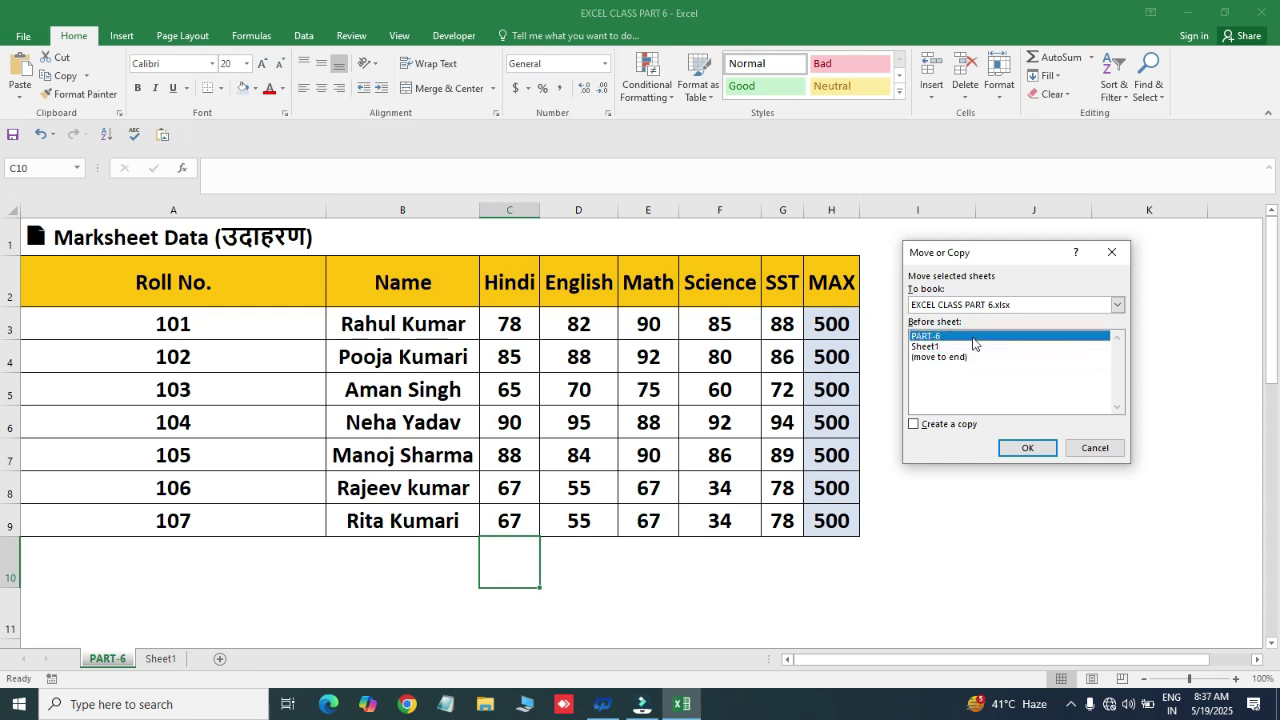
left_click(953, 357)
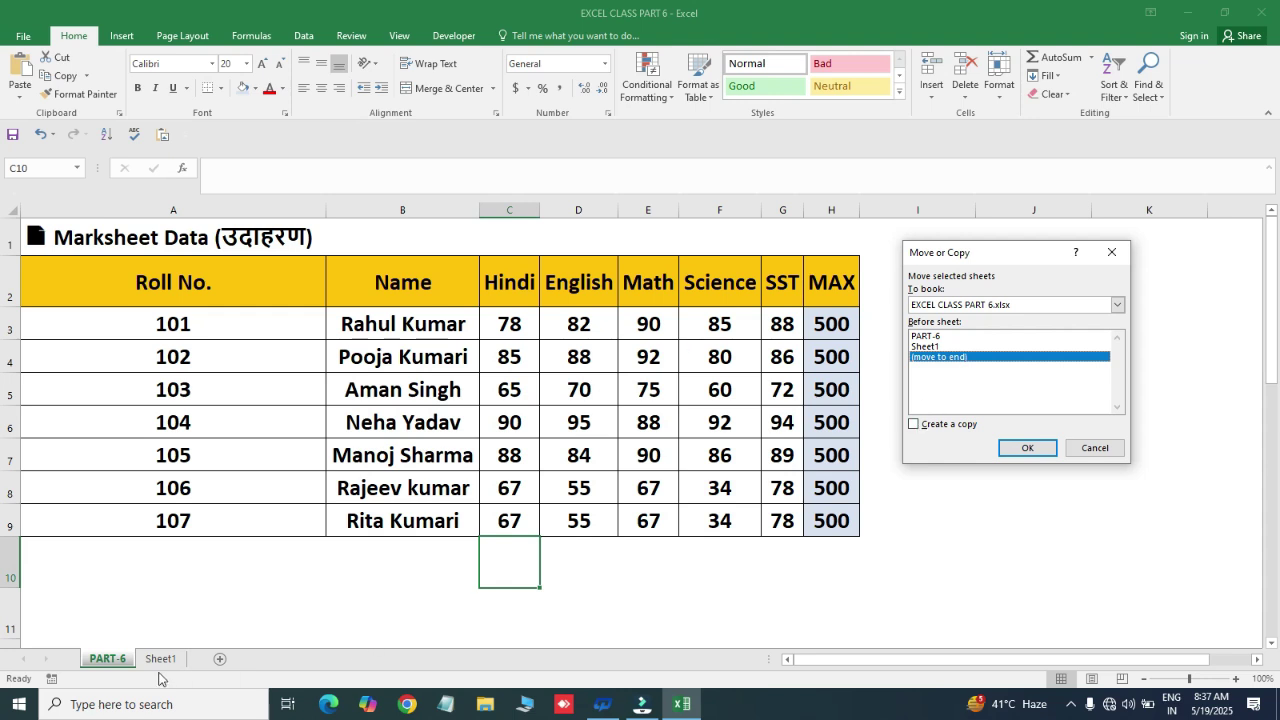
left_click(923, 428)
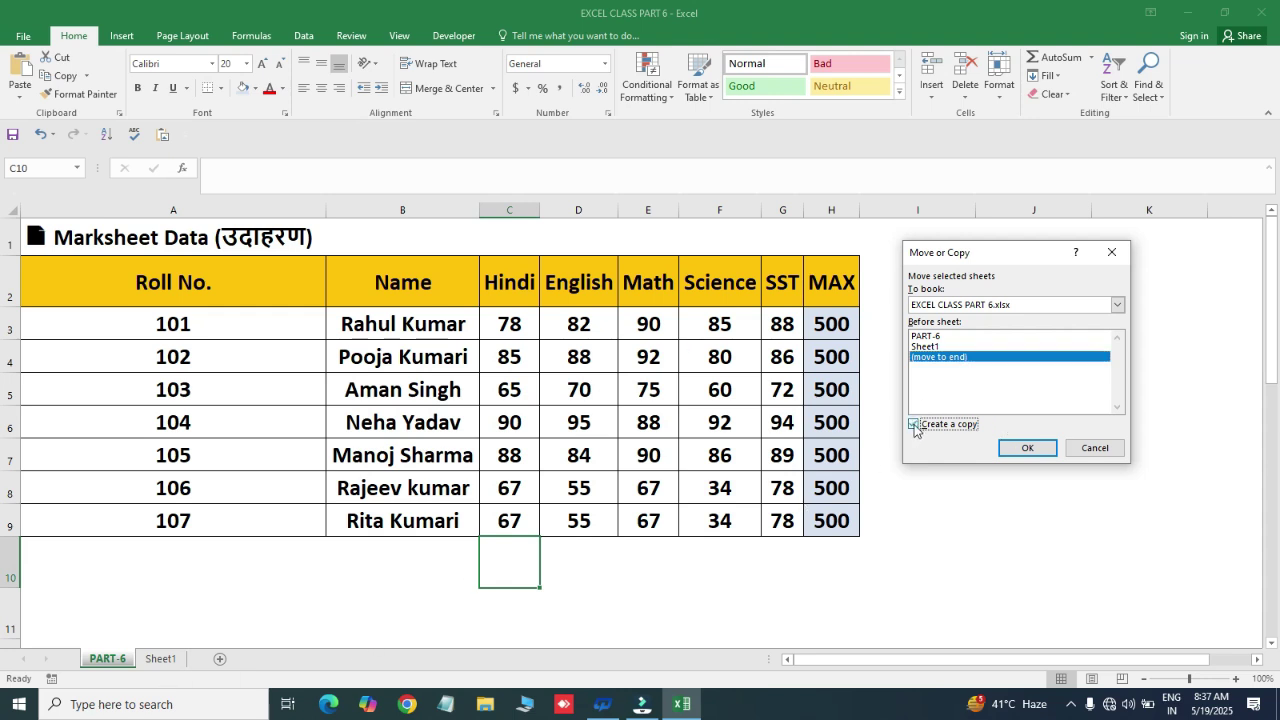
left_click(1047, 452)
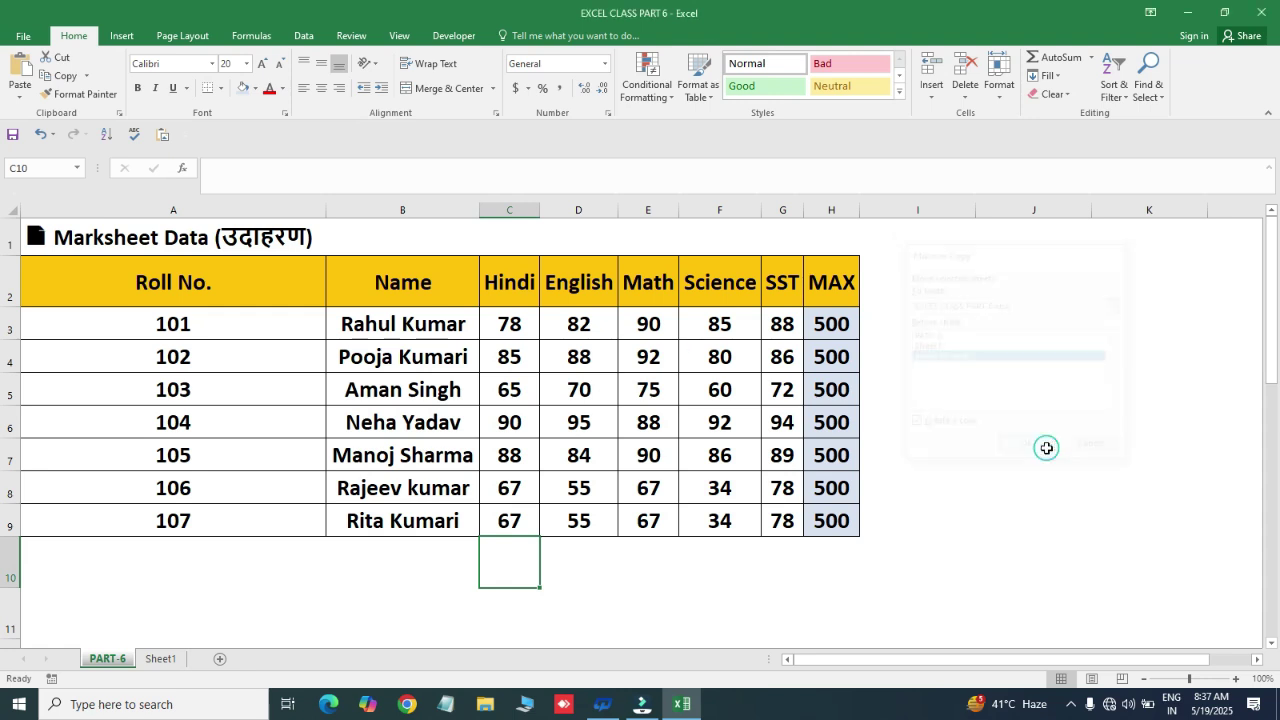
left_click(175, 612)
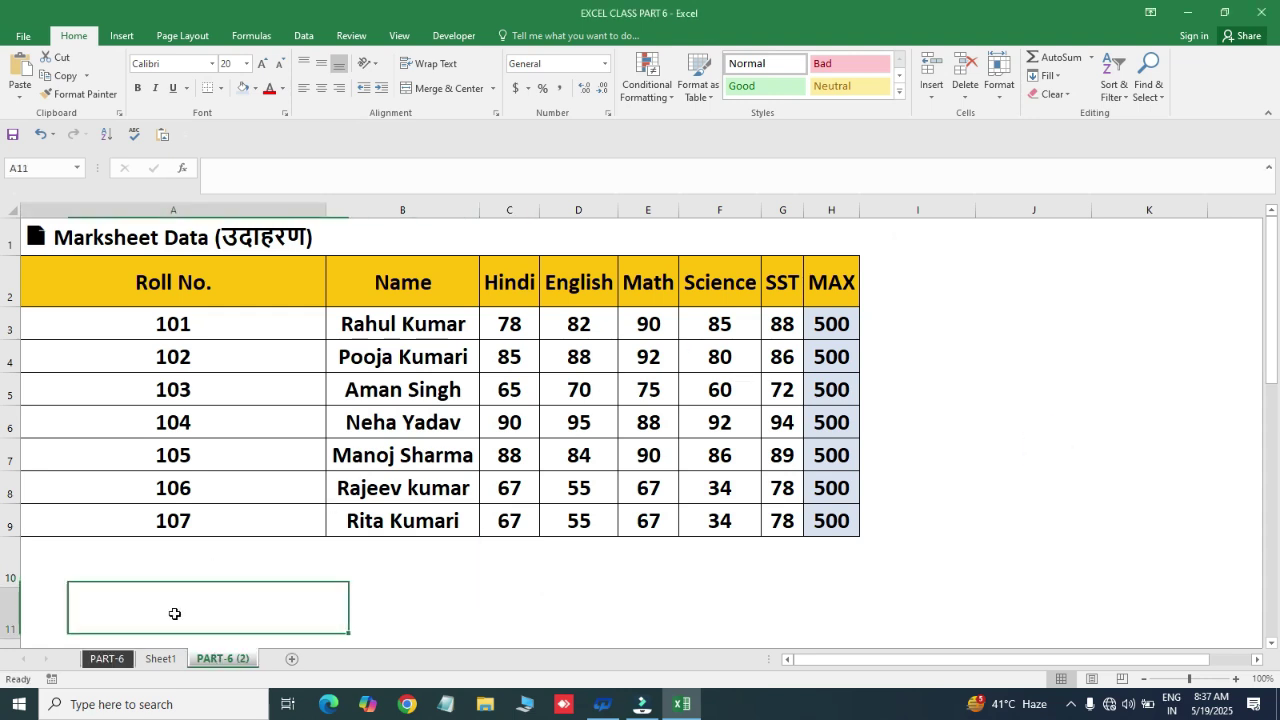
- On the PART-6 (2) sheet, set its tab colour to the standard red
left_click(140, 532)
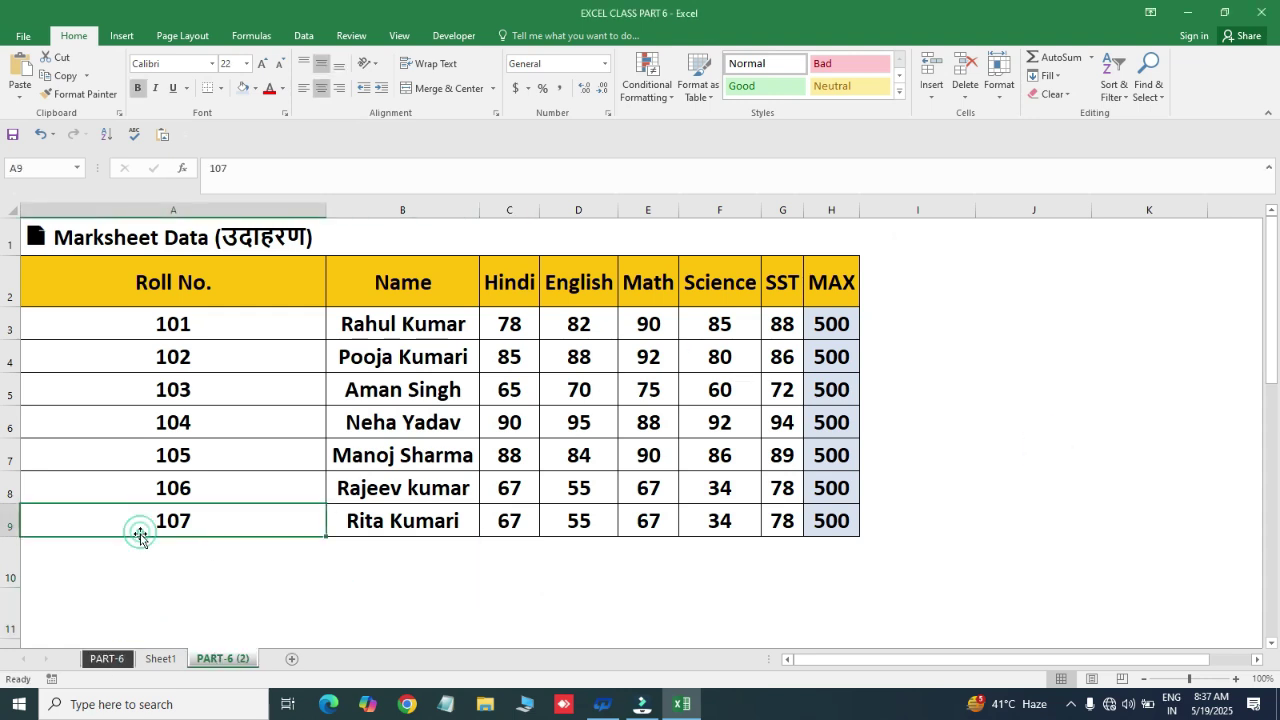
left_click(110, 658)
left_click(160, 548)
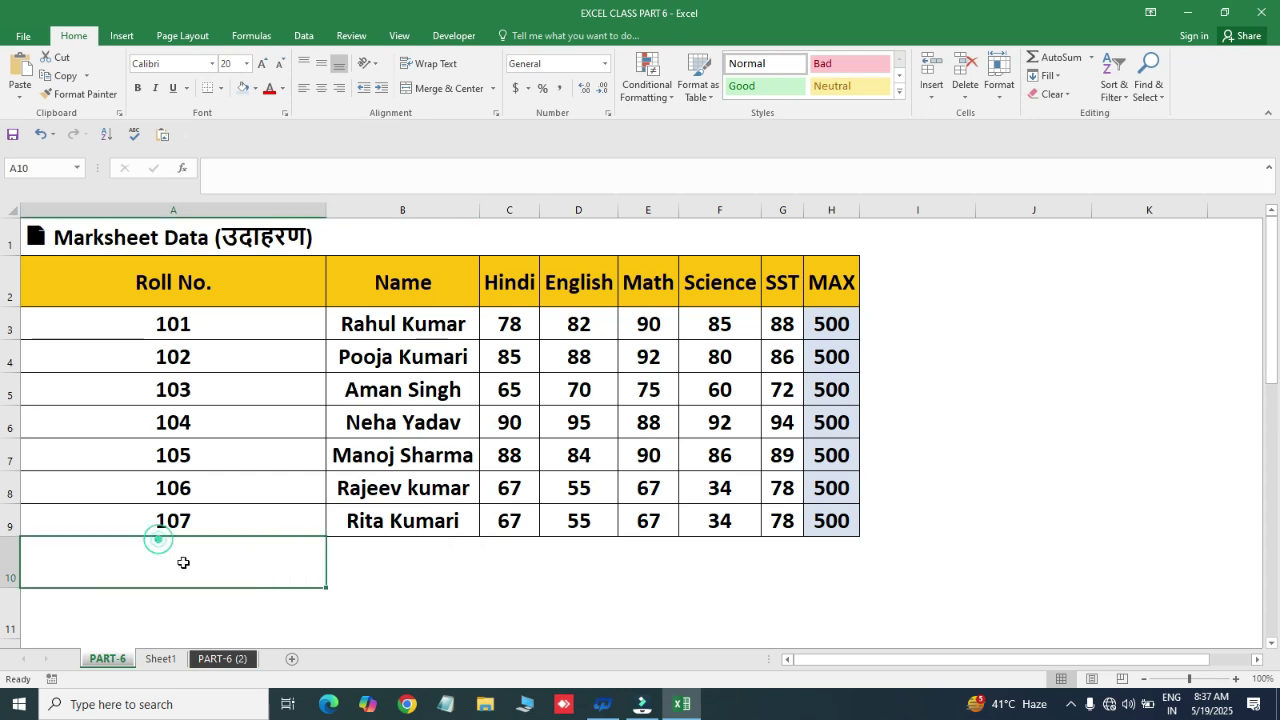
left_click(226, 660)
left_click(431, 412)
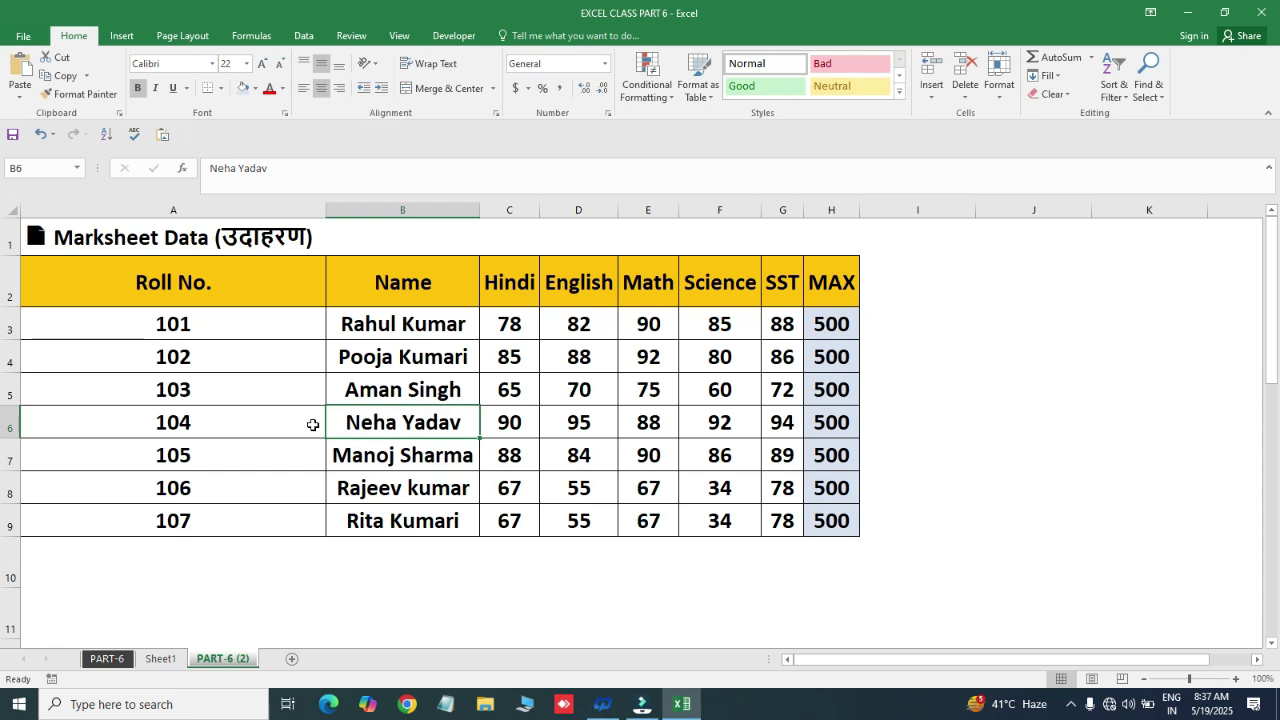
left_click(999, 80)
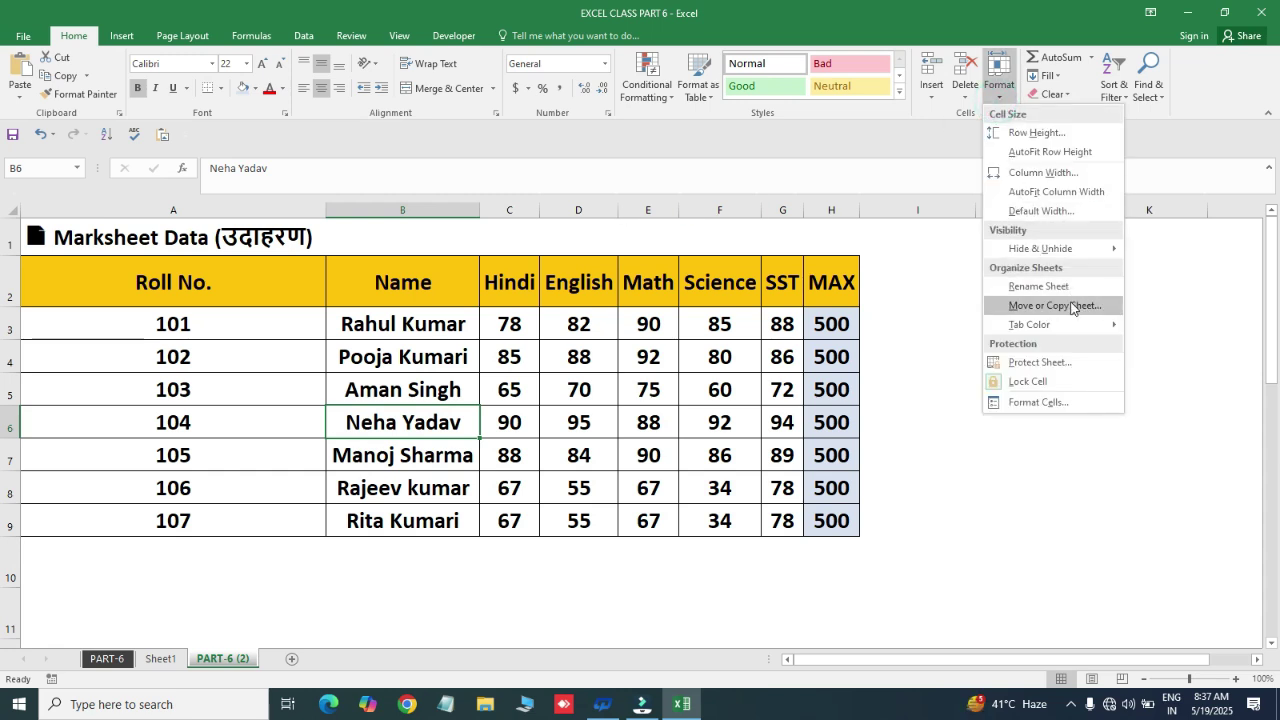
mouse_move(1065, 330)
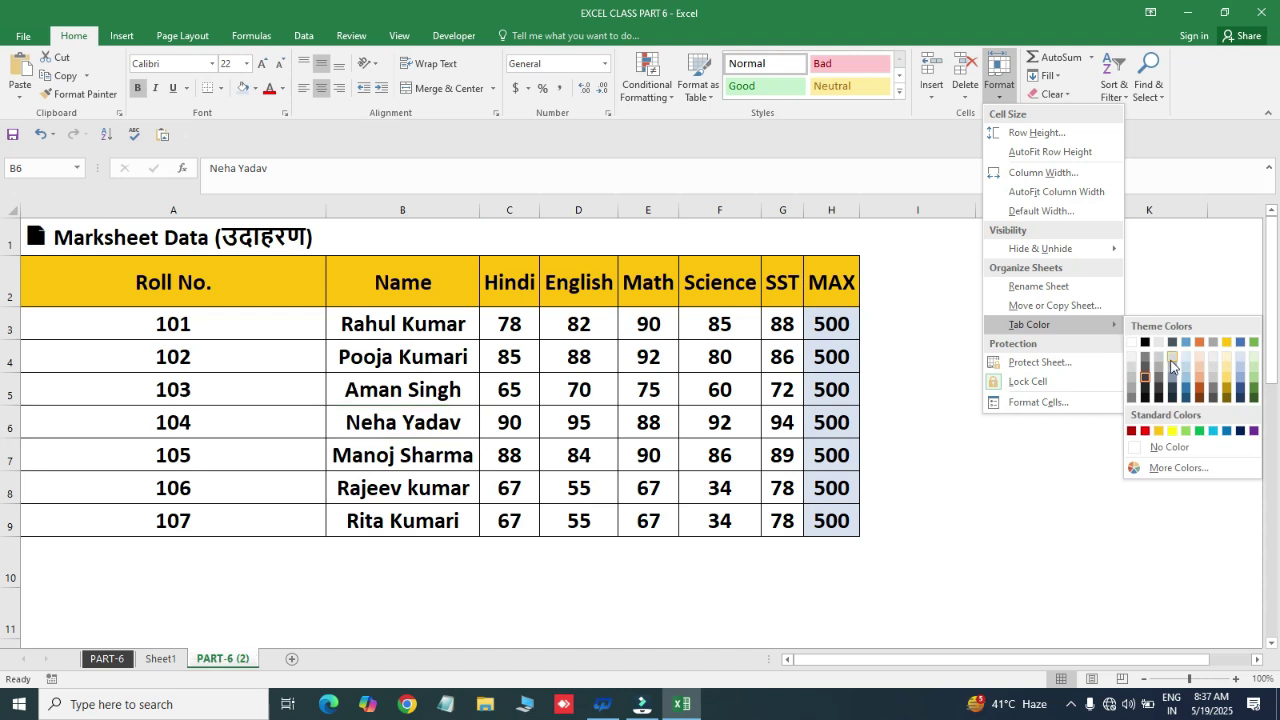
left_click(1147, 432)
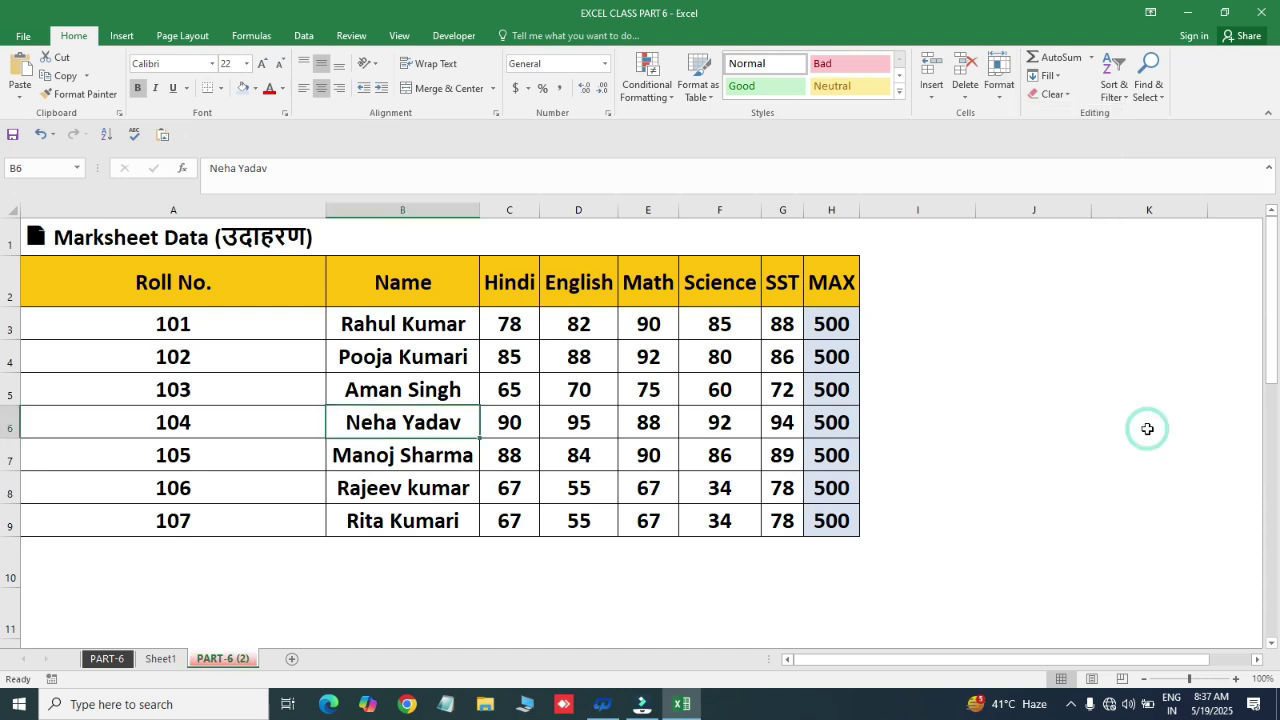
left_click(160, 660)
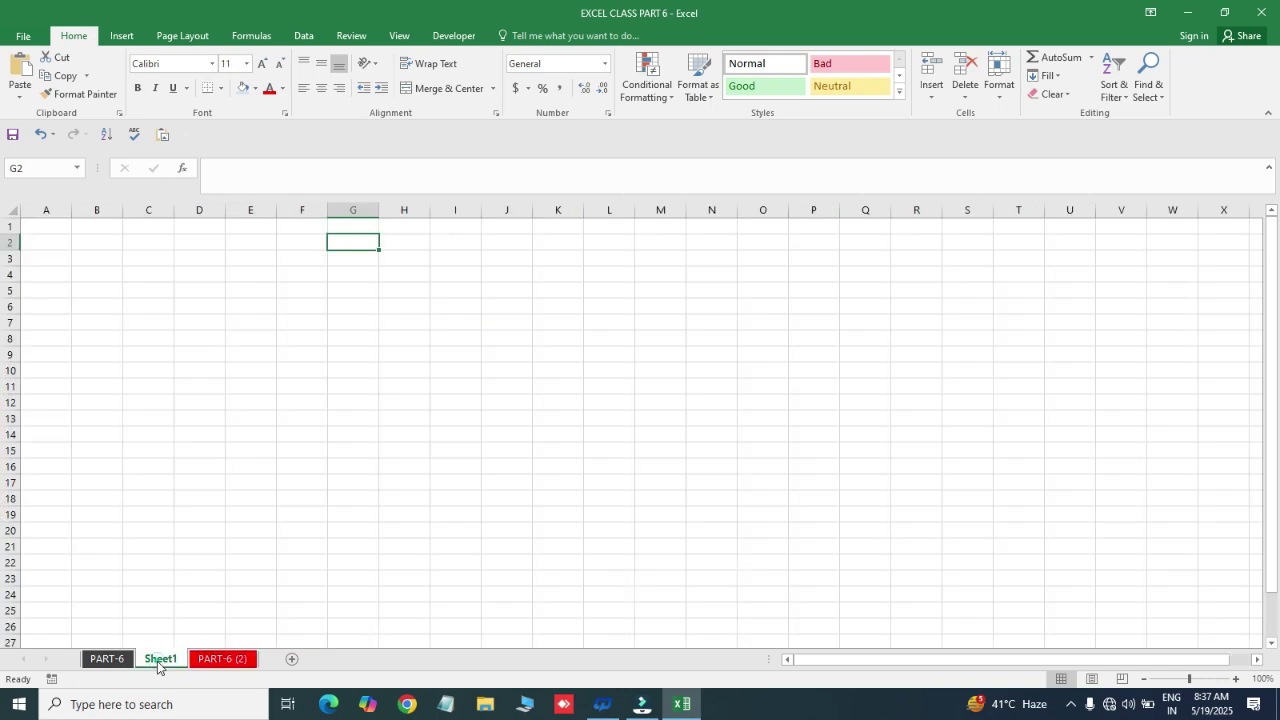
- Return to PART-6 (2) and choose Protect Sheet from the Format menu
left_click(225, 660)
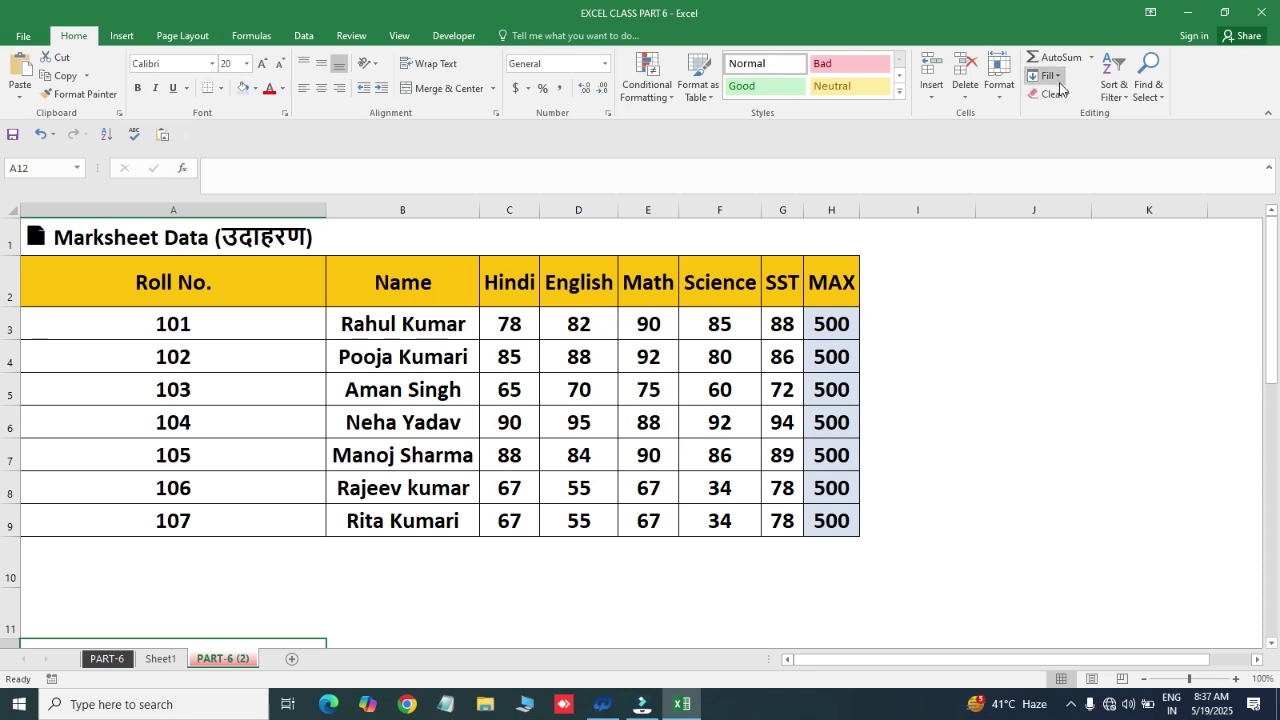
left_click(1000, 100)
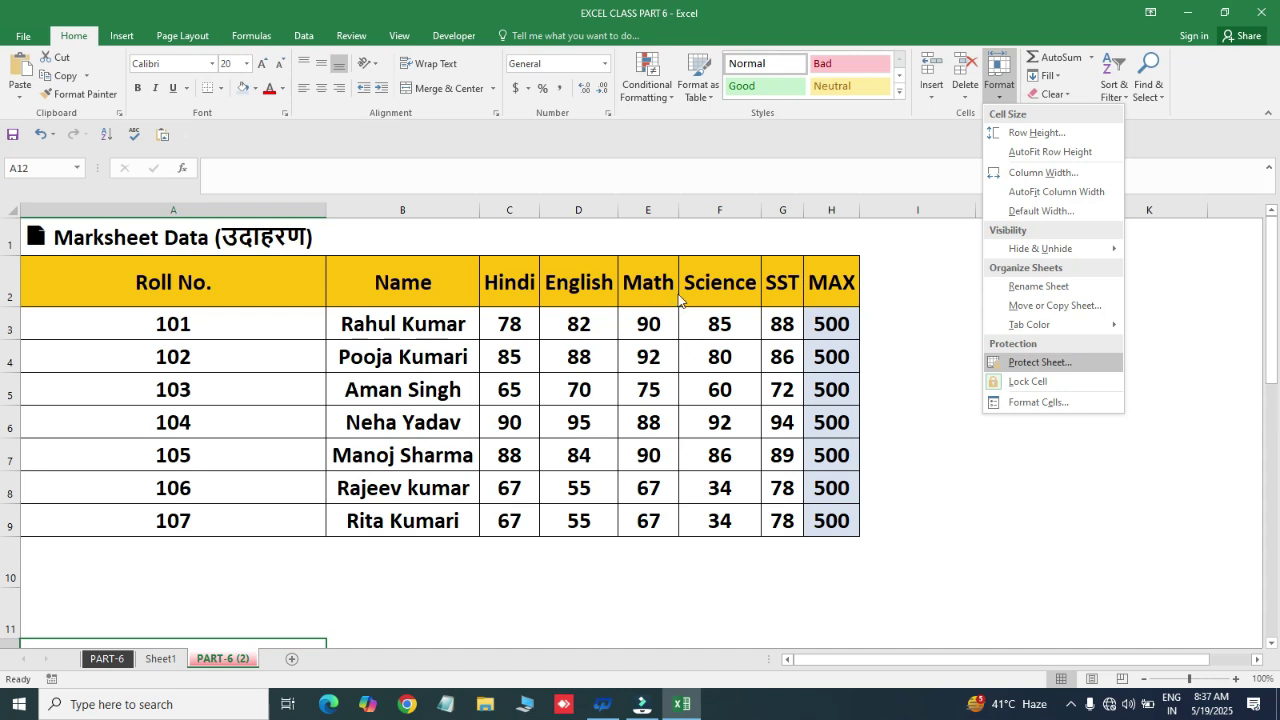
left_click(1034, 362)
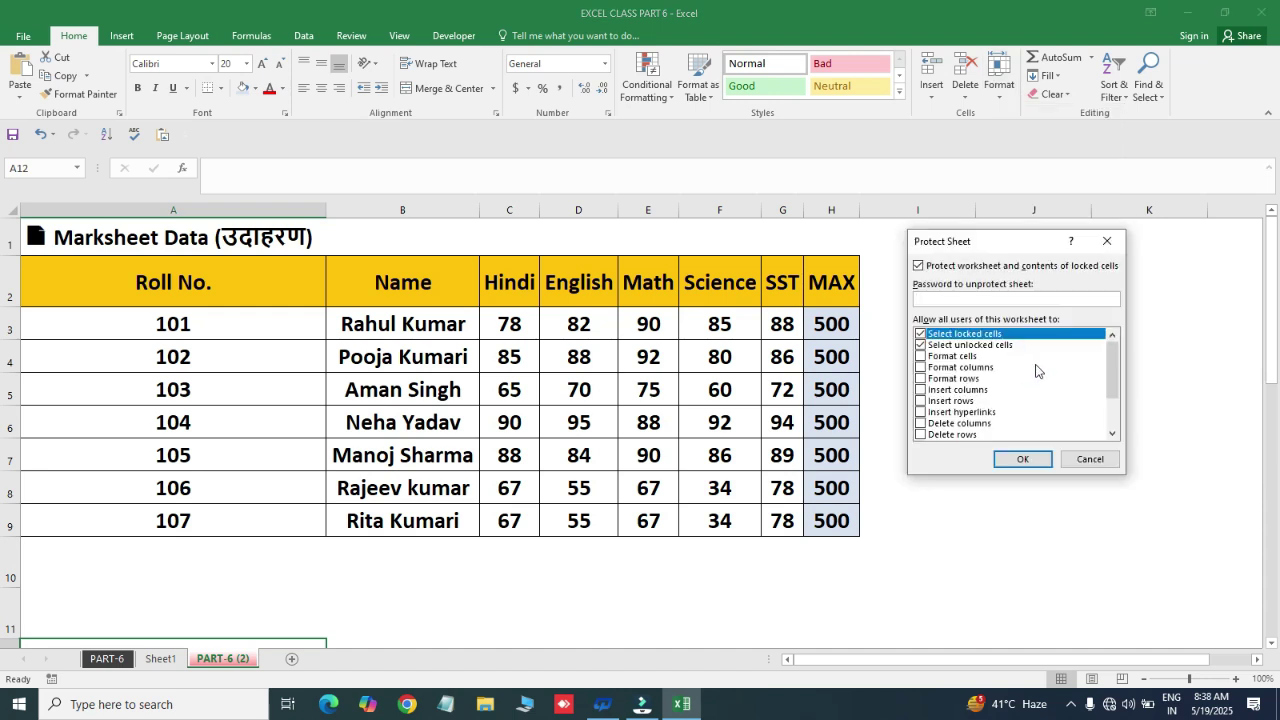
- Protect PART-6 (2) with a password, entering it and confirming it
left_click(934, 301)
left_click(1022, 459)
left_click(979, 326)
type("123")
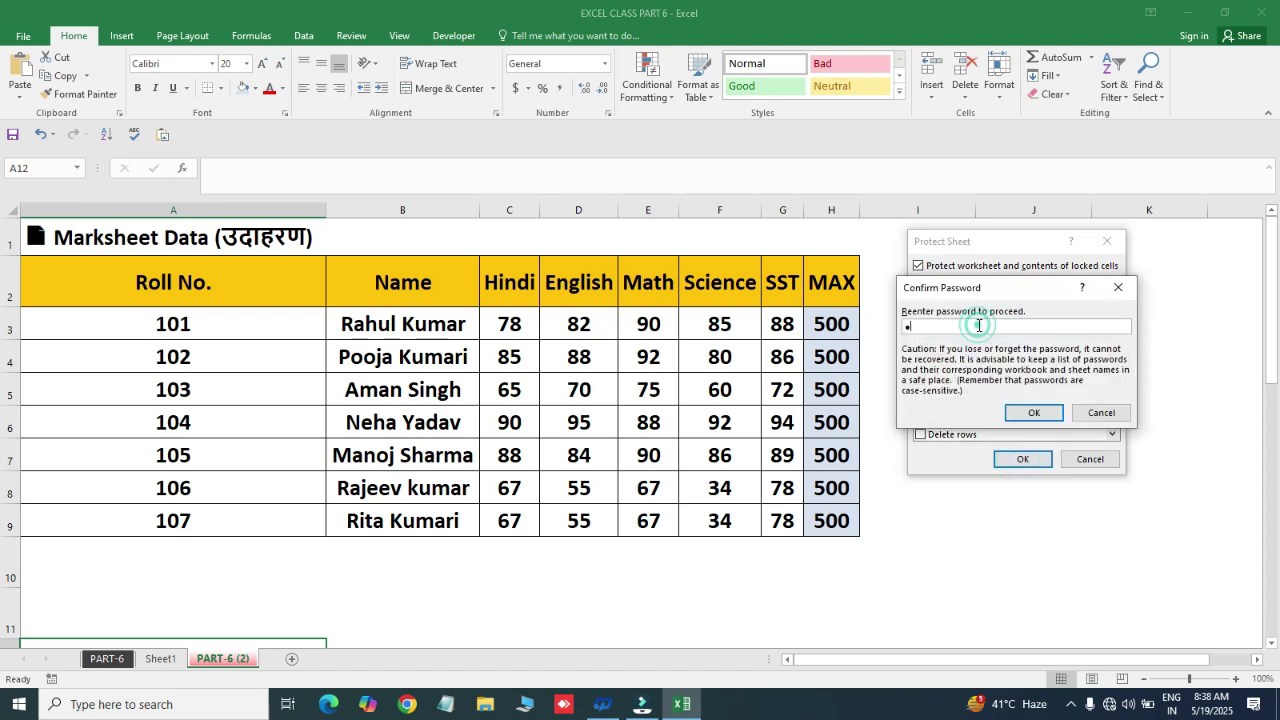
left_click(1033, 413)
- Test the protection by trying to edit cells D4 and I4, dismissing each warning
left_click(550, 366)
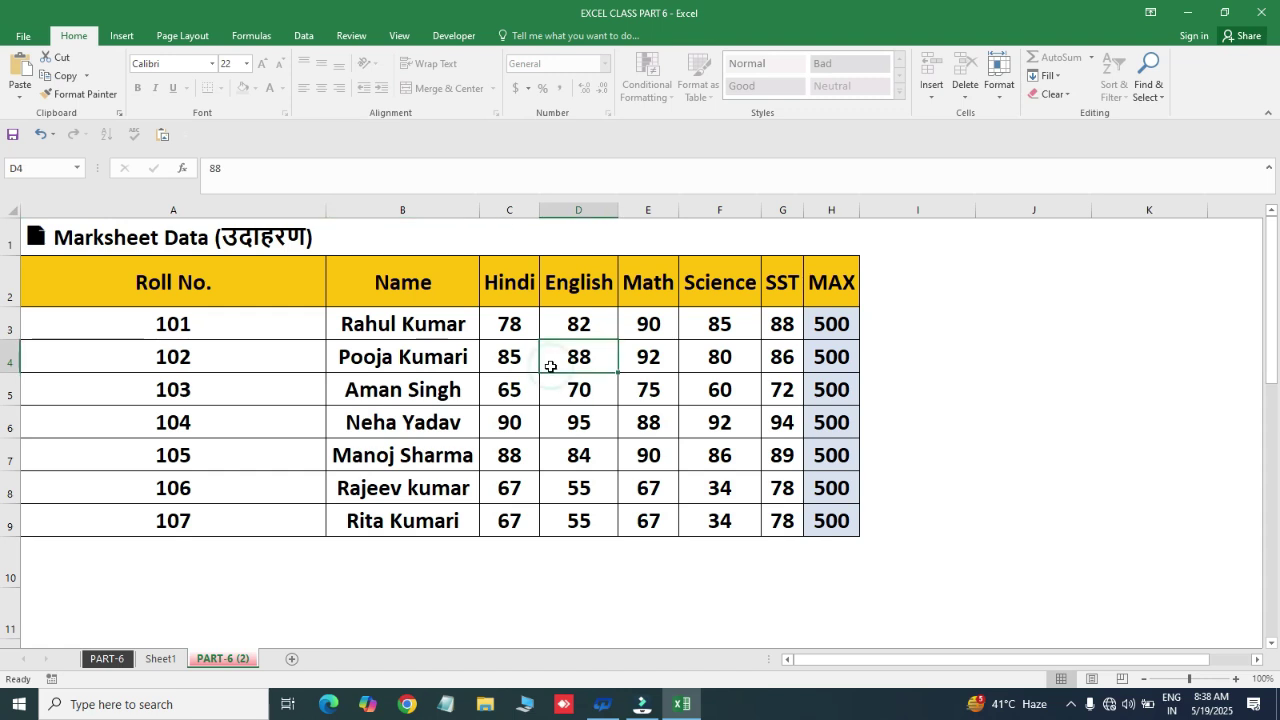
double_click(550, 366)
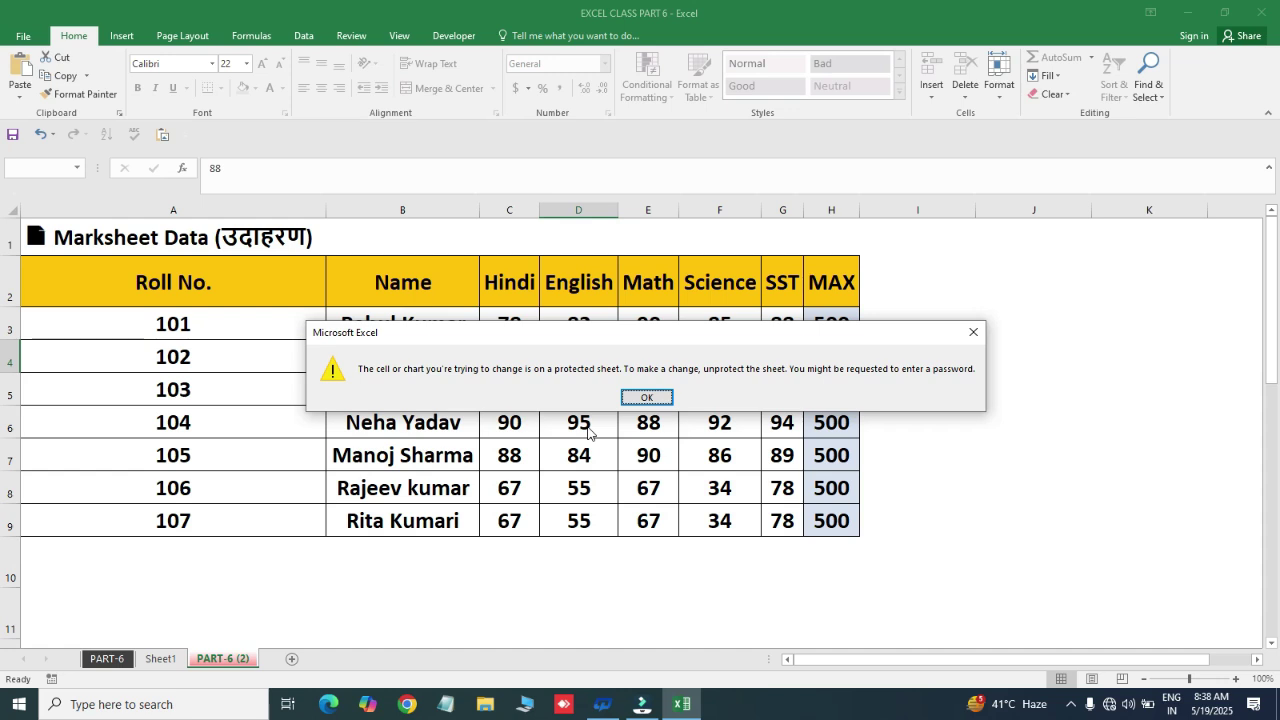
key("Return")
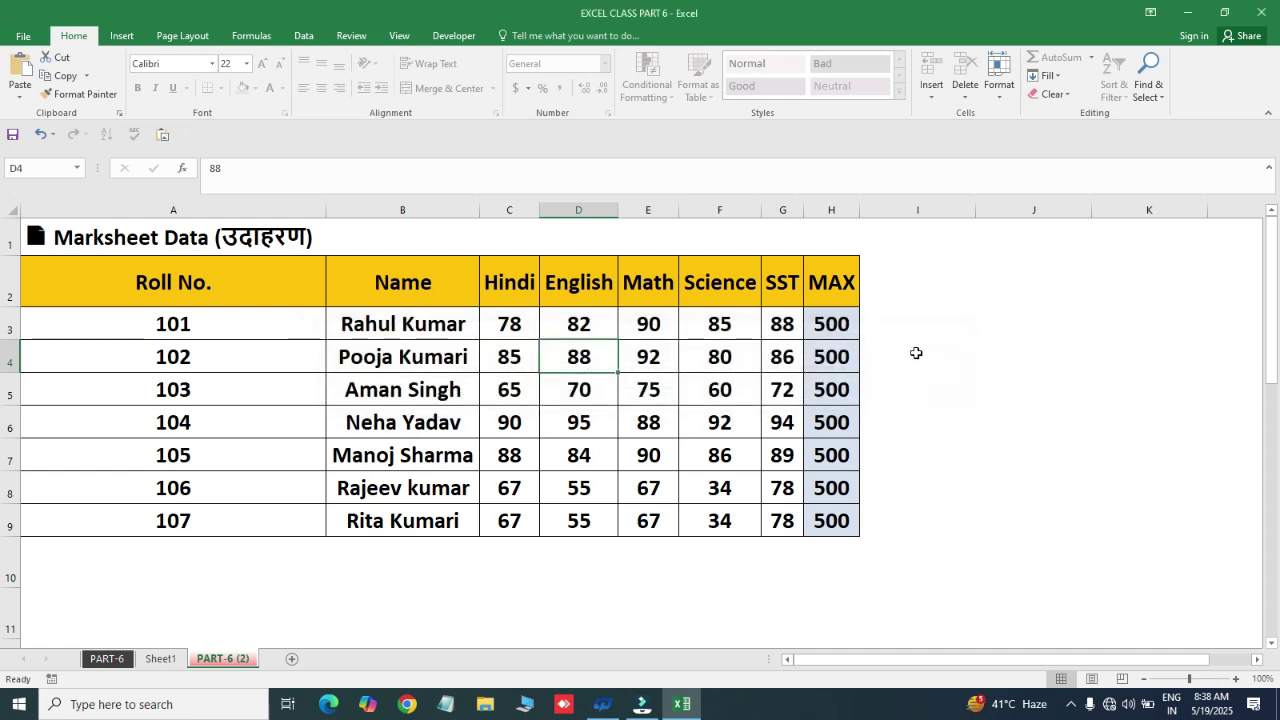
double_click(917, 353)
key("Return")
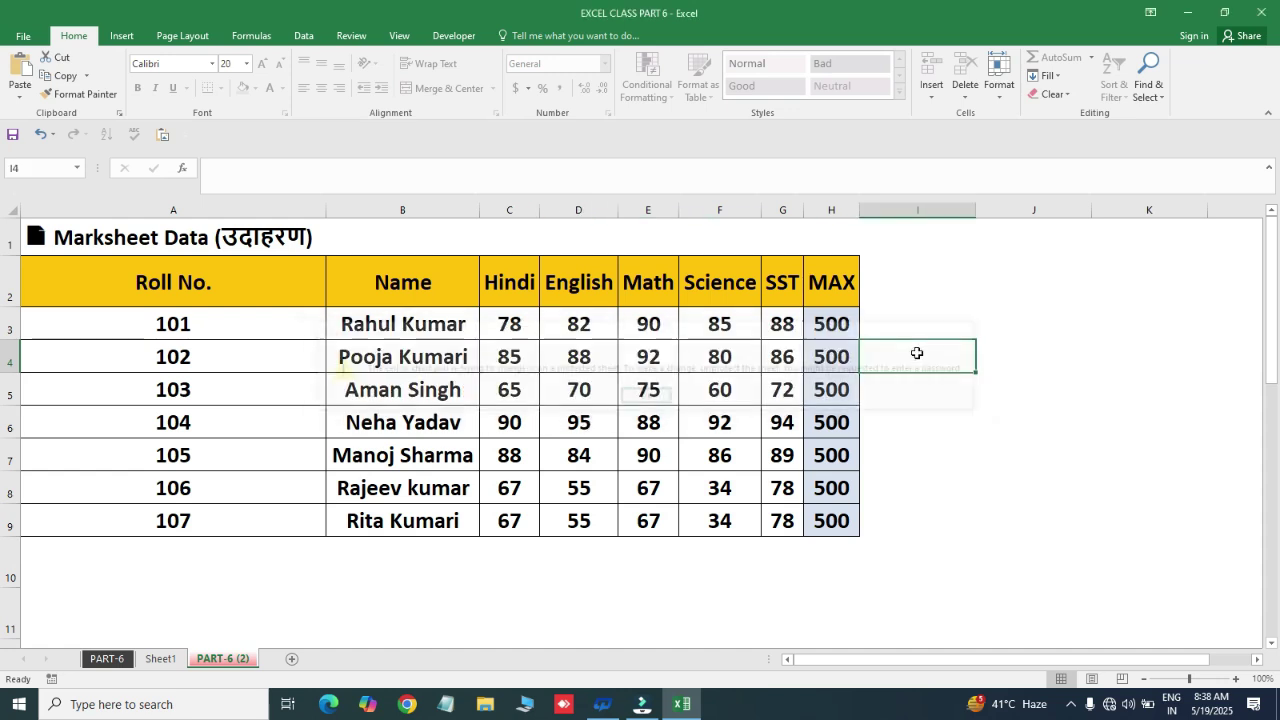
left_click(942, 296)
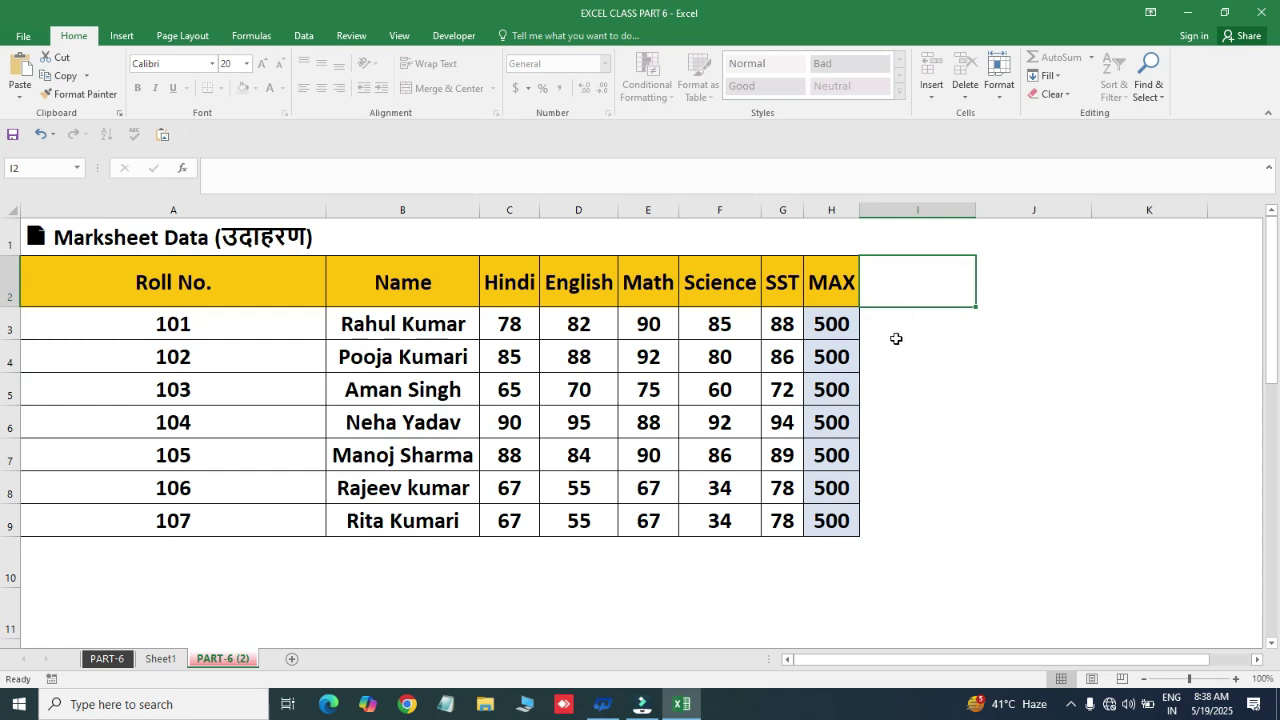
left_click(1000, 95)
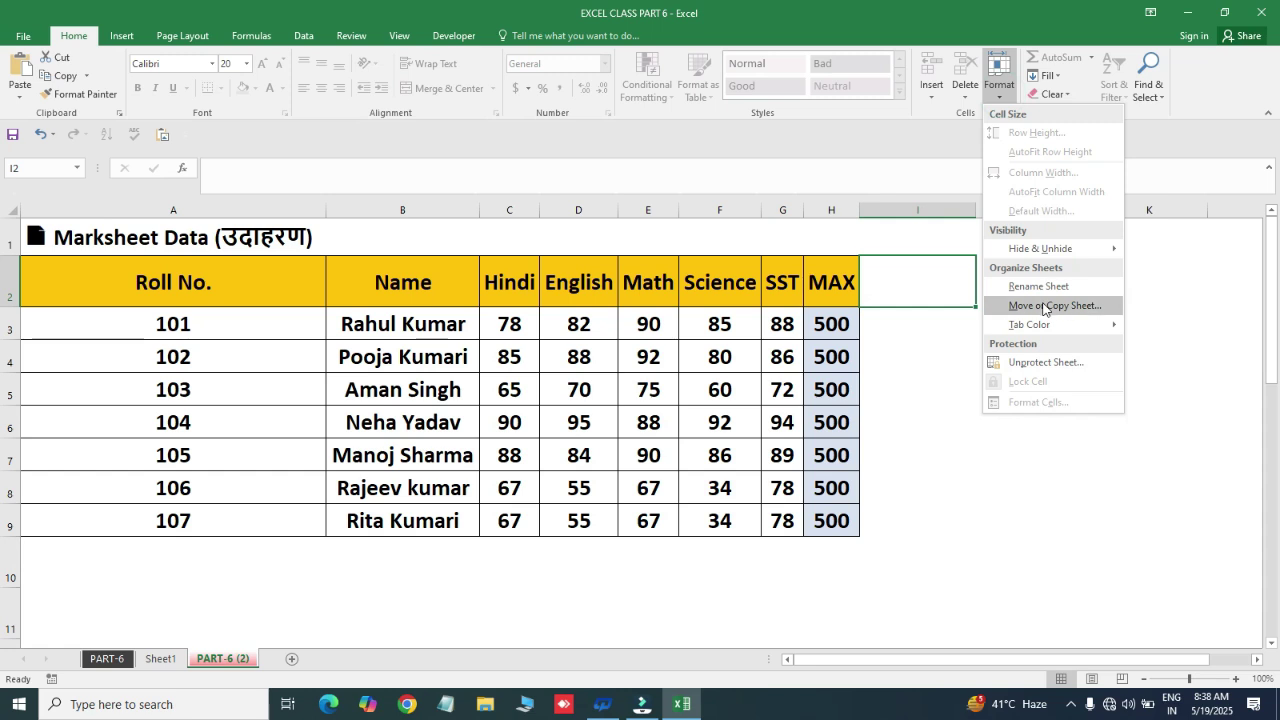
- Unprotect the PART-6 (2) sheet by entering its password
left_click(1042, 362)
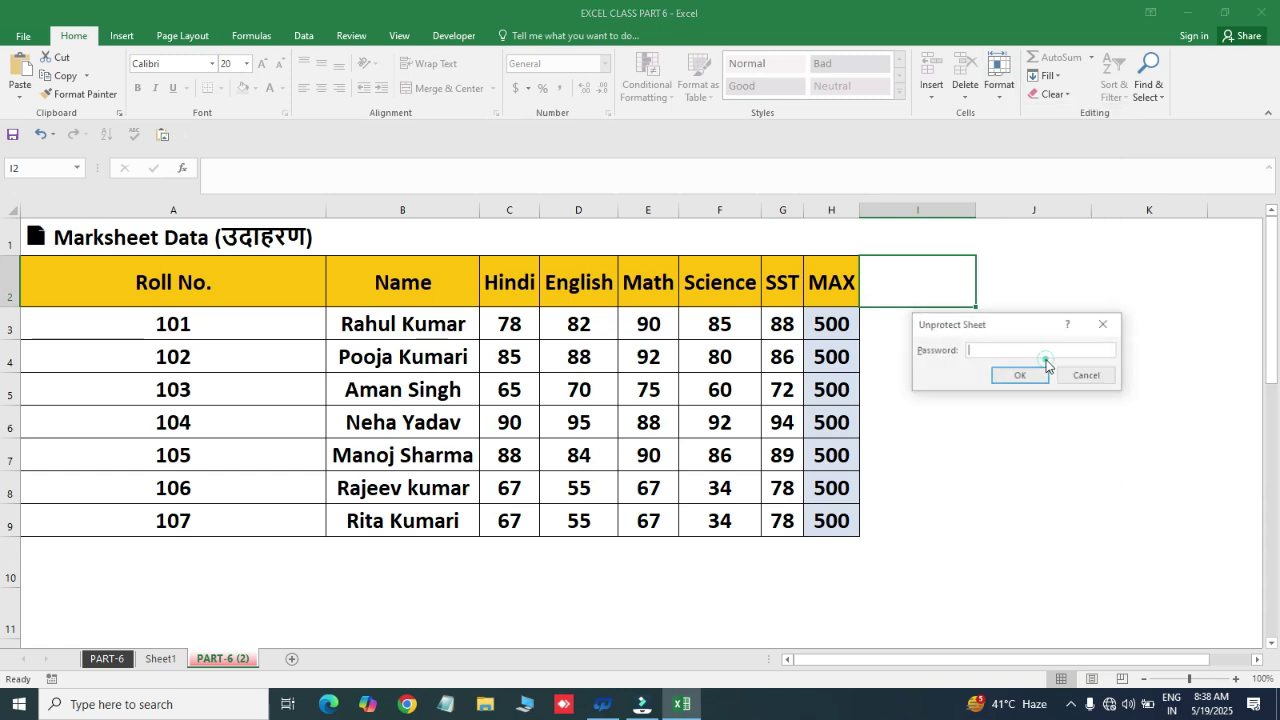
left_click(1027, 351)
type("123")
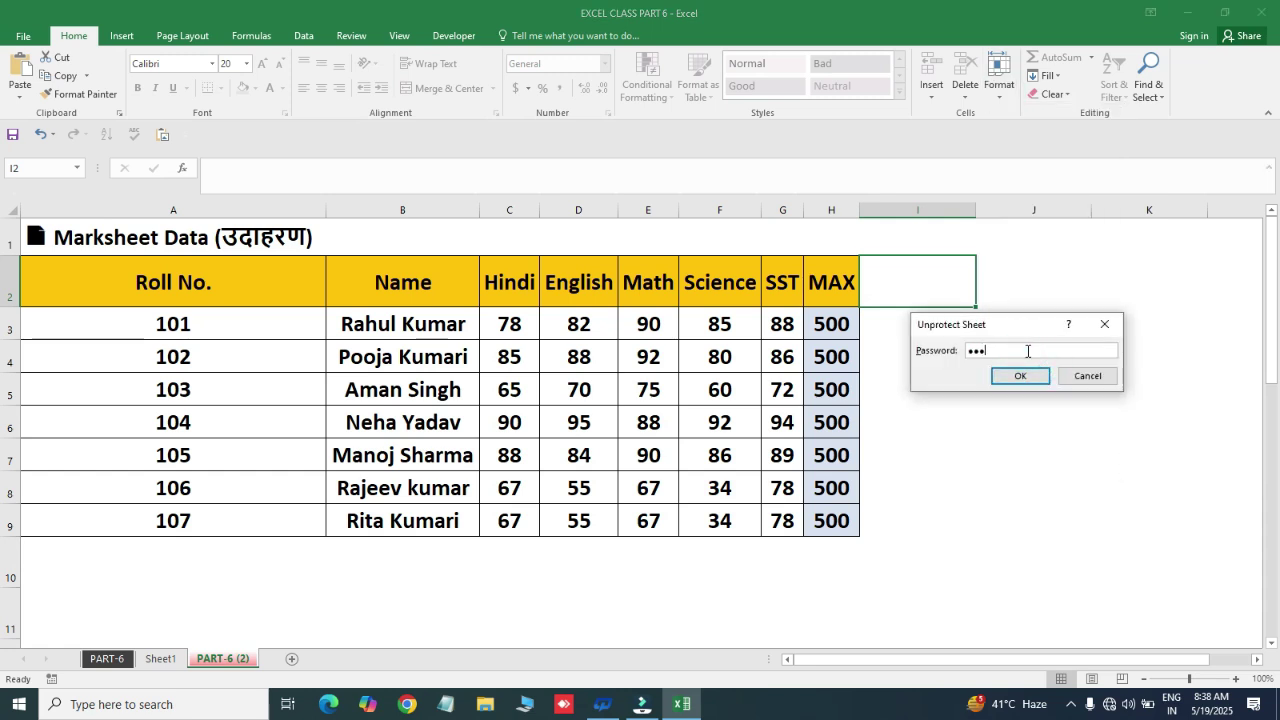
left_click(1018, 376)
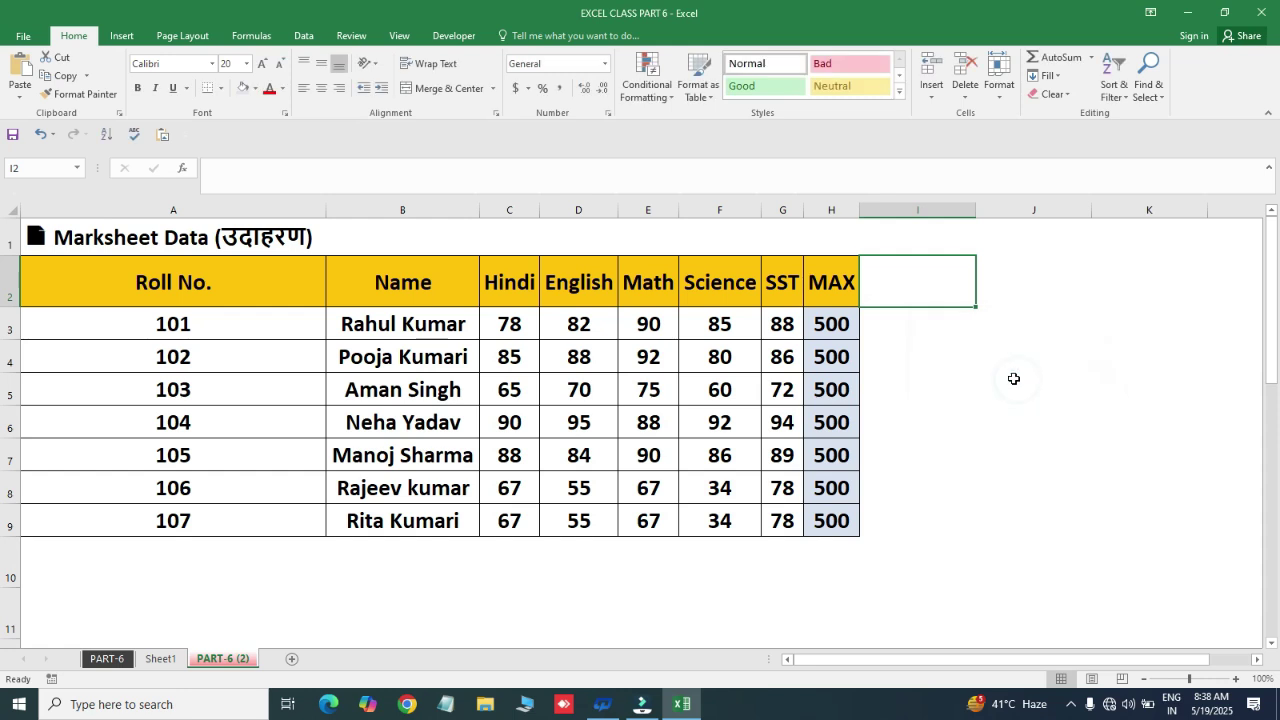
- Confirm cells are editable by typing 'jjj' into I4, then clearing it
left_click(937, 363)
type("jjj")
key("Return")
key("Up")
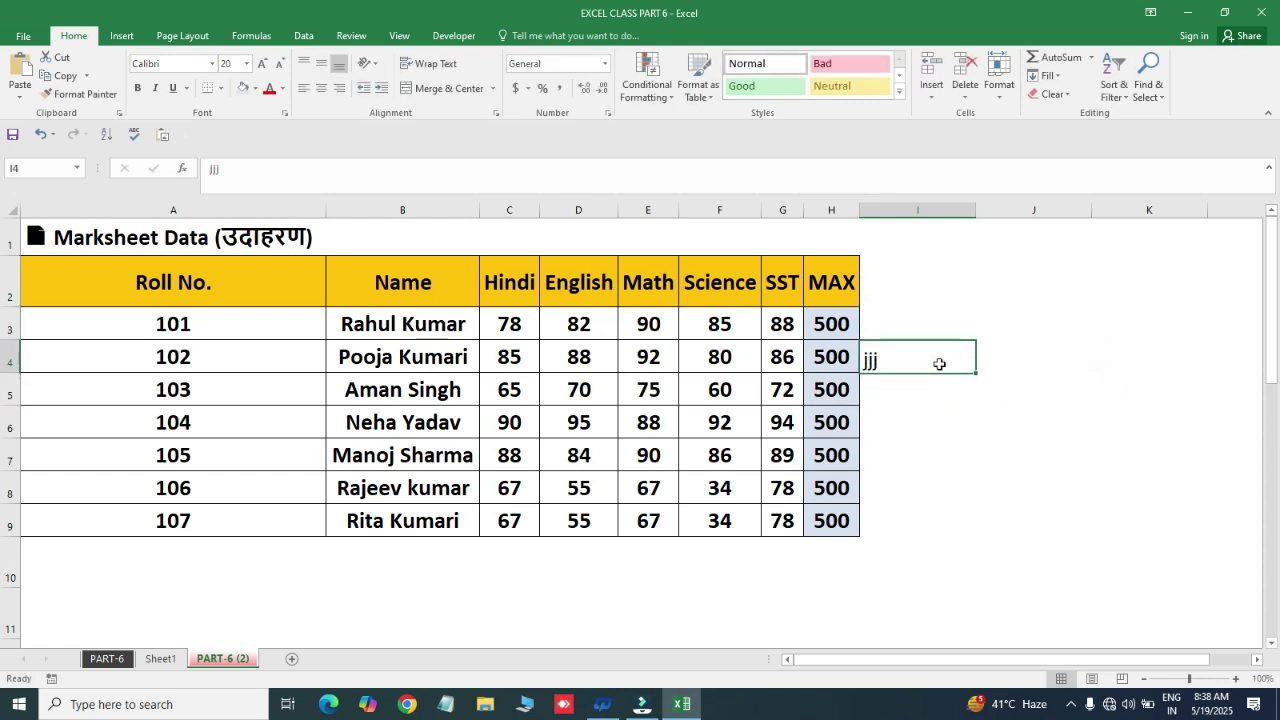
key("Delete")
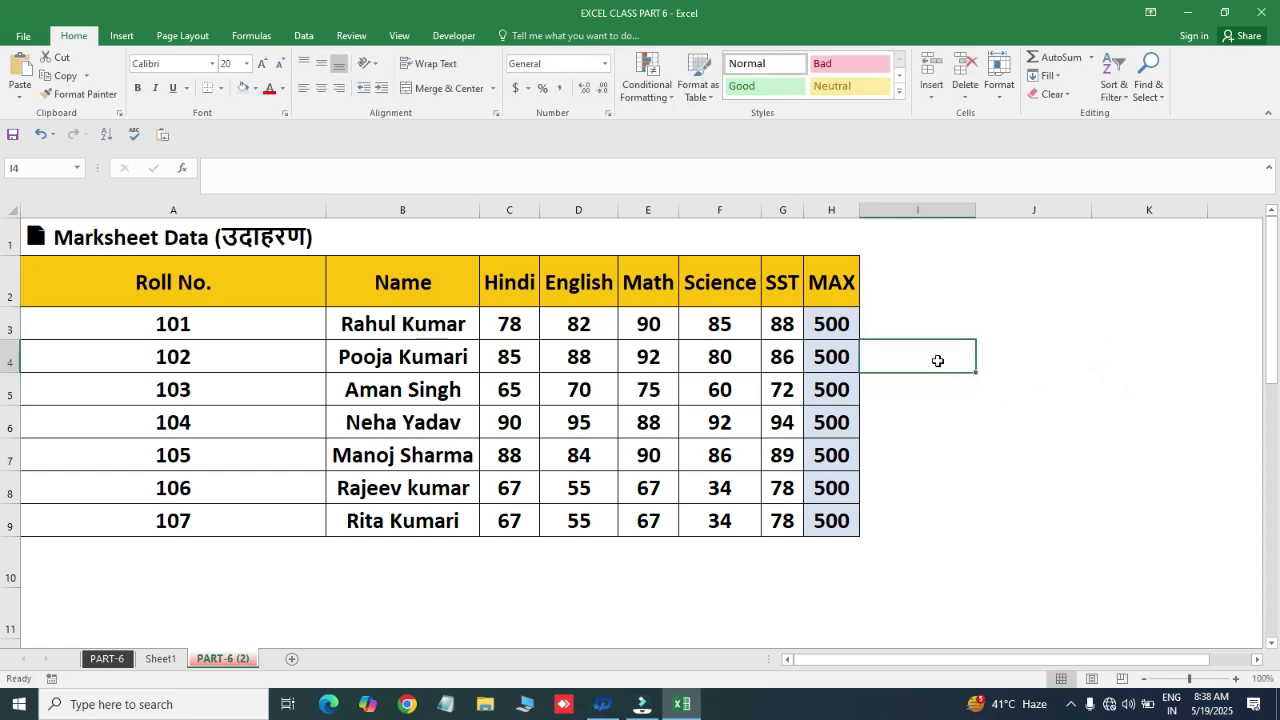
left_click(999, 92)
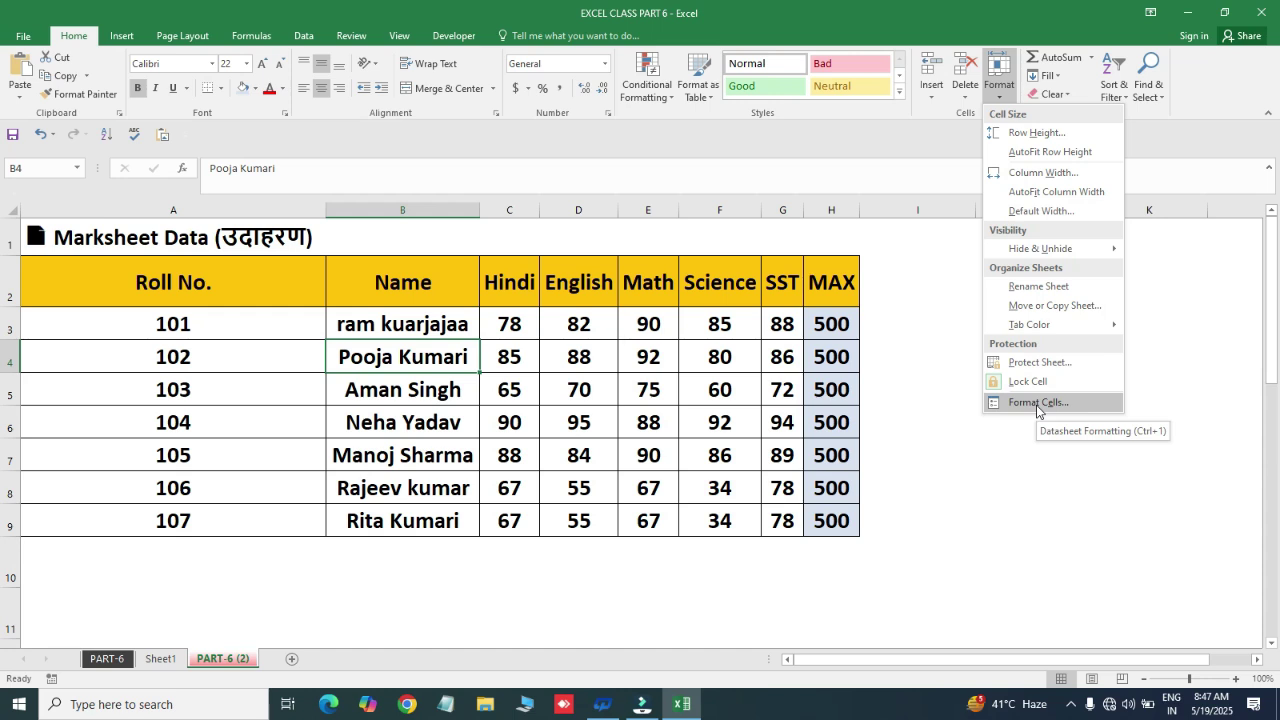
left_click(1036, 405)
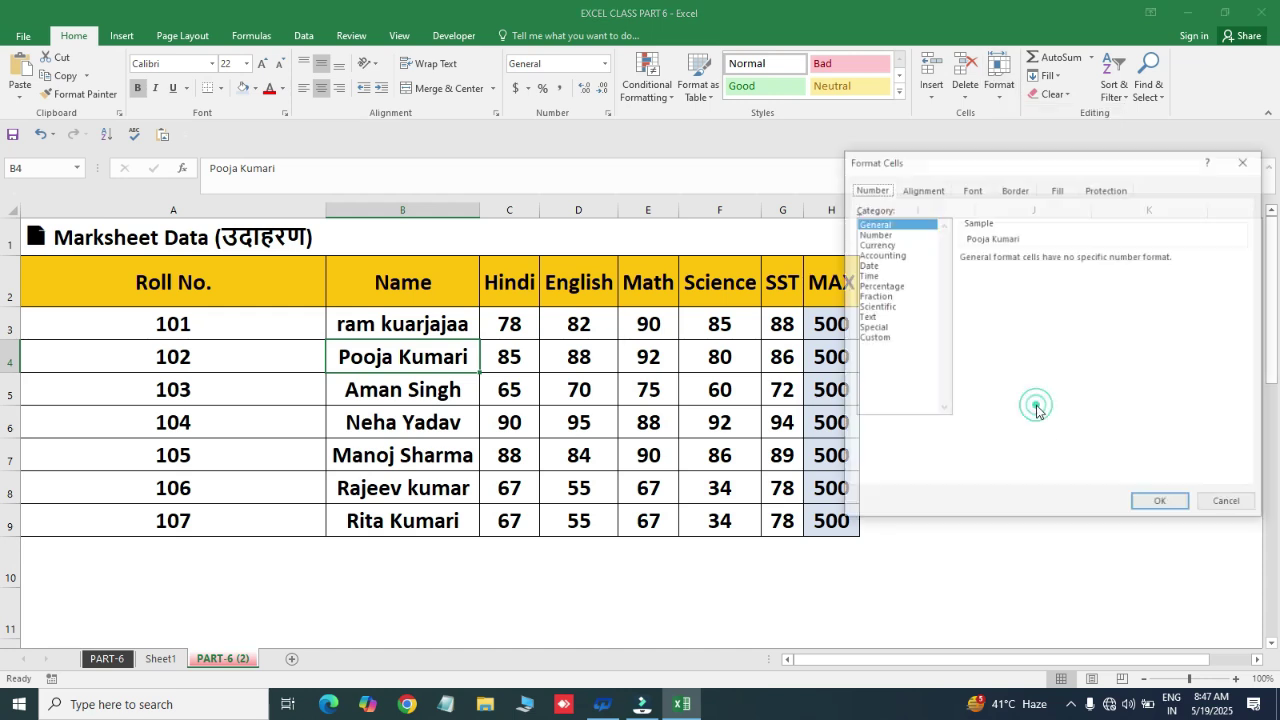
left_click_drag(992, 161, 831, 146)
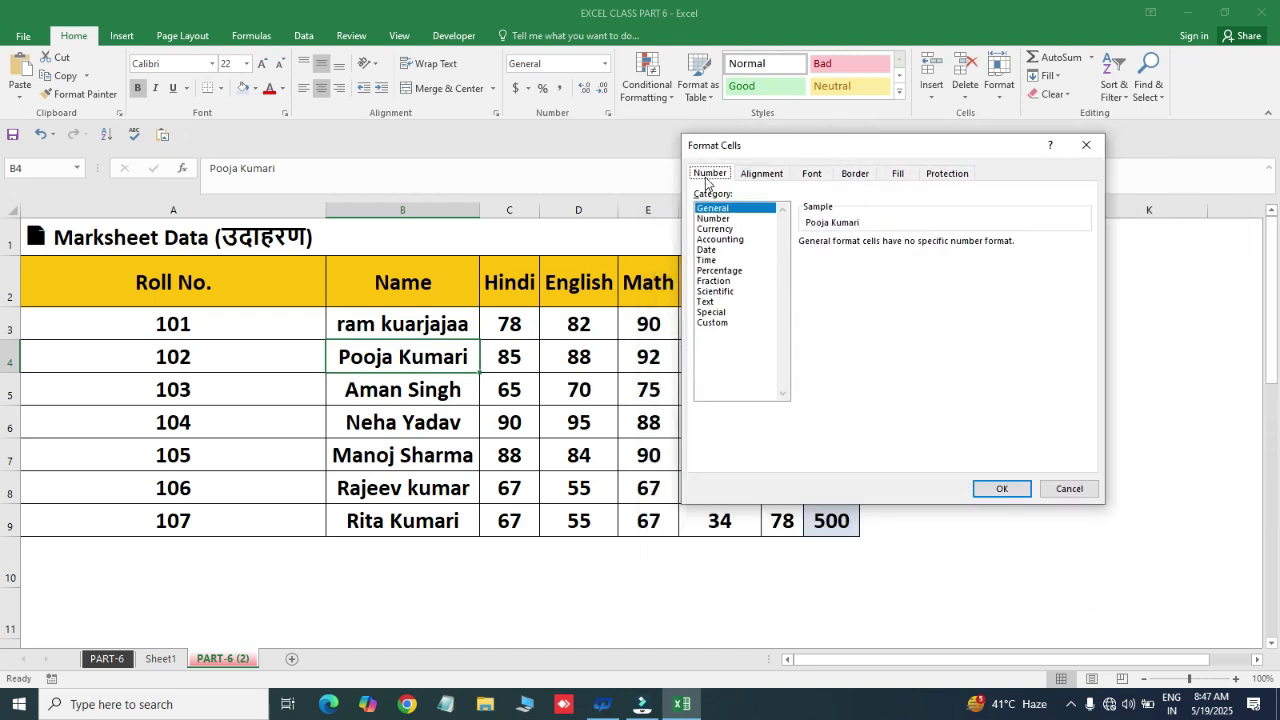
left_click(761, 174)
left_click(811, 173)
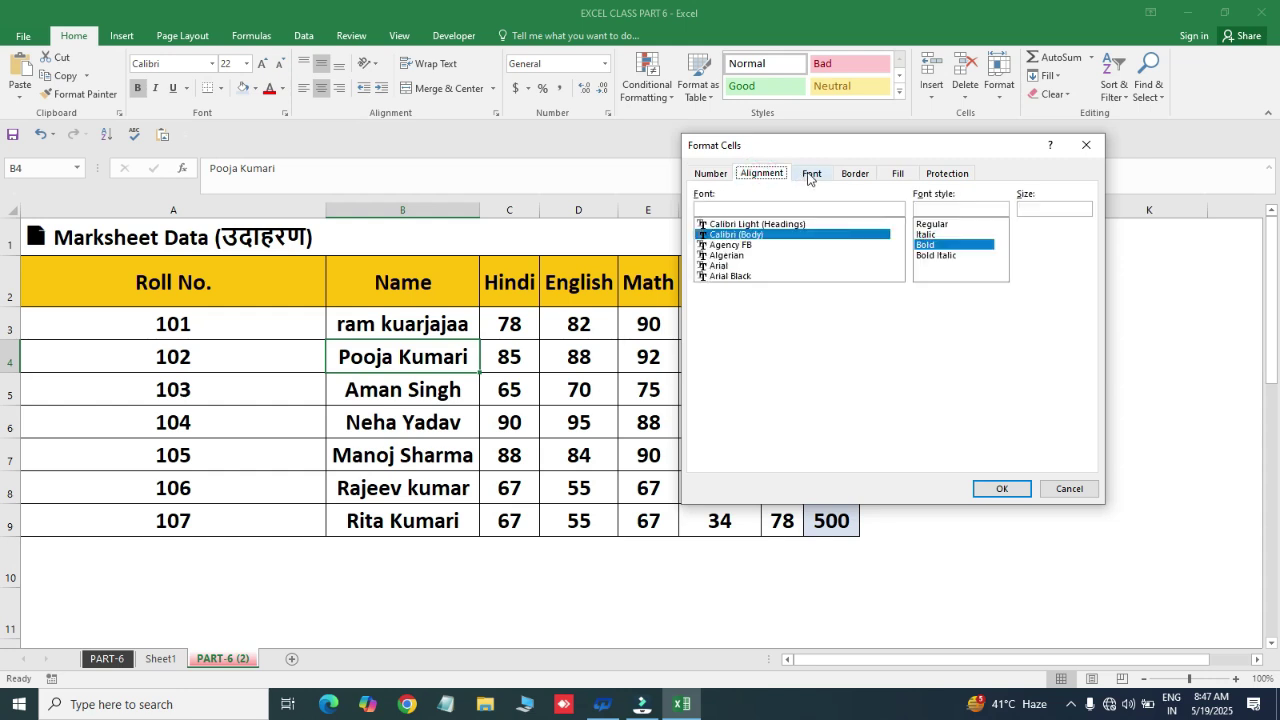
left_click(852, 174)
left_click(898, 173)
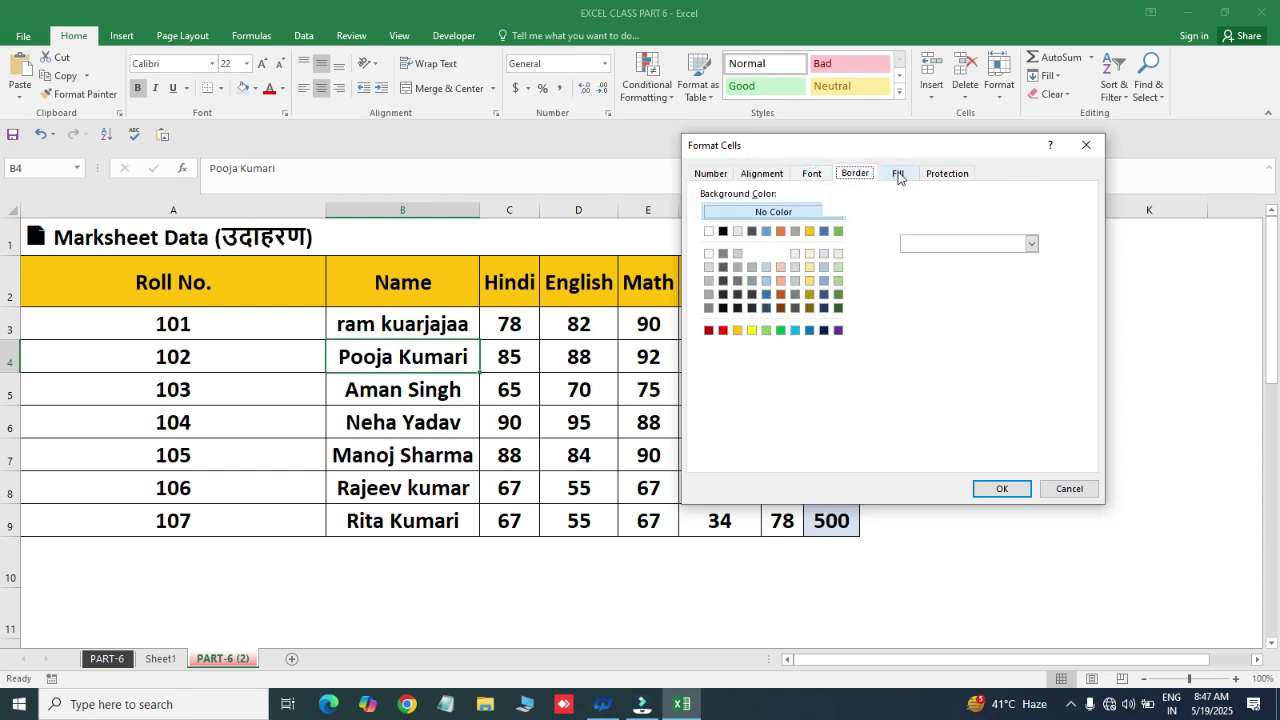
left_click(948, 173)
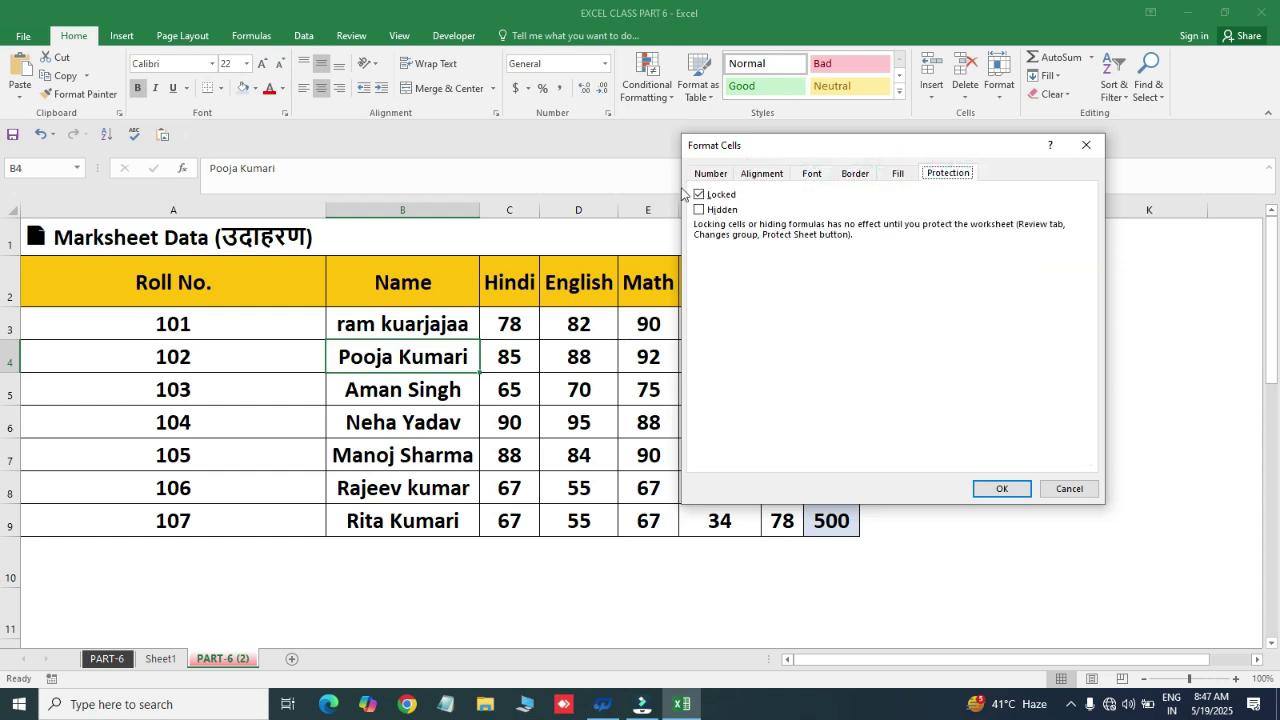
left_click(710, 173)
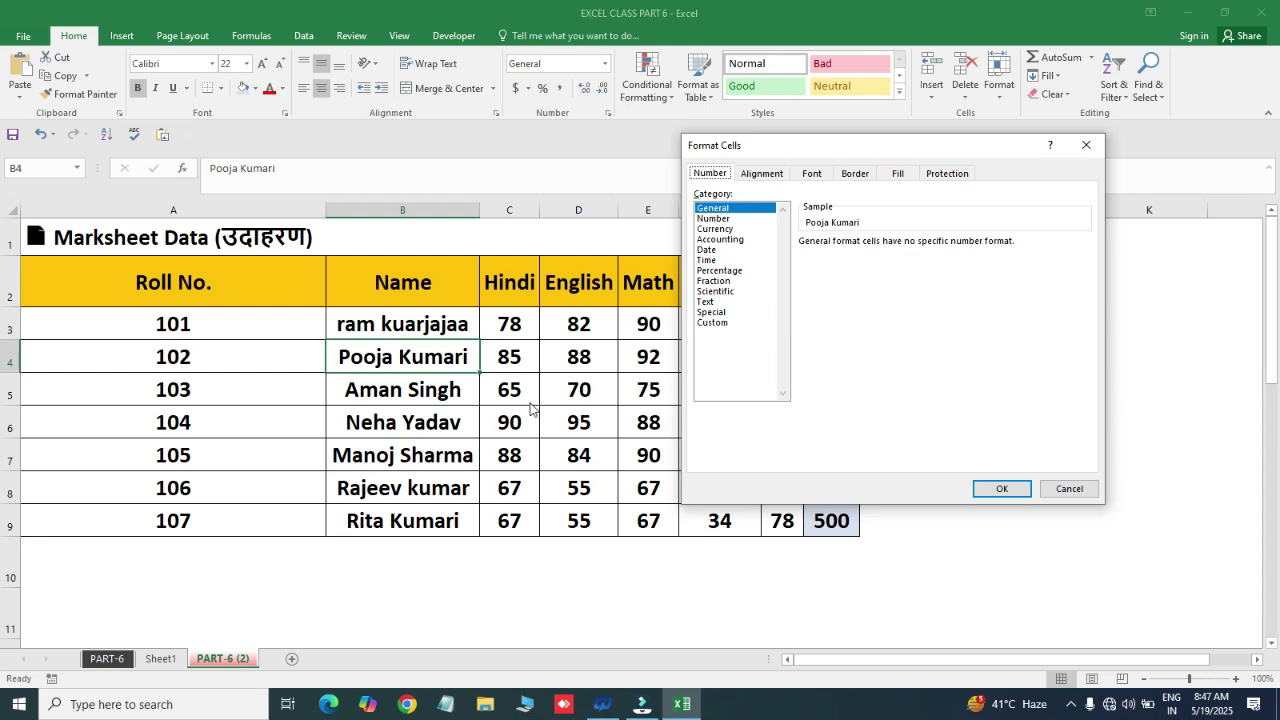
left_click(1088, 146)
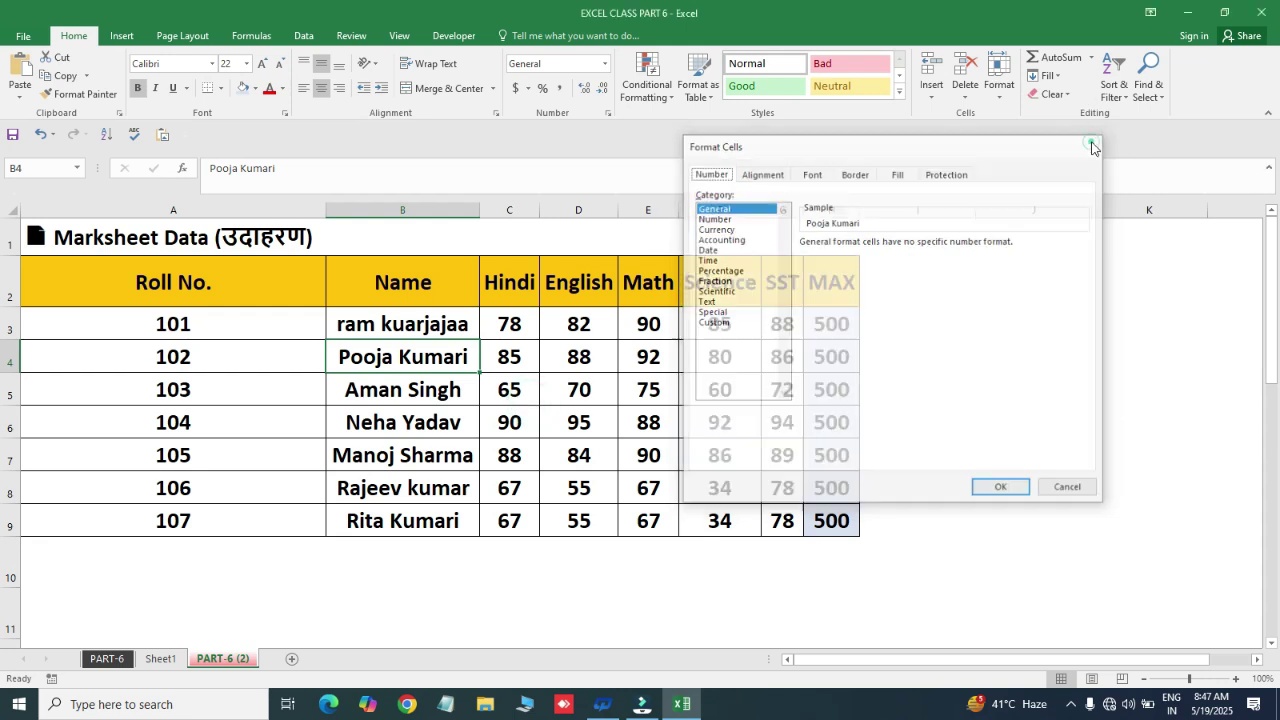
- Apply the Date number format to MAX cells H3:H9, turning each 500 into 5/14/1901
left_click(828, 325)
key("ctrl+shift+Down")
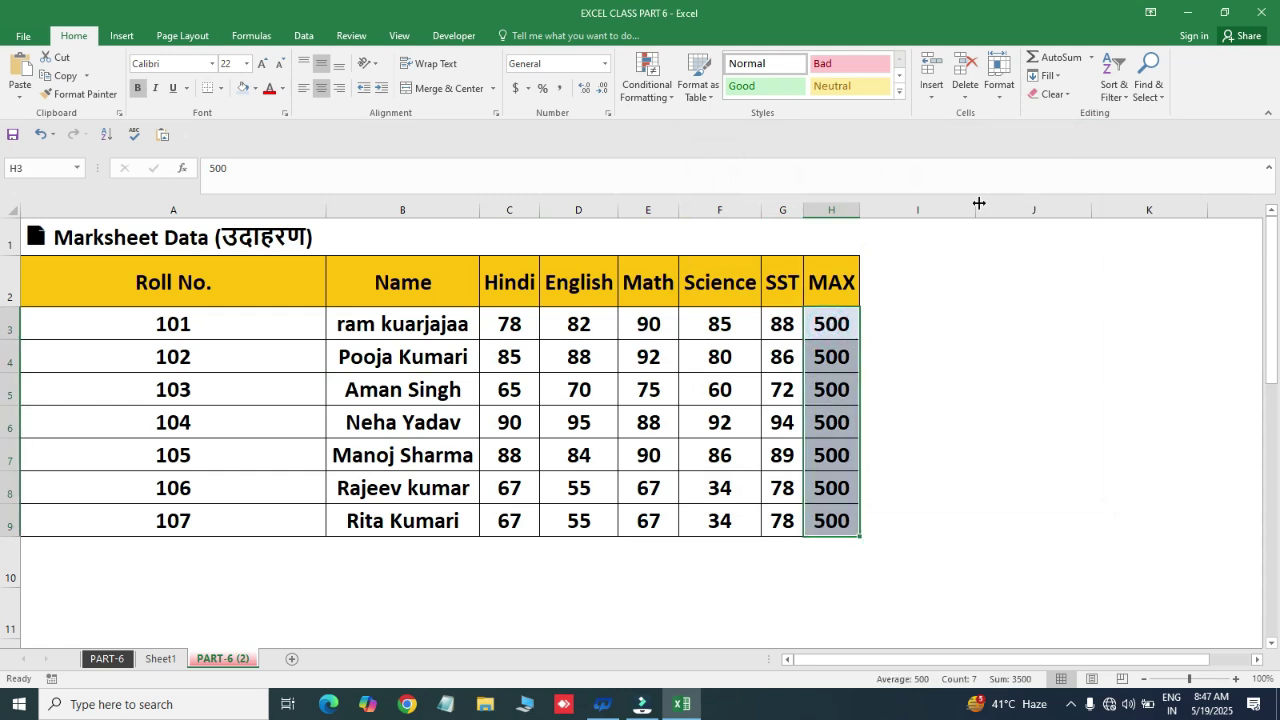
left_click(1001, 98)
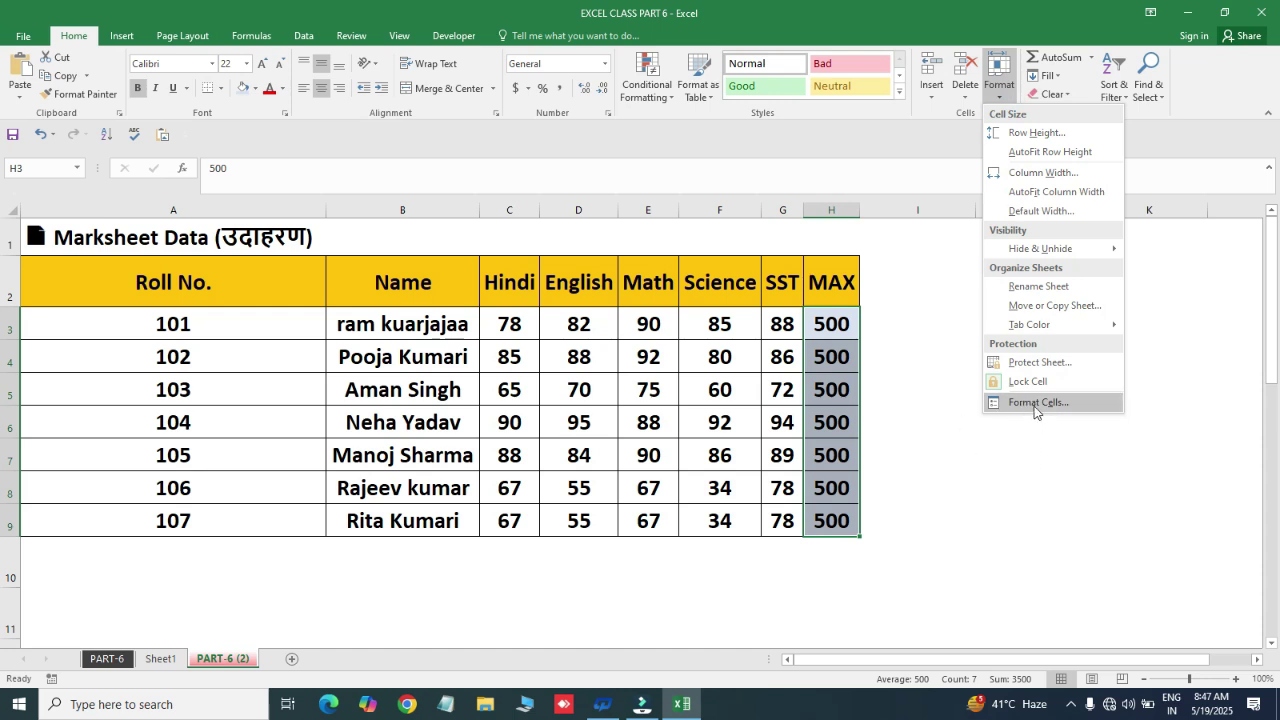
left_click(1035, 402)
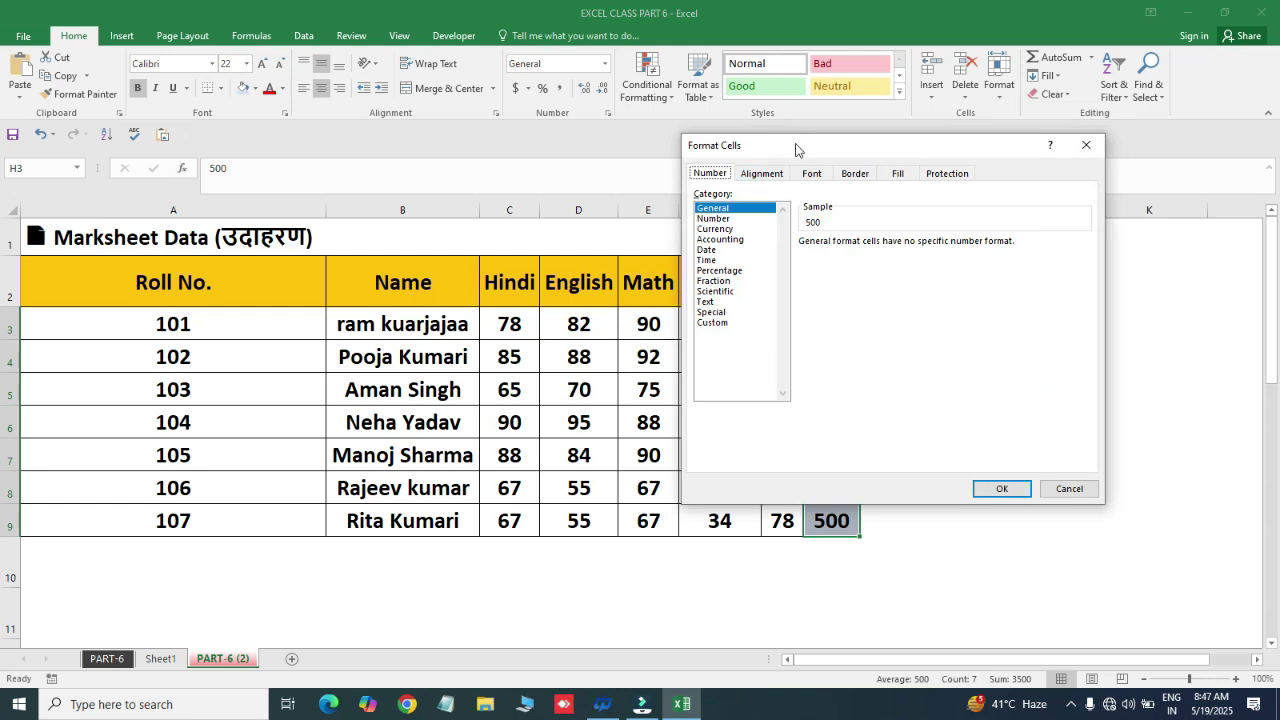
left_click_drag(795, 145, 954, 116)
left_click(956, 274)
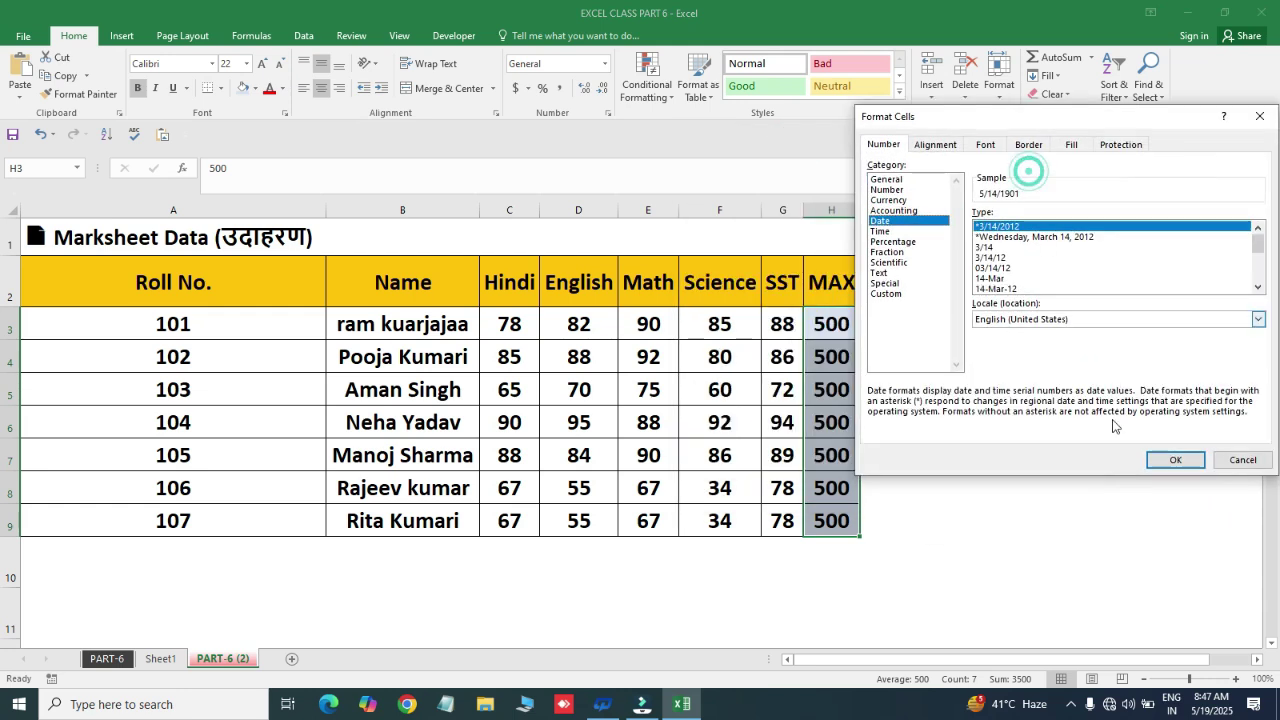
left_click(1170, 458)
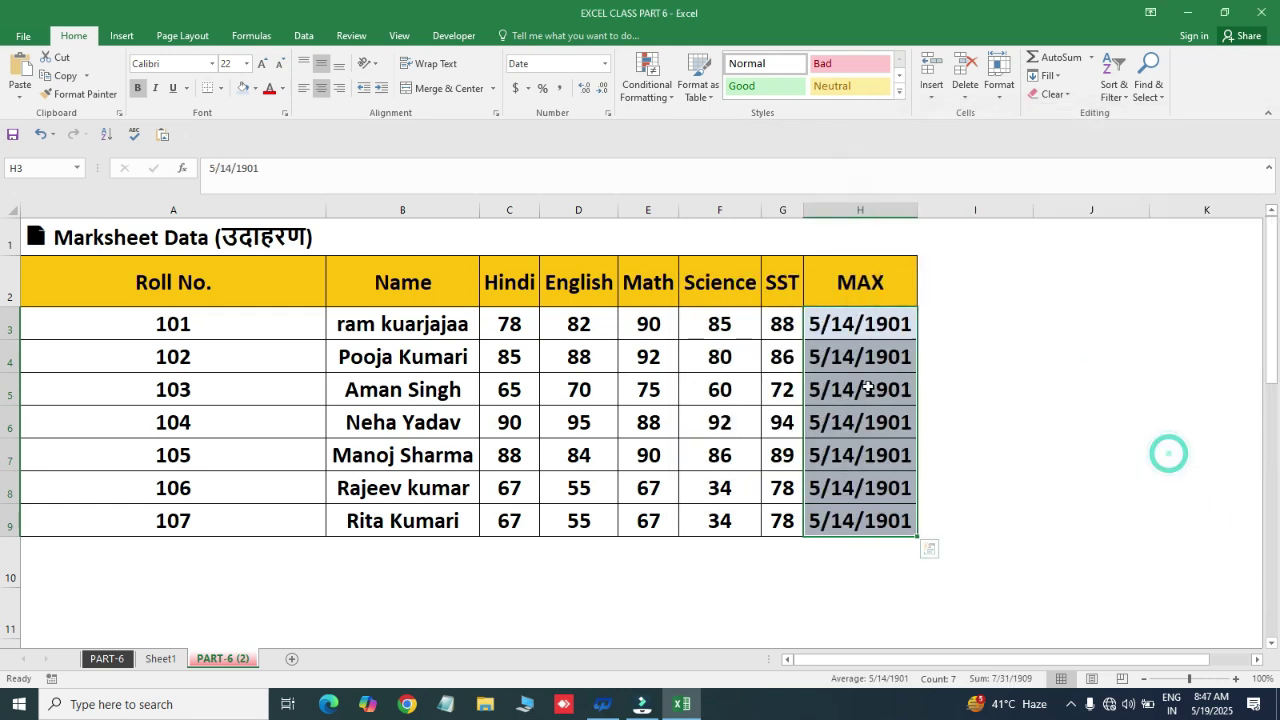
left_click(780, 335)
key("Right")
- Clear the MAX column and enter 23, 34, 3, 34, 45, 45 and 4 into H3–H9
key("ctrl+shift+Down")
key("Delete")
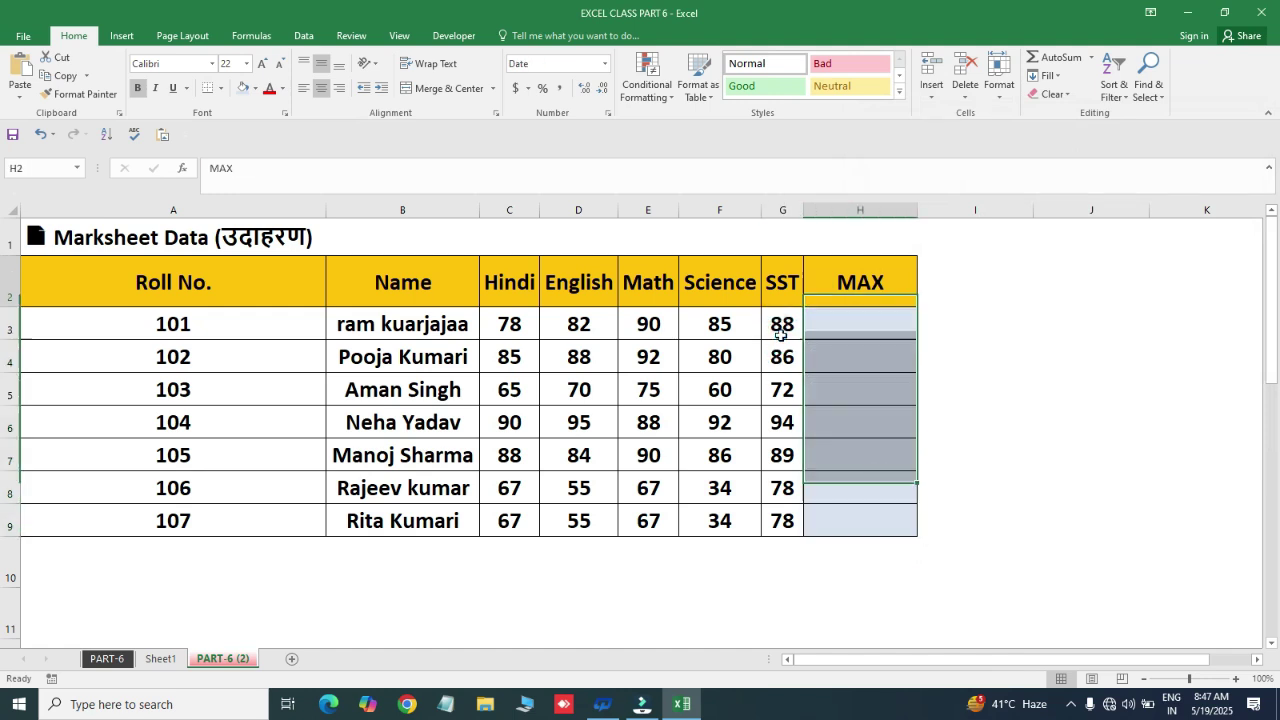
type("23")
key("Return")
type("34")
key("Return")
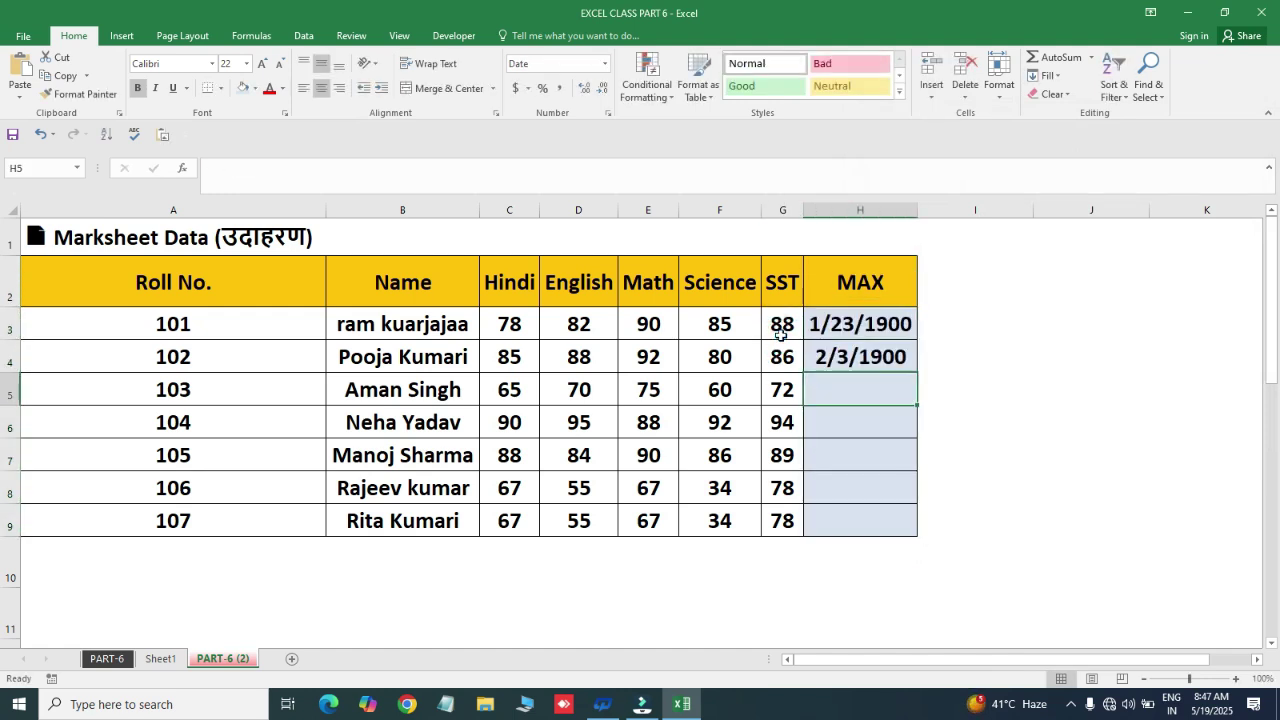
type("3")
key("Return")
type("34")
key("Return")
type("45")
key("Return")
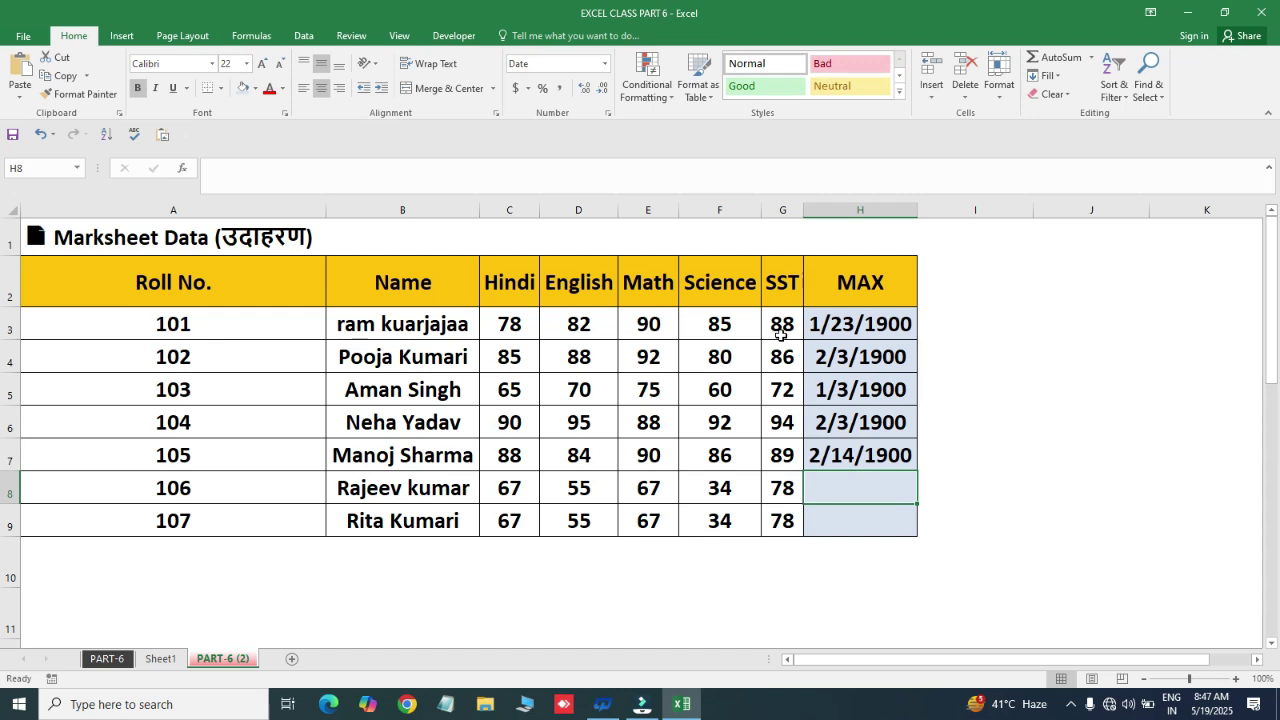
type("45")
key("Return")
type("4")
key("Return")
key("Up")
key("Up")
key("Return")
key("Return")
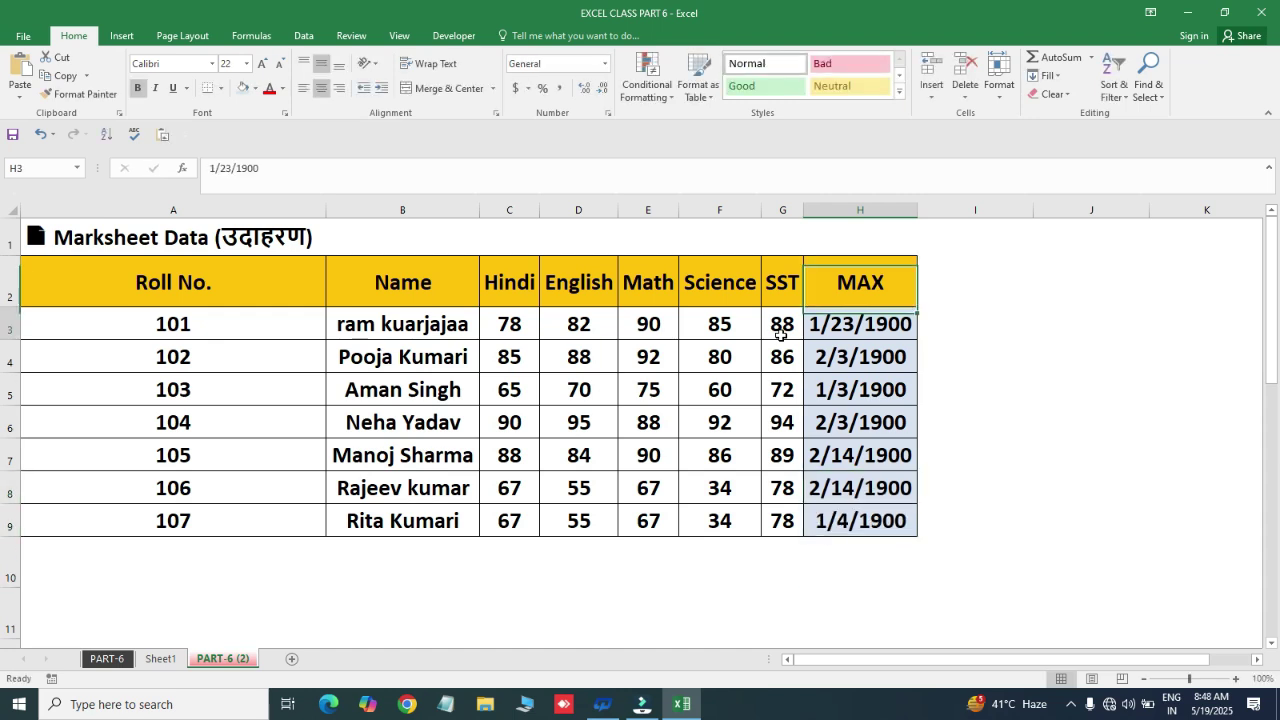
- Select H3:H9 and bring up Format Cells, closing it and reopening with Ctrl+1
left_click(803, 363)
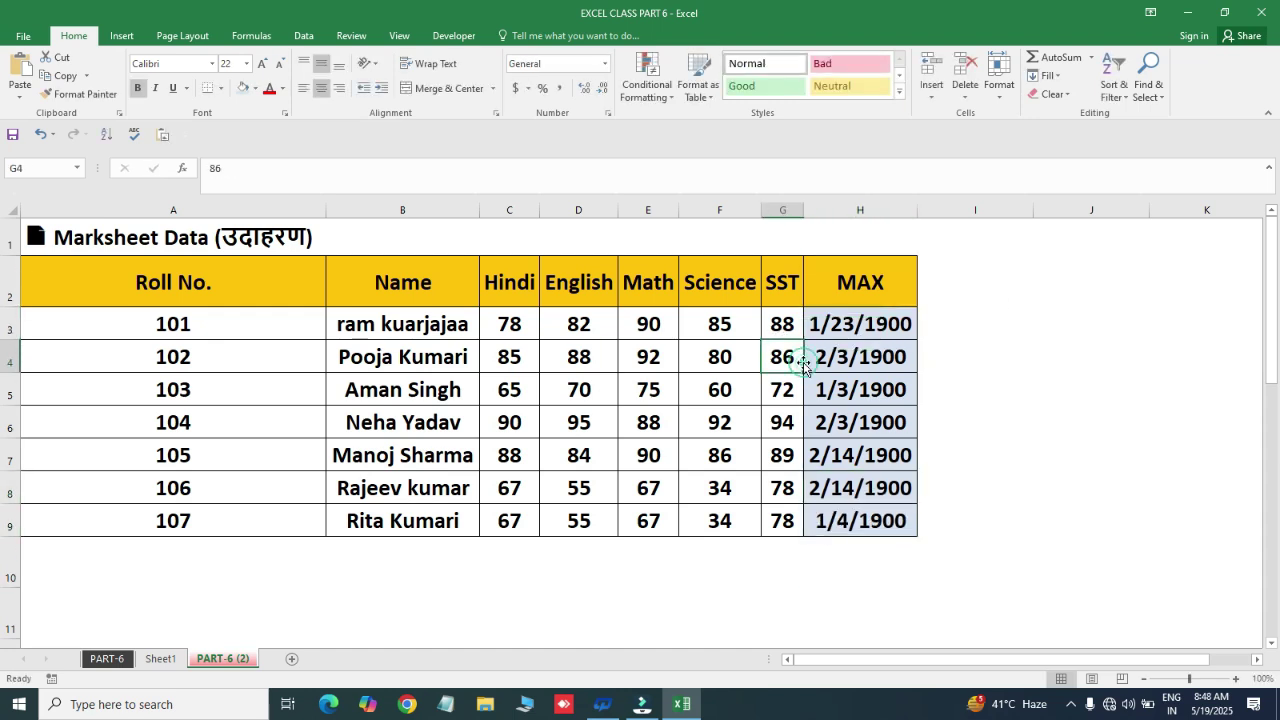
key("Up")
key("Right")
key("ctrl+shift+Down")
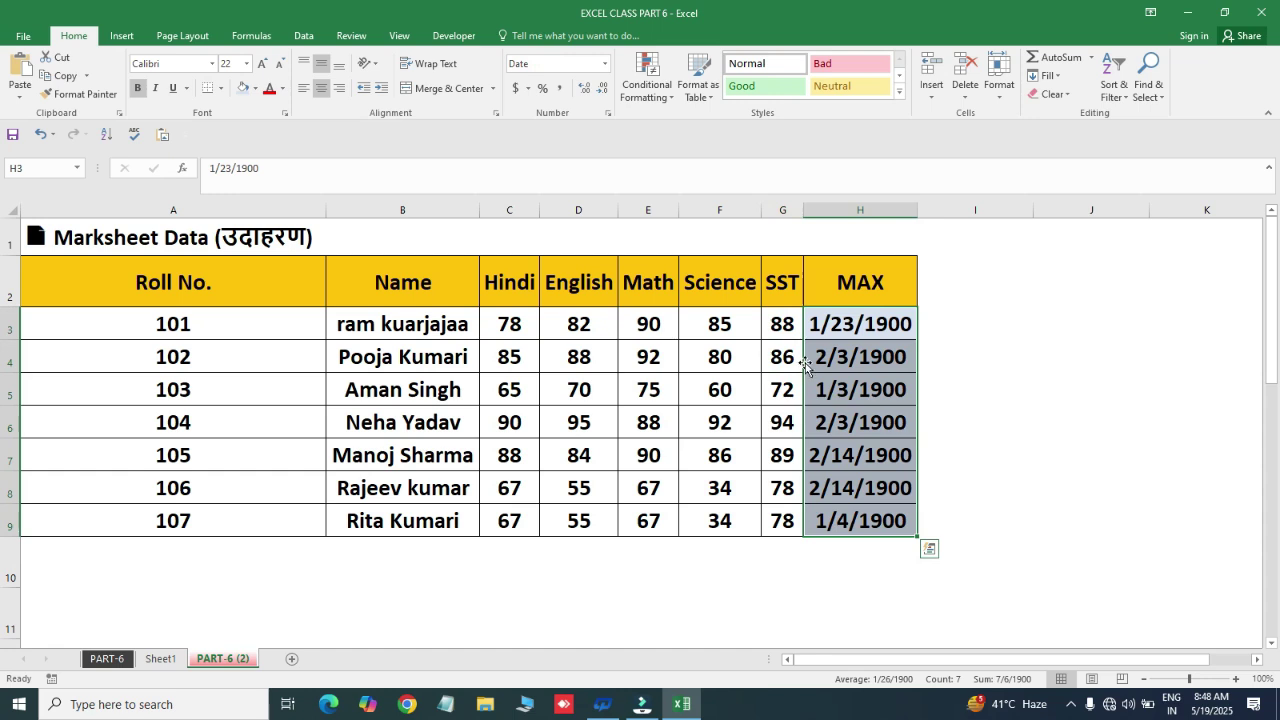
left_click(999, 78)
left_click(1034, 403)
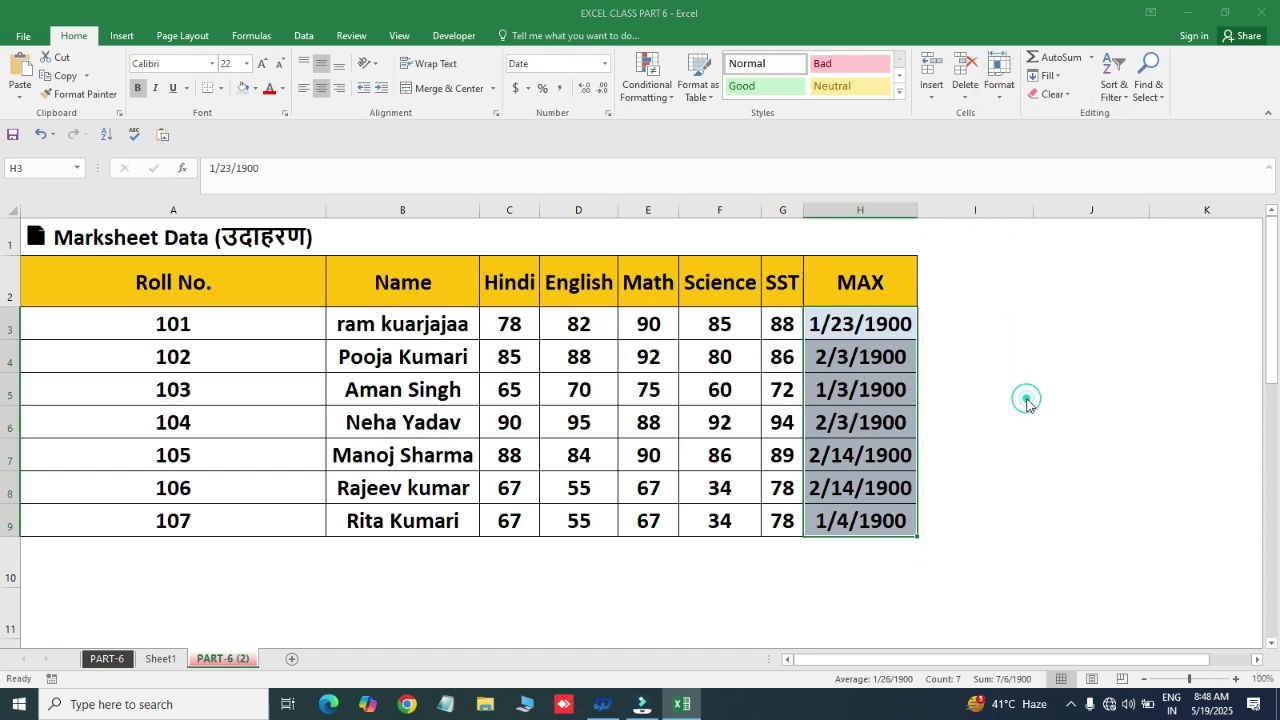
left_click(1254, 117)
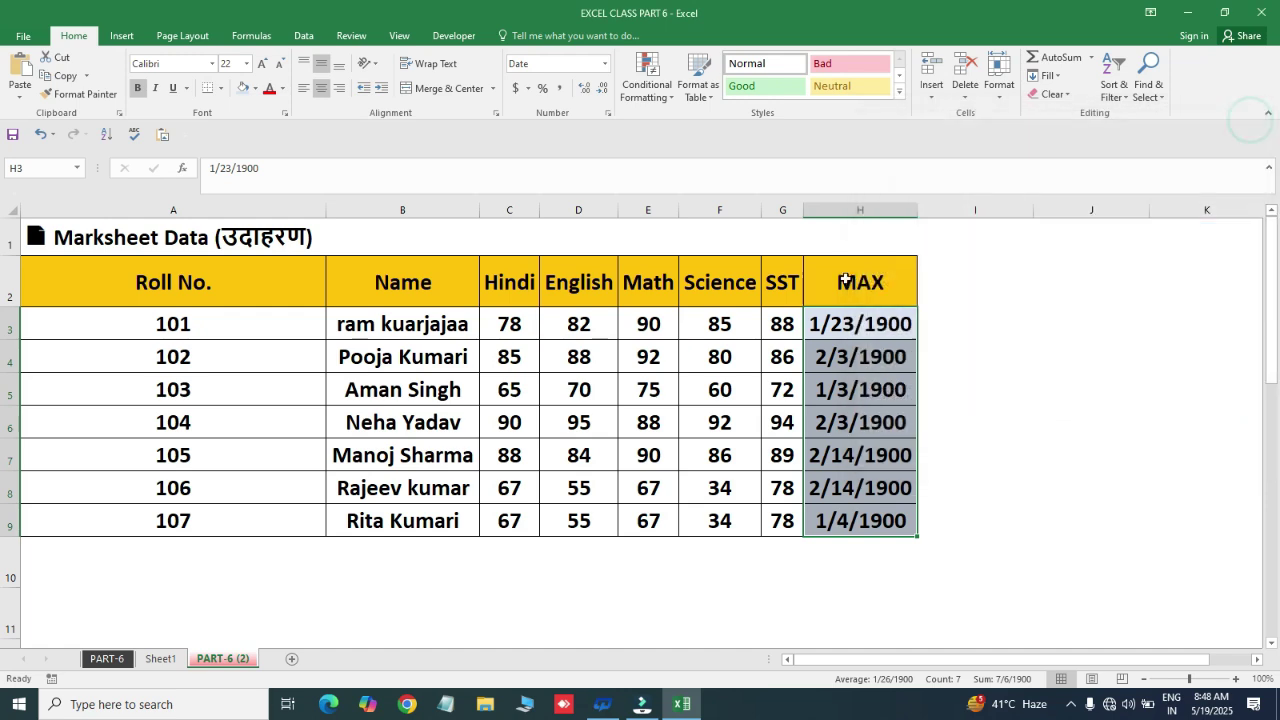
key("ctrl+1")
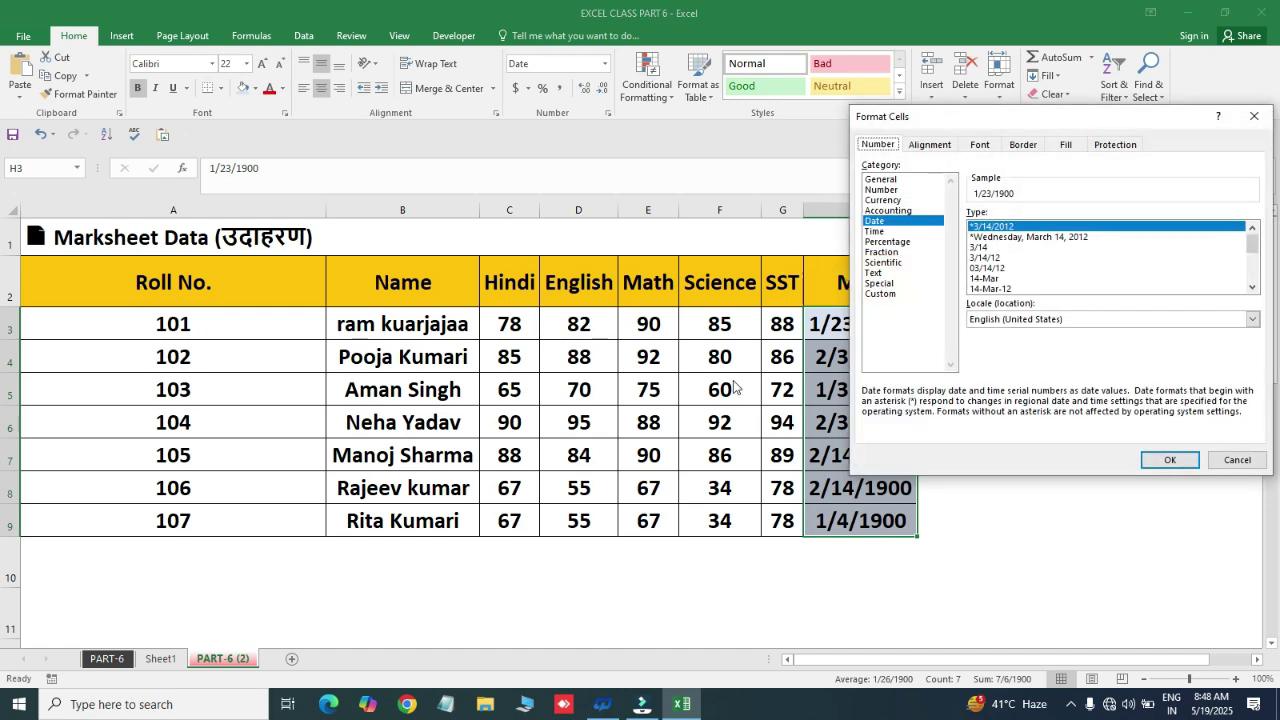
- Give MAX cells H3:H9 the Number format with 0 decimal places
left_click_drag(1004, 120, 477, 195)
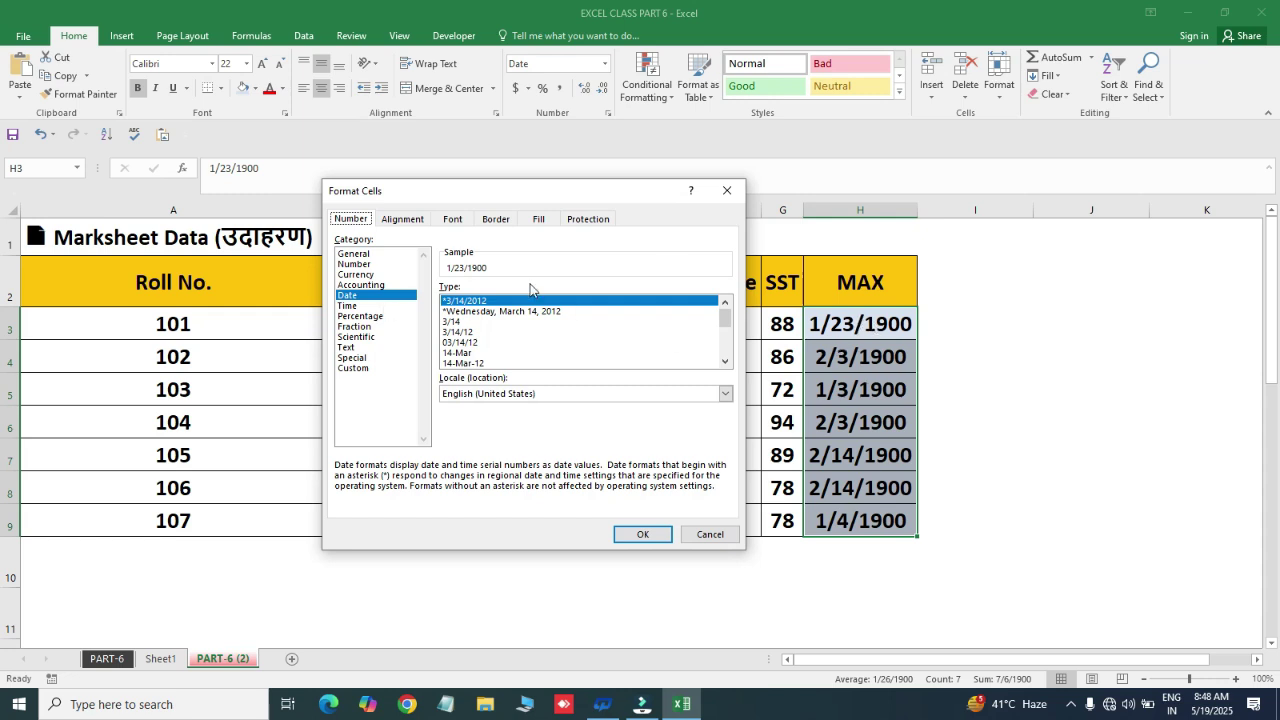
left_click(354, 264)
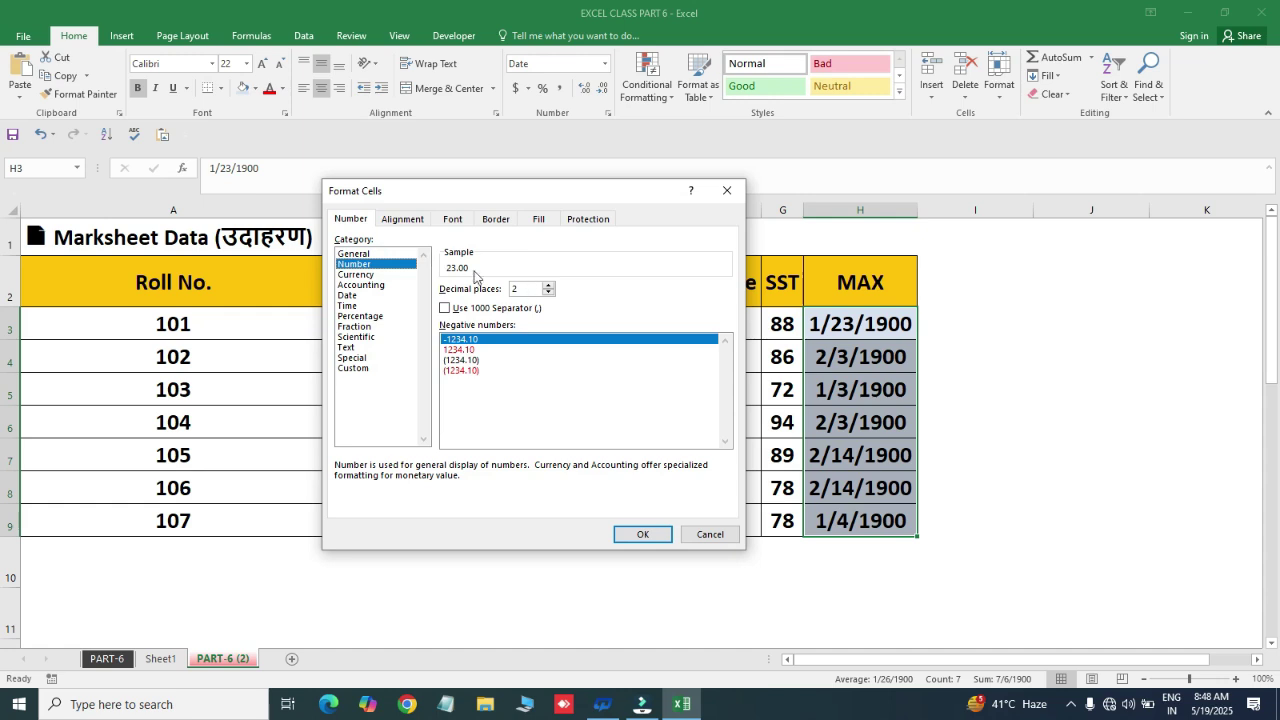
left_click(549, 292)
left_click(549, 292)
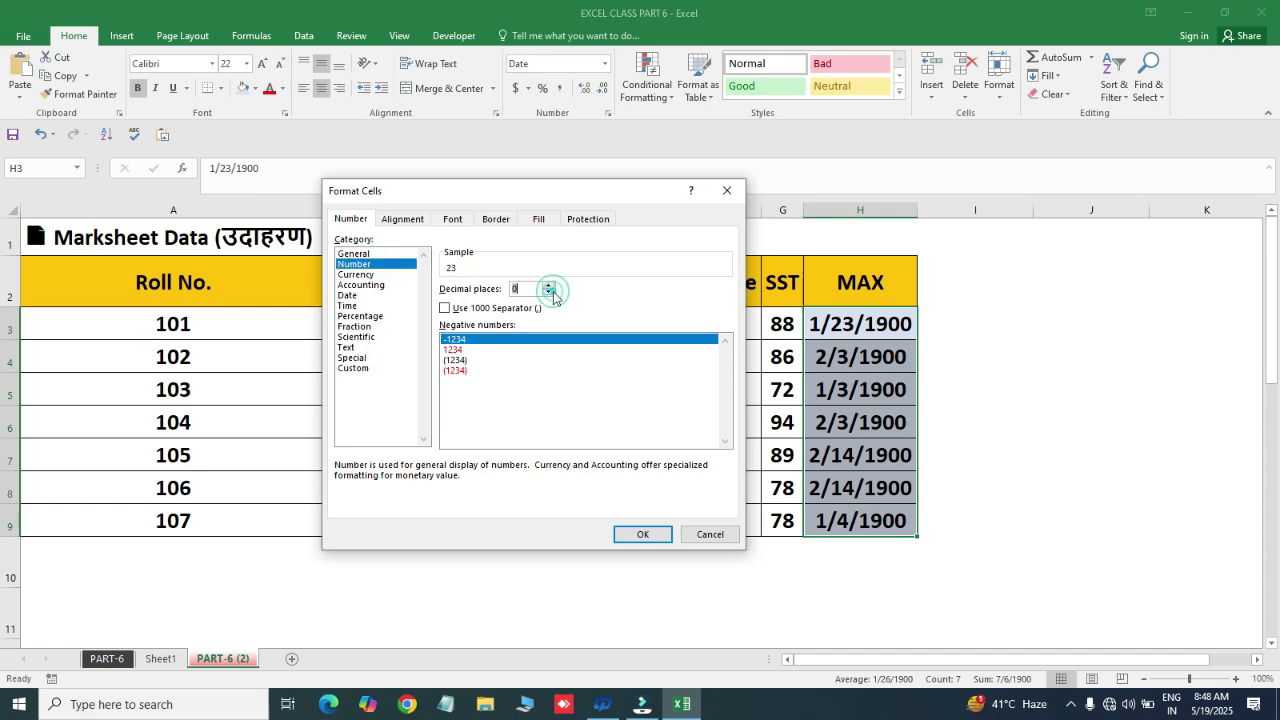
left_click(549, 292)
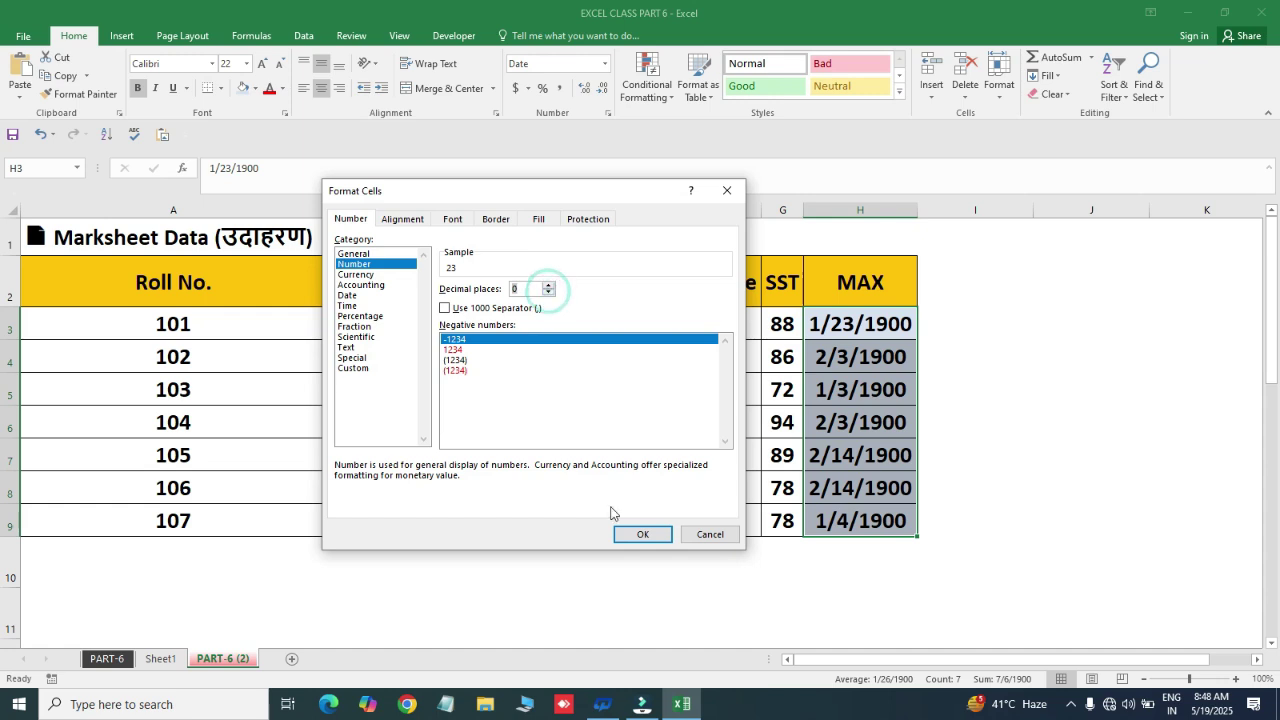
left_click(640, 536)
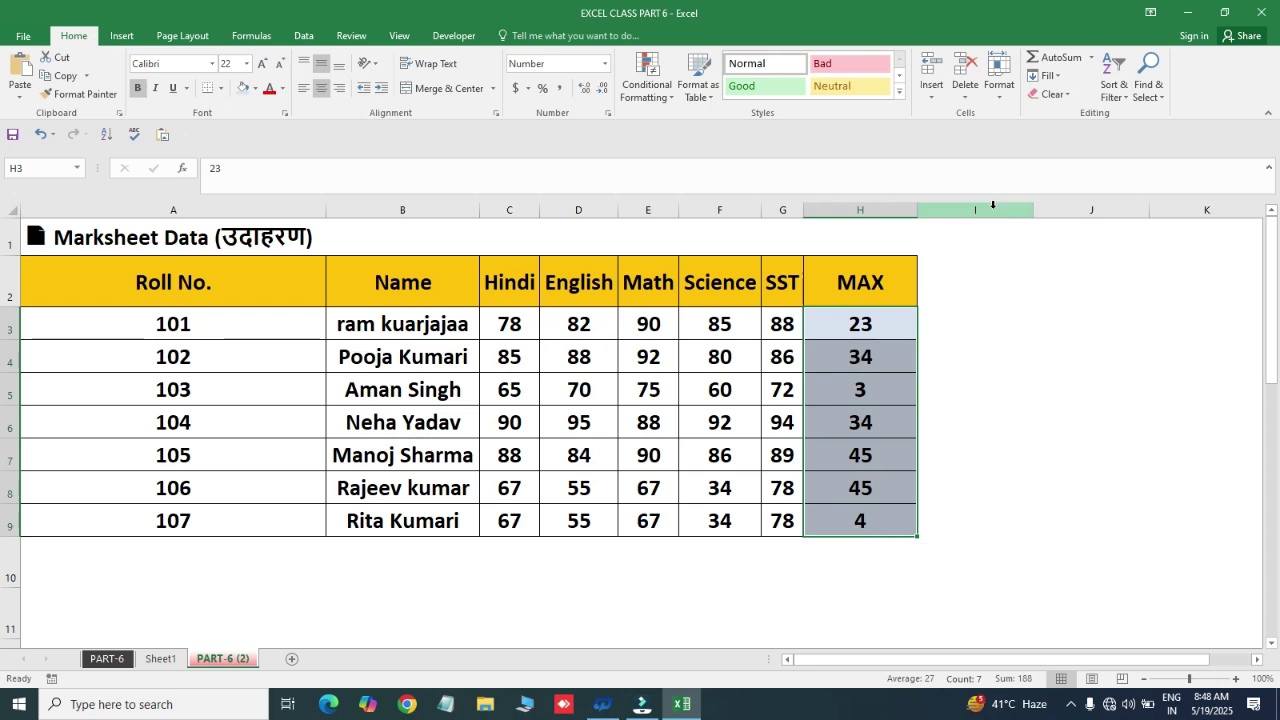
- Preview Currency, General, Text, Scientific, Time and Special formats for H3:H9, then view Alignment settings
key("ctrl+1")
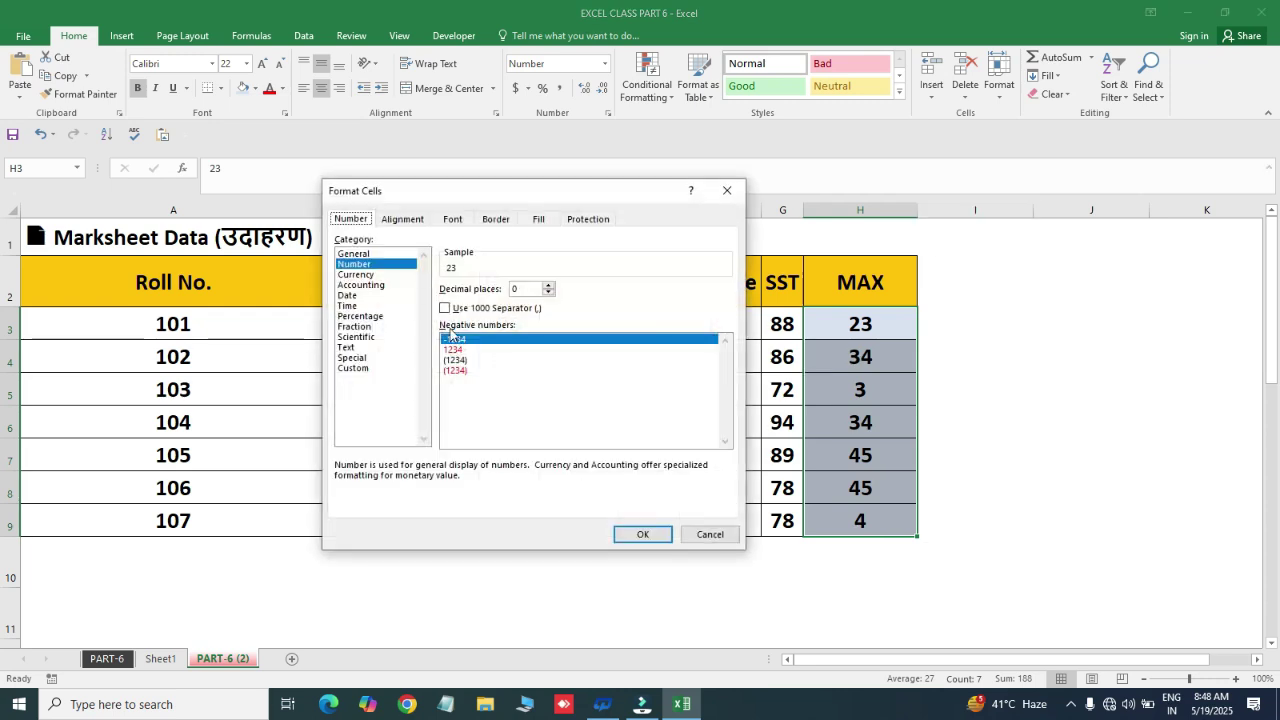
left_click(366, 276)
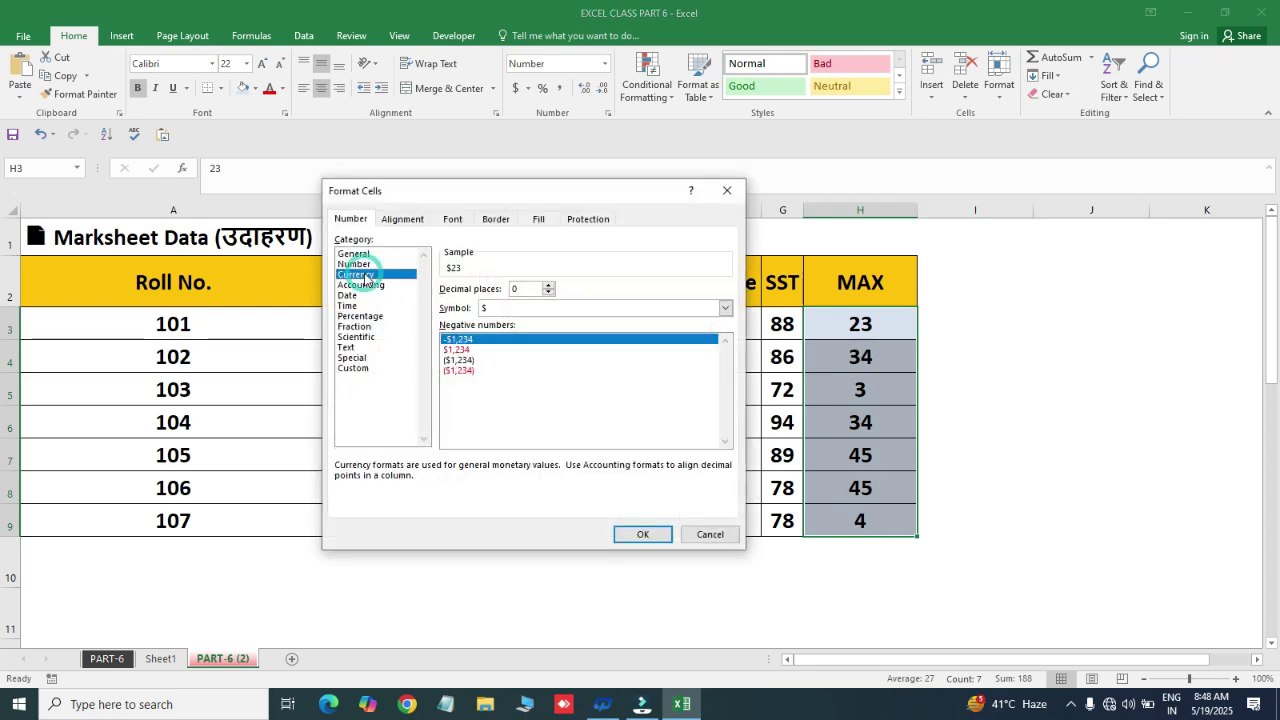
left_click(360, 256)
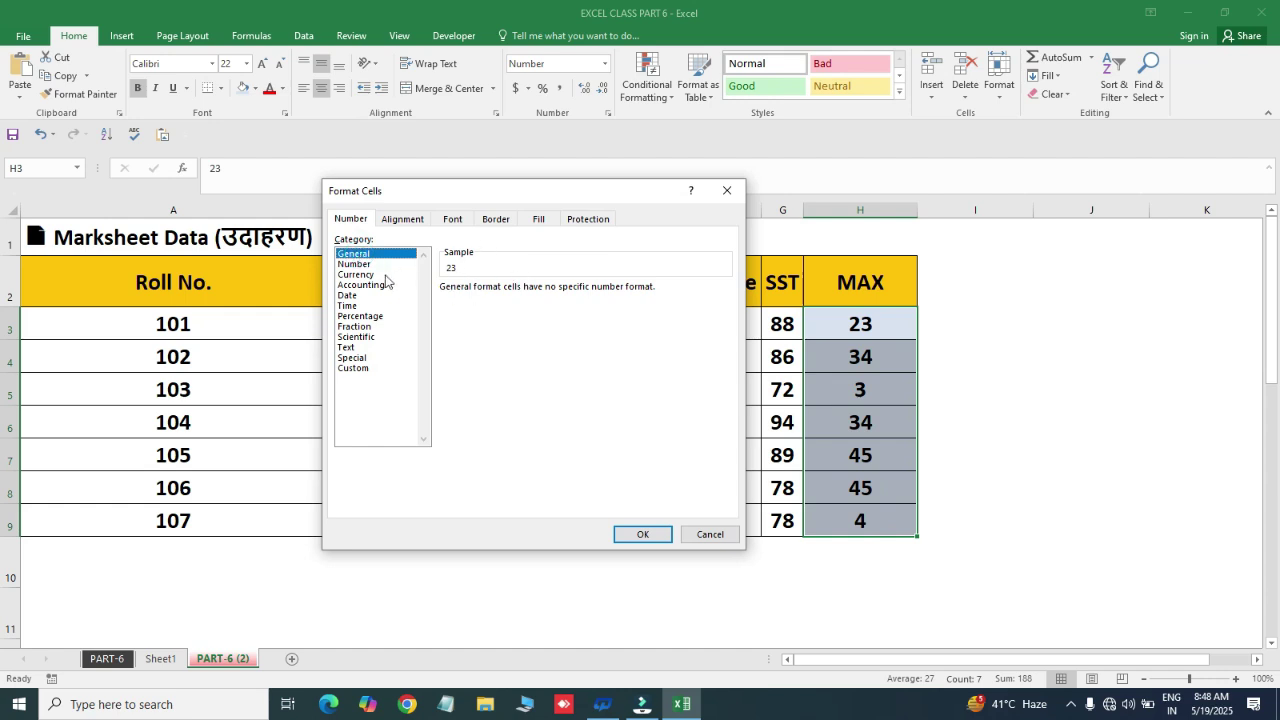
left_click(362, 275)
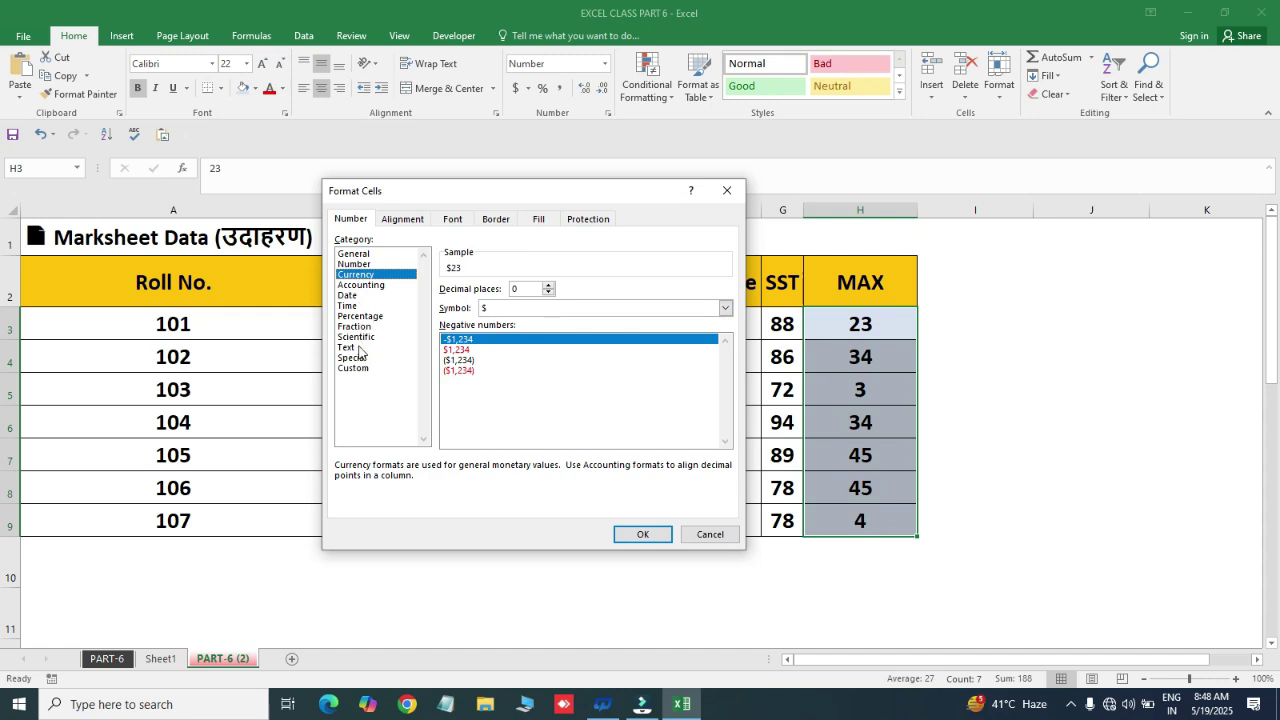
left_click(358, 347)
left_click(358, 337)
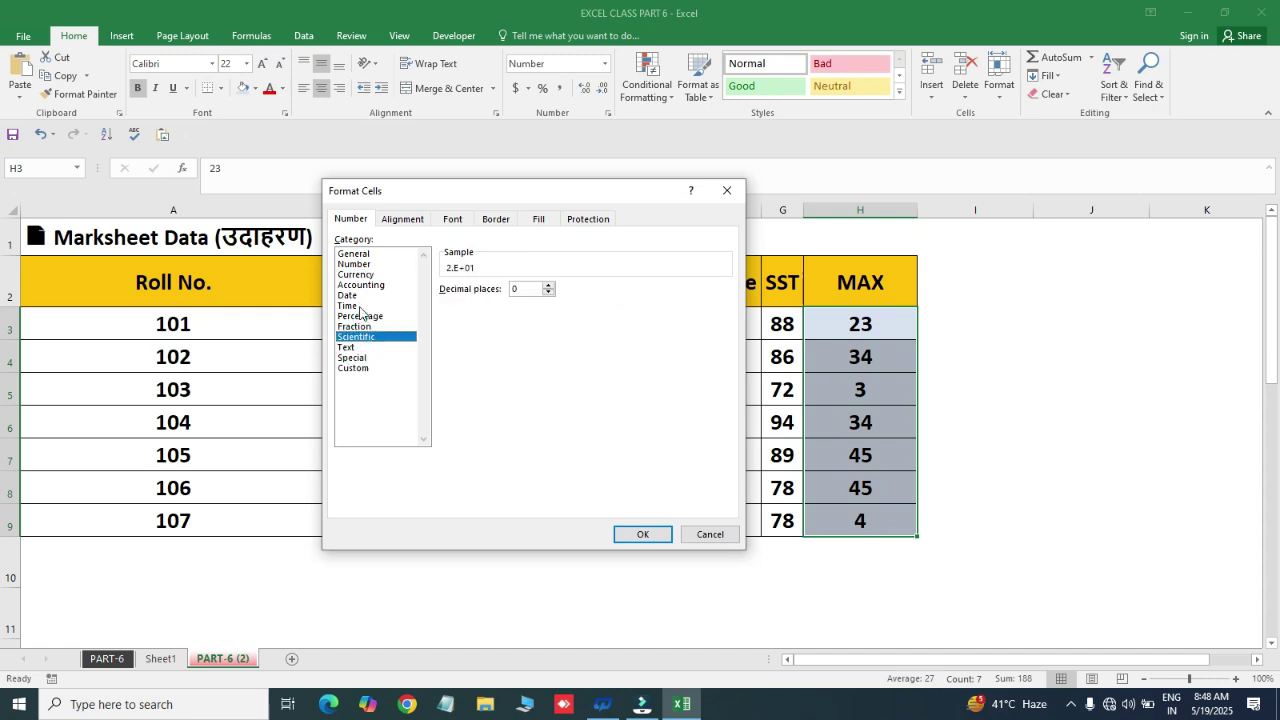
left_click(358, 306)
left_click(356, 358)
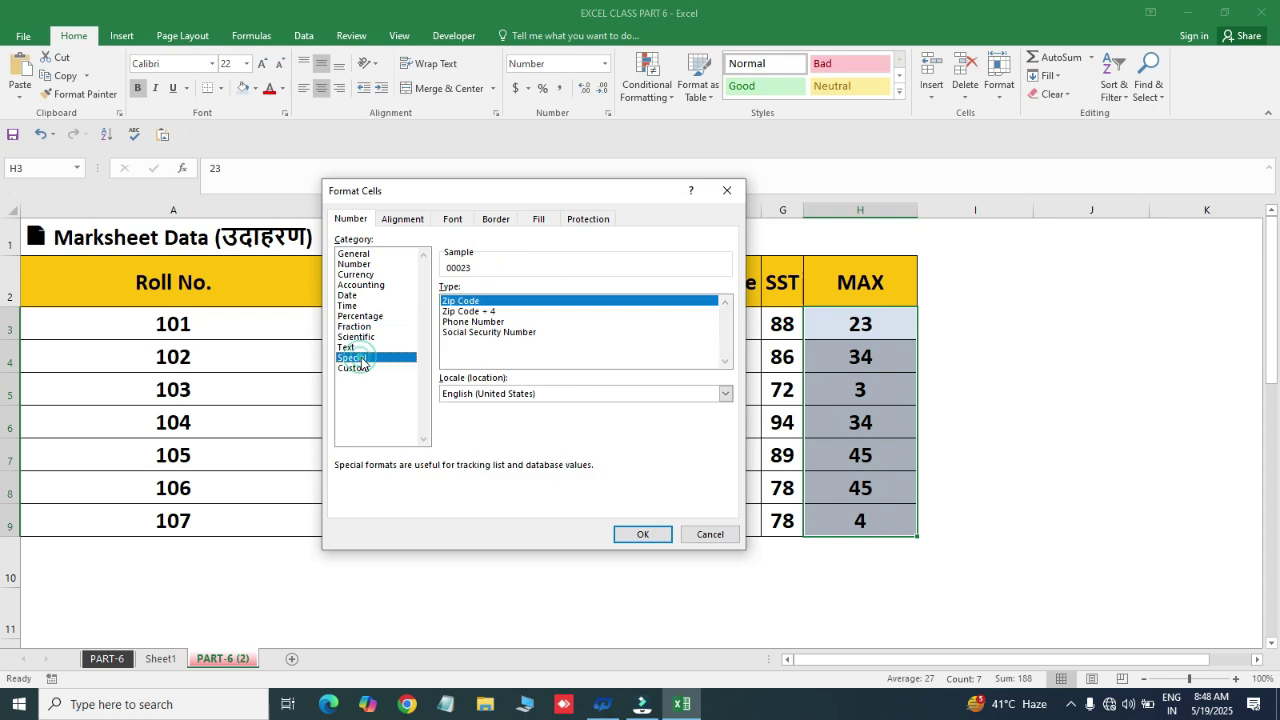
left_click(403, 221)
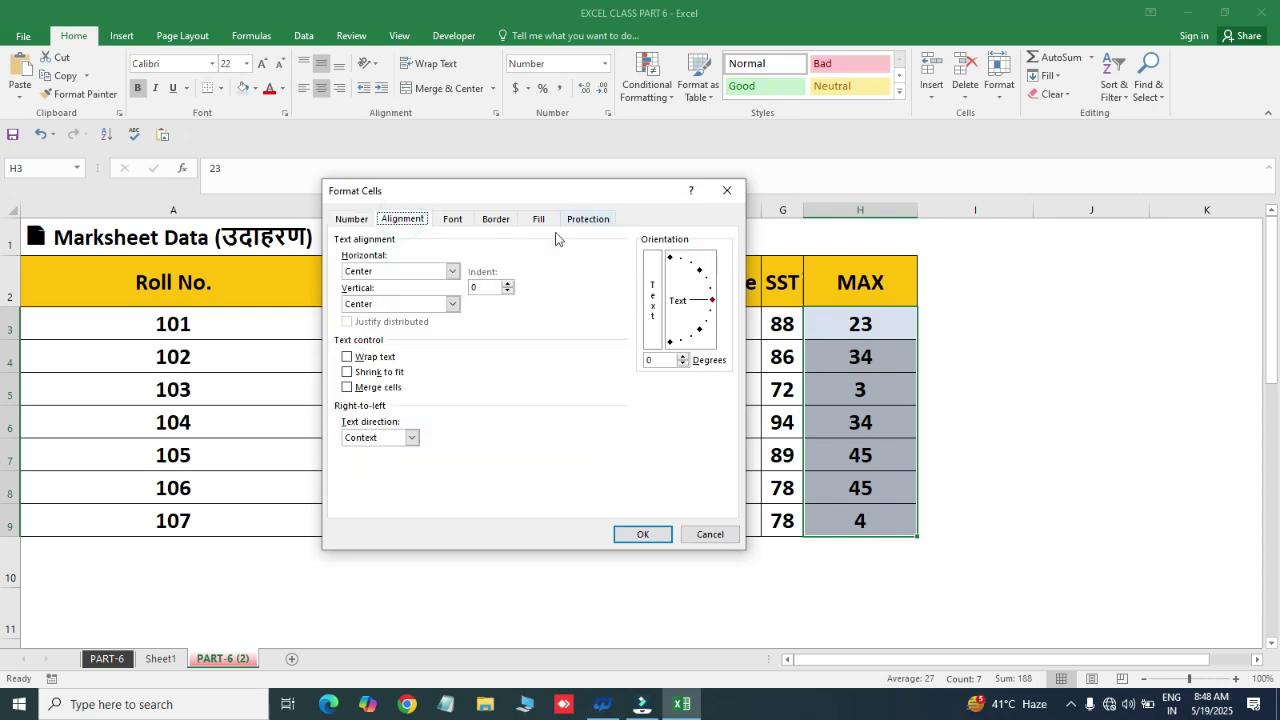
- Browse the Font, Border, Fill and Protection settings, return to Number, and close without applying
left_click_drag(458, 193, 416, 350)
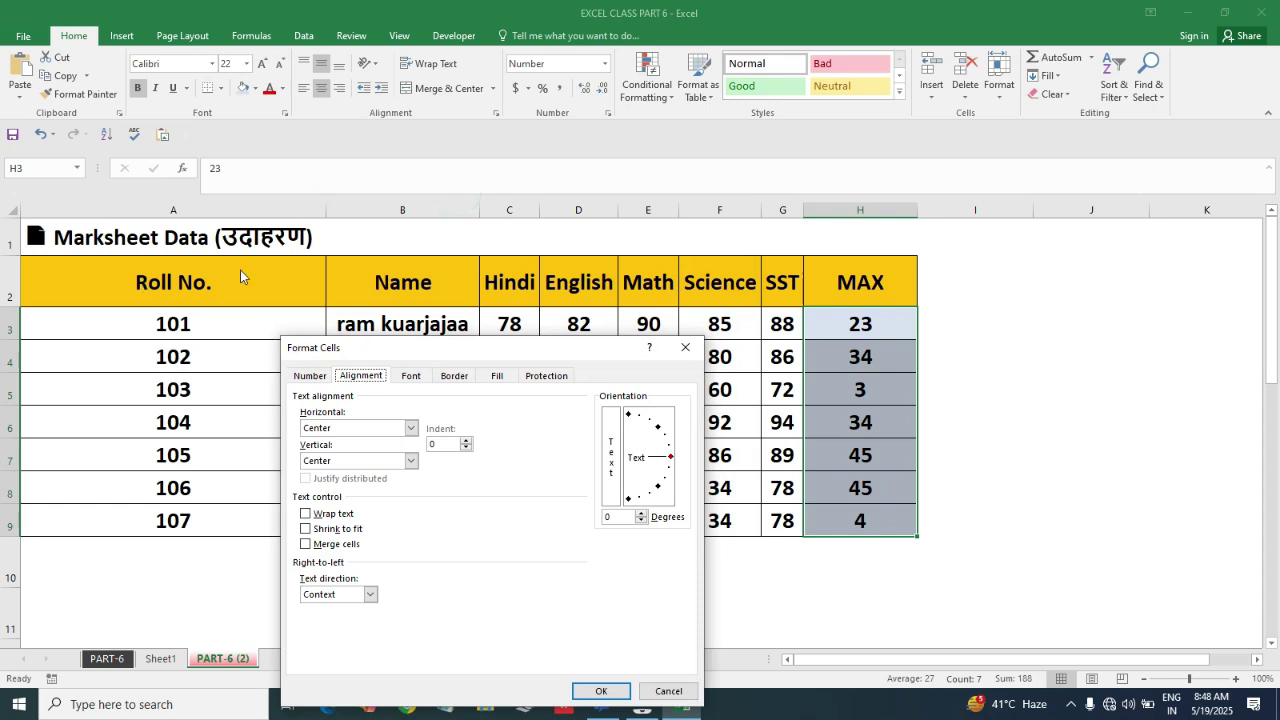
left_click(411, 375)
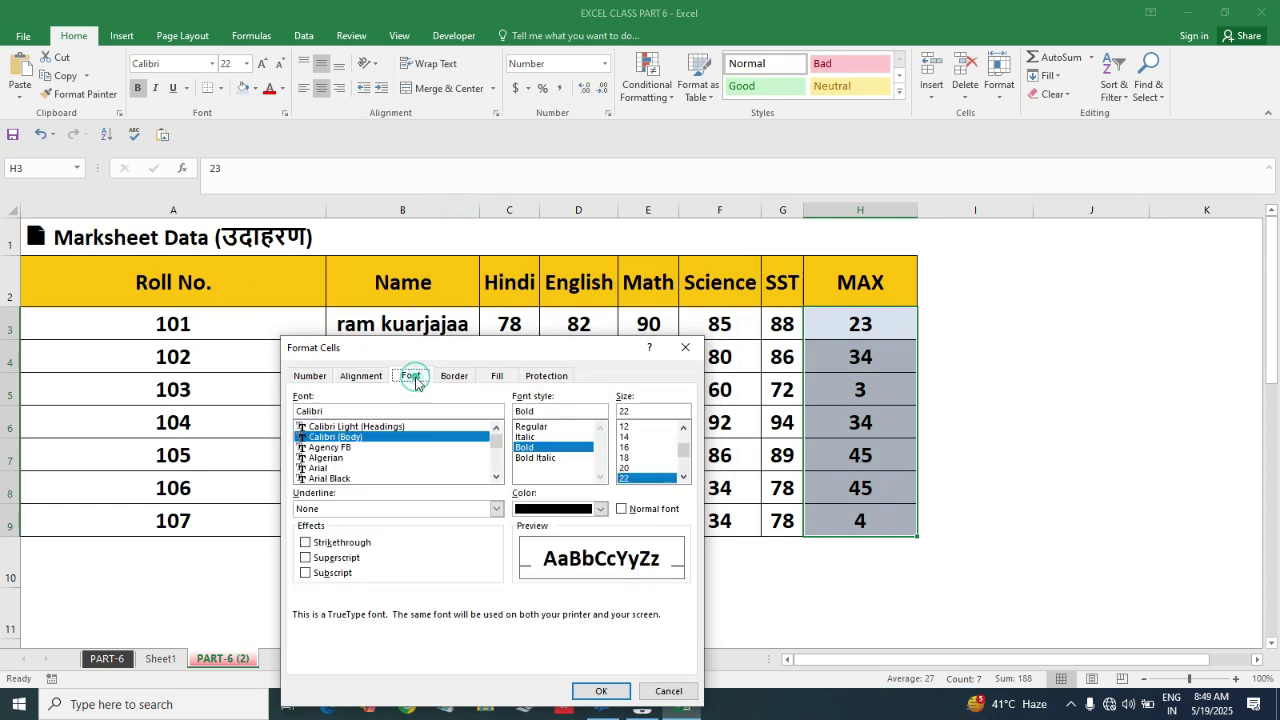
left_click(454, 376)
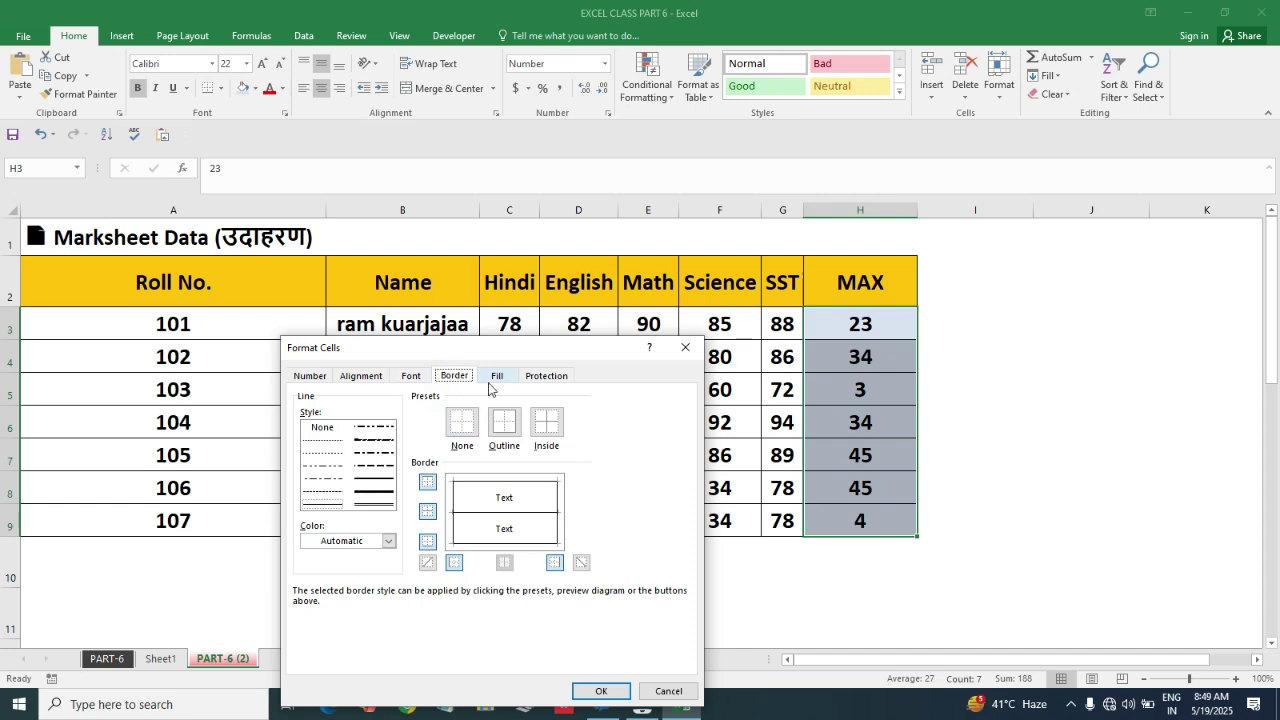
left_click(494, 379)
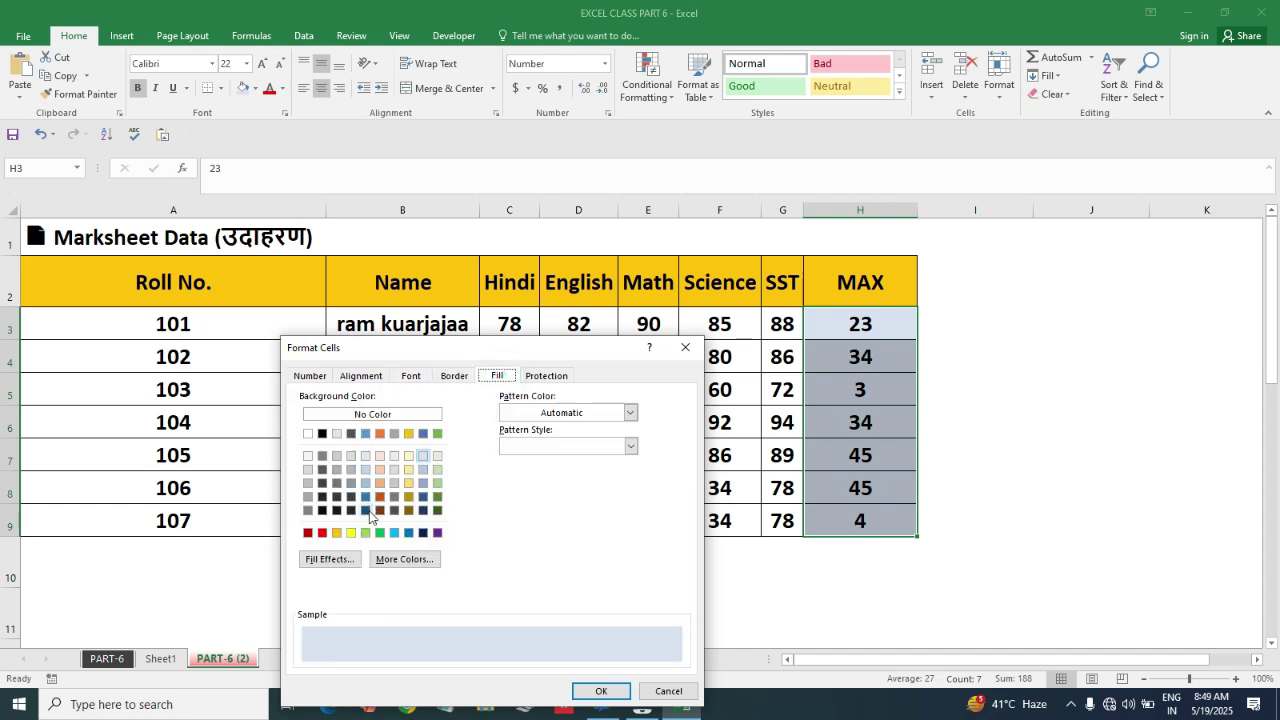
left_click(547, 377)
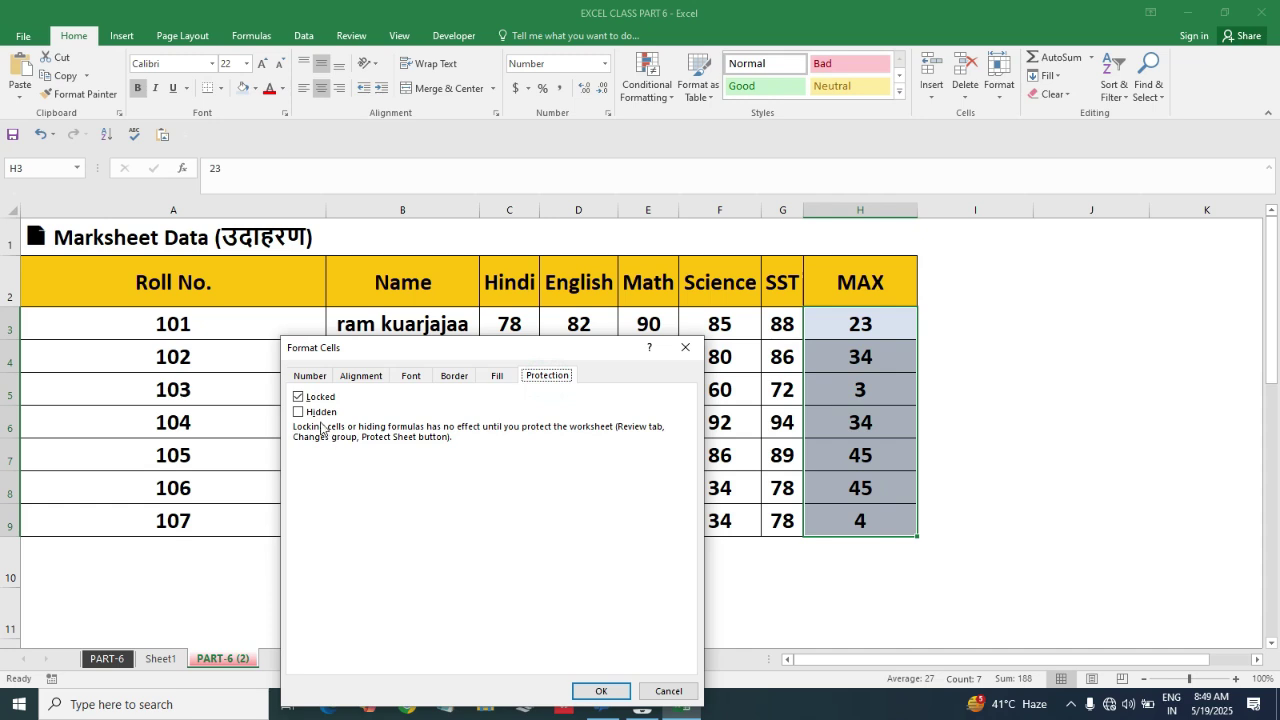
left_click(305, 376)
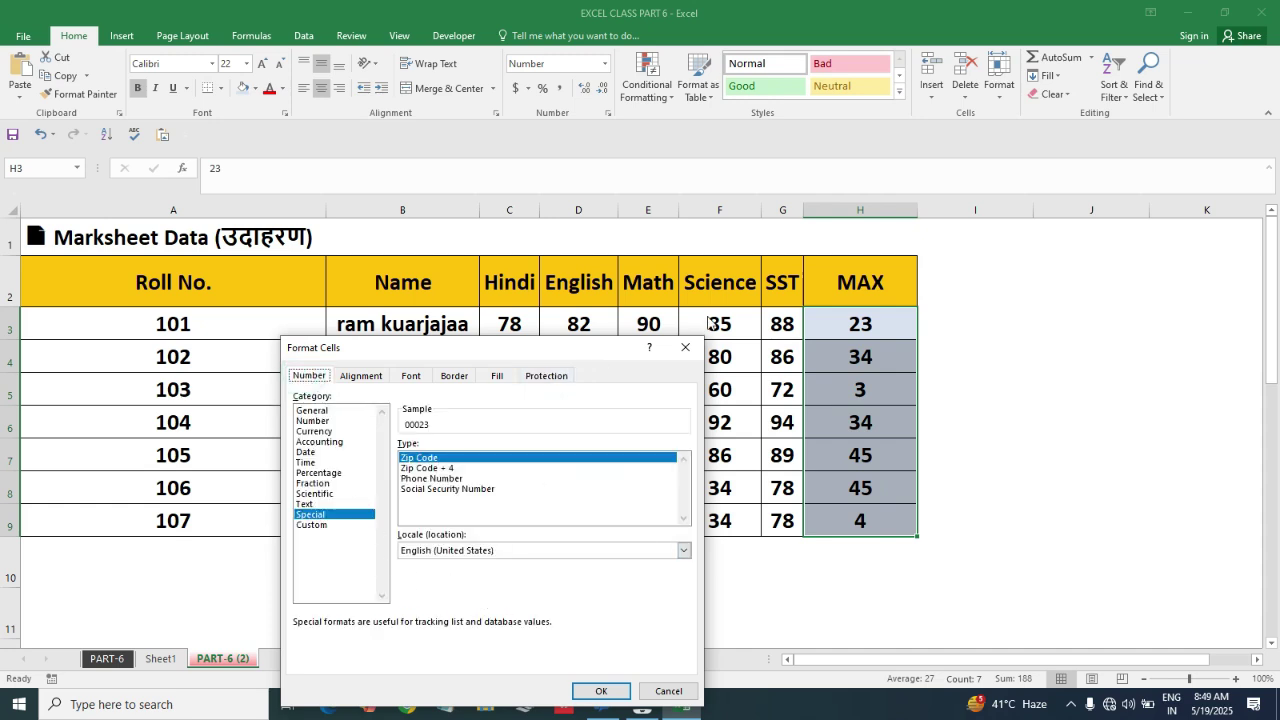
left_click(685, 347)
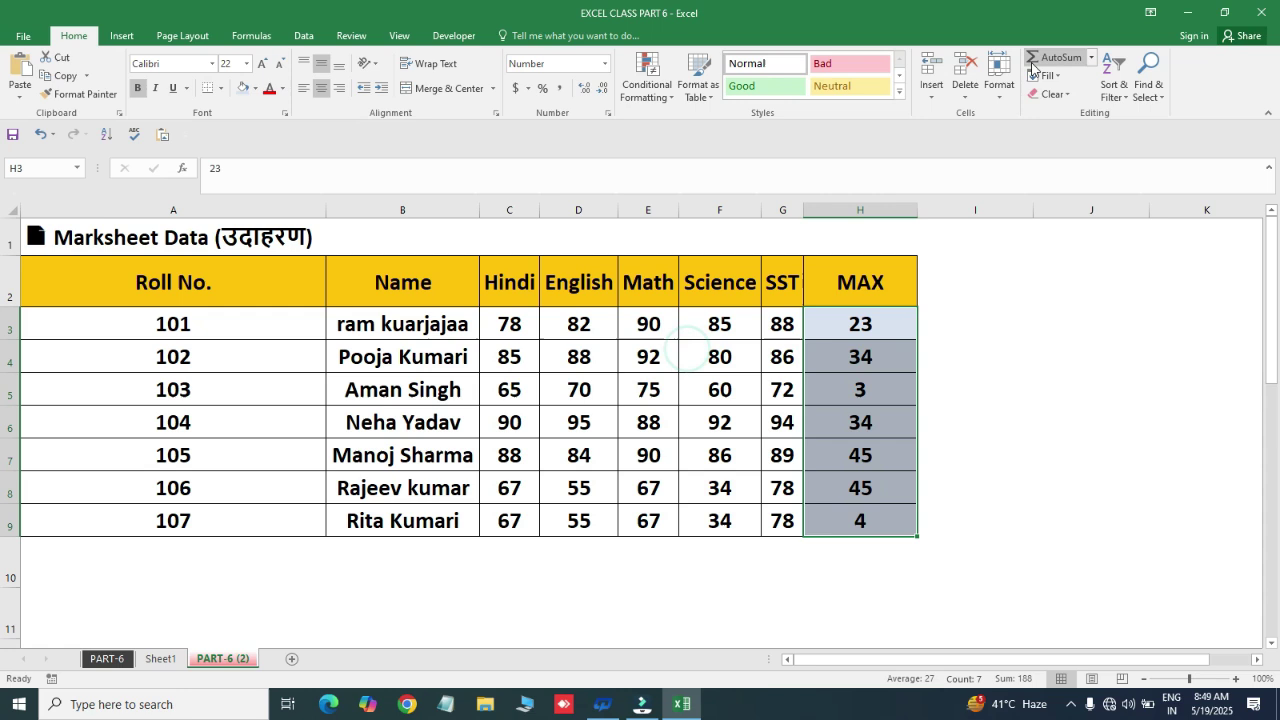
left_click(996, 106)
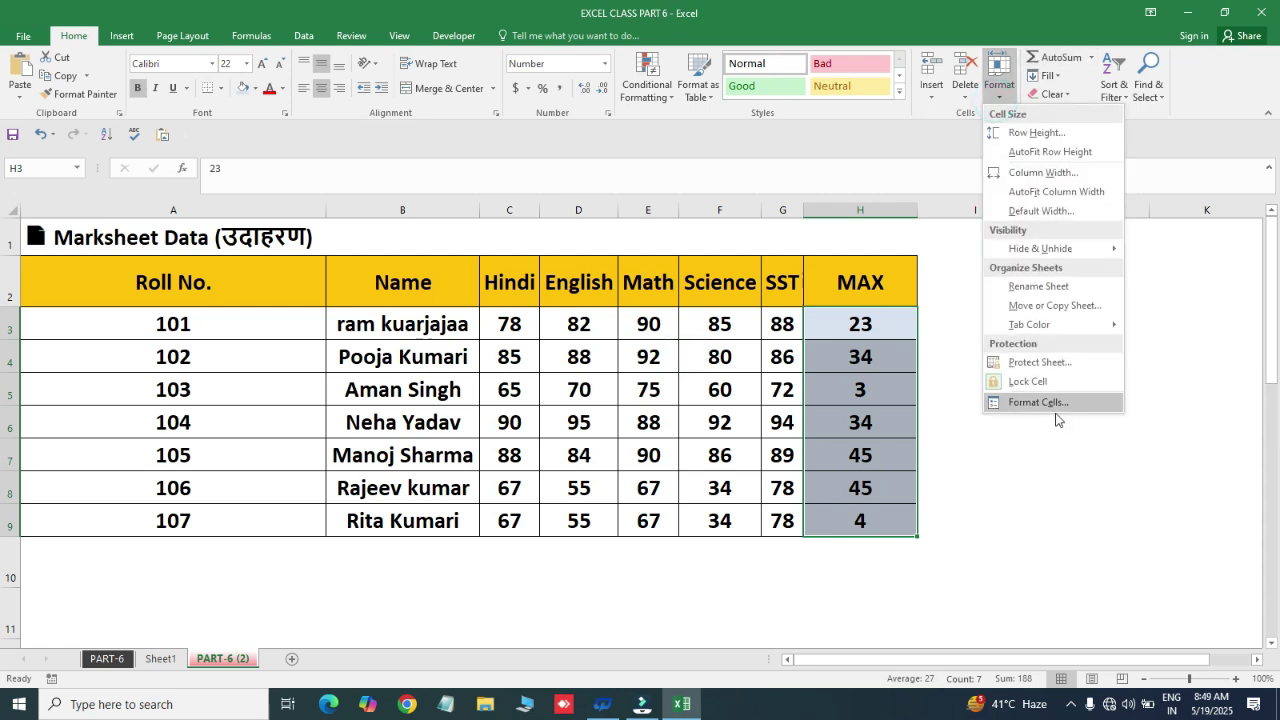
left_click(1025, 153)
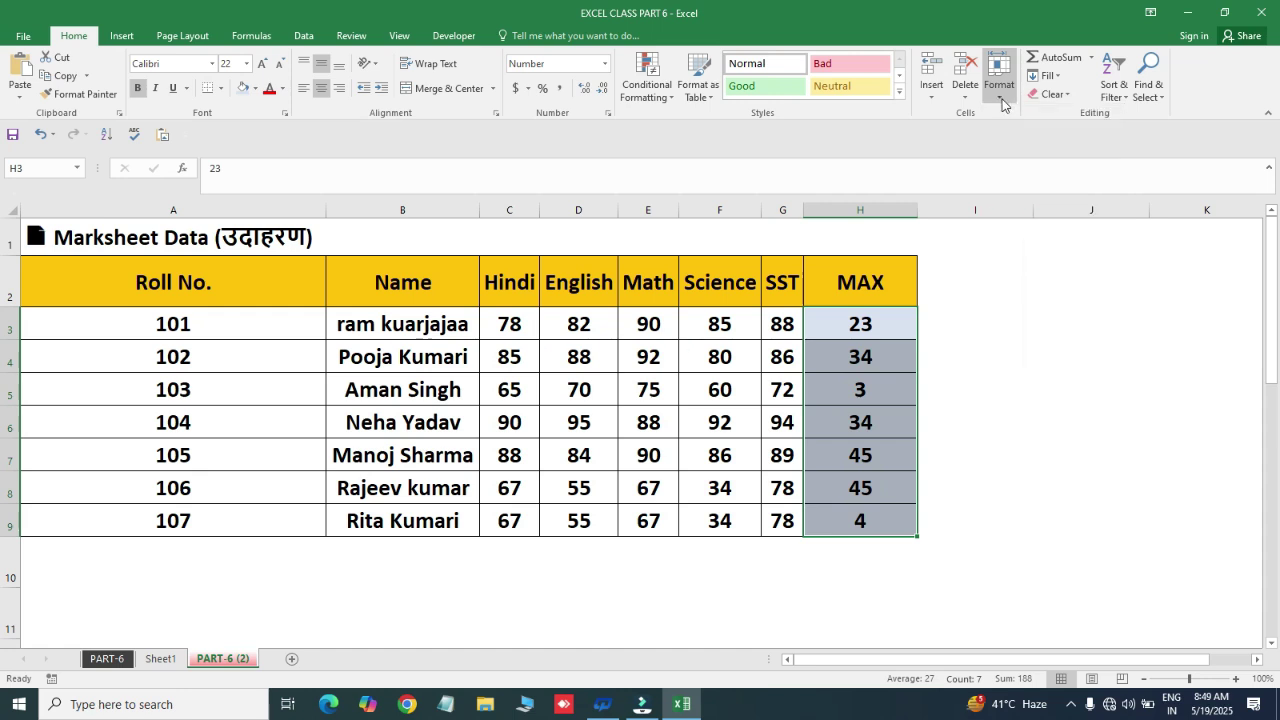